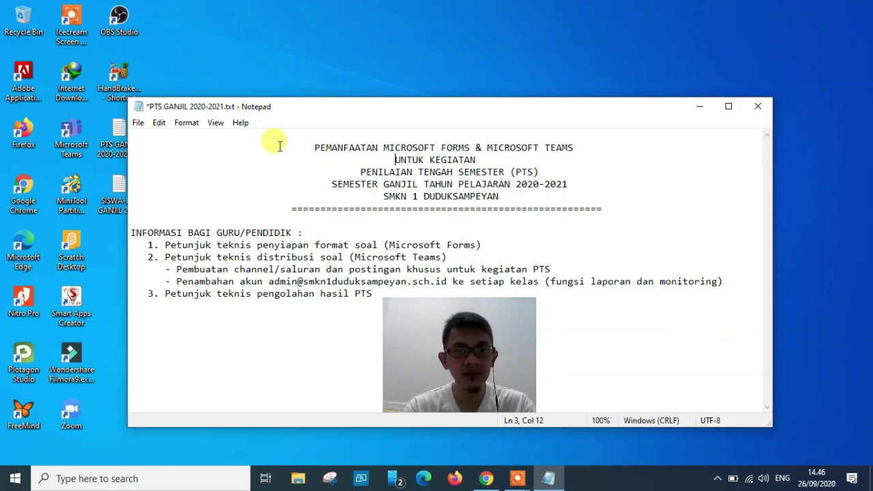
Minimize the Notepad notes, switch to Chrome and open the Office 365 home page
{"action": "mouse_move", "coordinate": [327, 111]}
{"action": "left_mouse_down"}
{"action": "mouse_move", "coordinate": [356, 60]}
{"action": "mouse_move", "coordinate": [341, 53]}
{"action": "mouse_move", "coordinate": [335, 101]}
{"action": "left_mouse_up"}
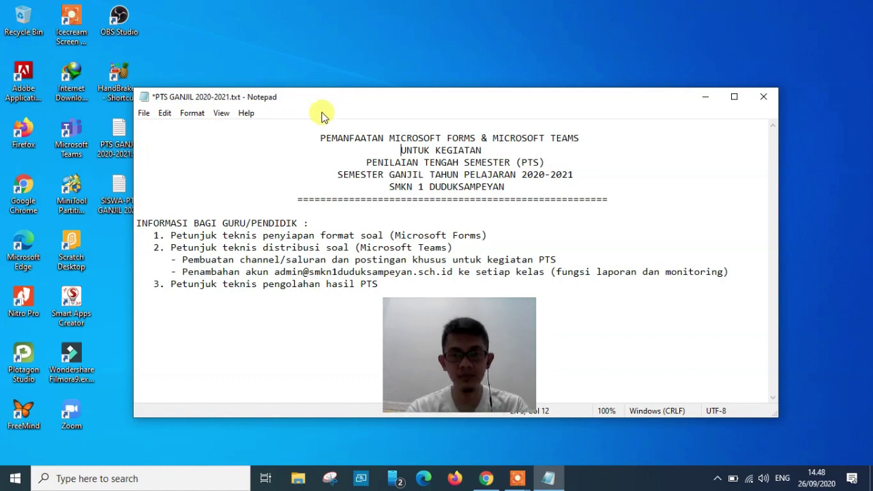
{"action": "left_click", "coordinate": [705, 97]}
{"action": "left_click", "coordinate": [488, 479]}
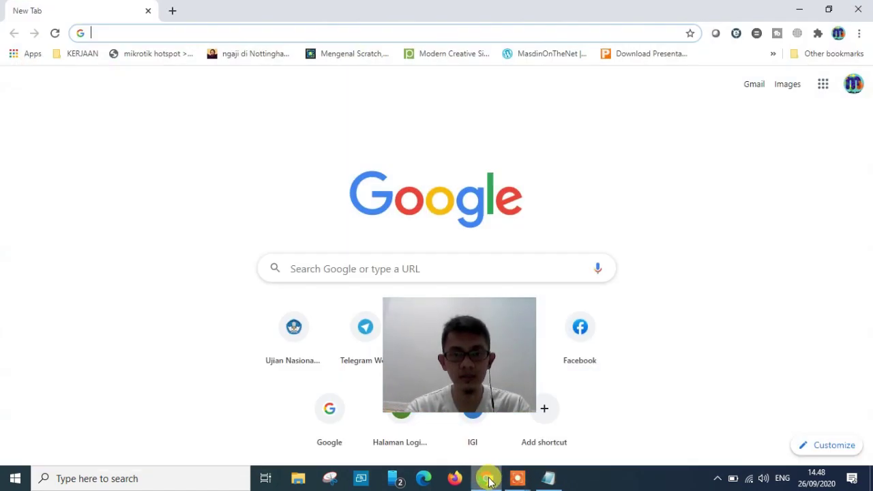
{"action": "left_click", "coordinate": [146, 32]}
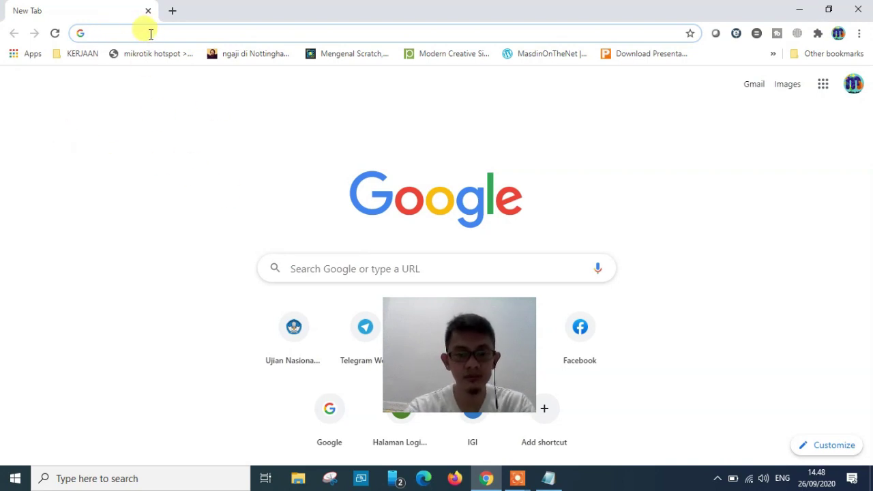
{"action": "type", "text": "porta"}
{"action": "key", "text": "Return"}
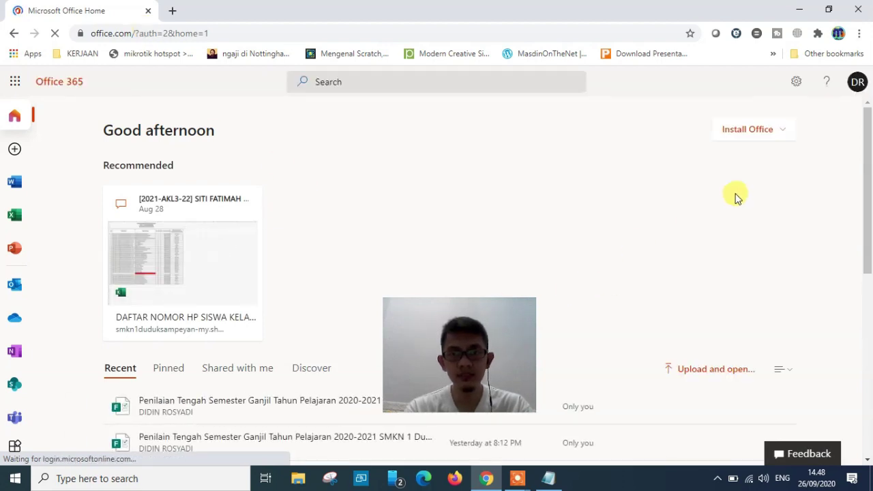
Check which account is signed in to Office 365, closing the account details when done
{"action": "left_click", "coordinate": [856, 89]}
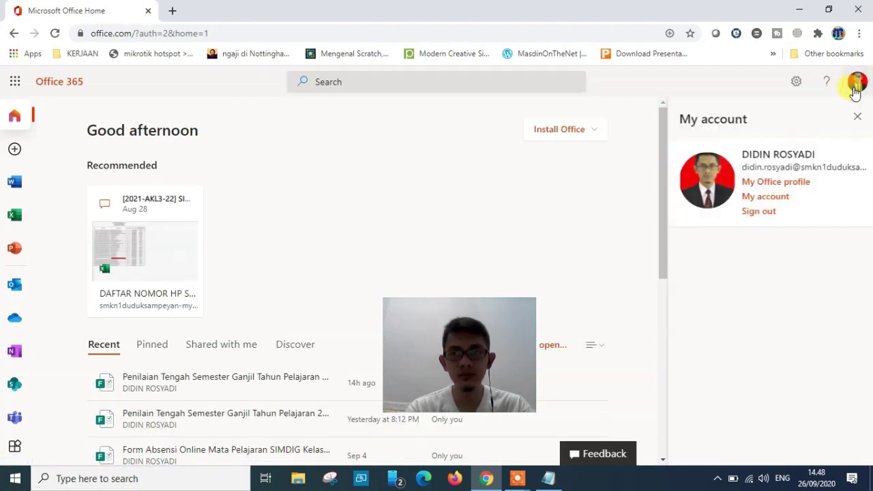
{"action": "left_click", "coordinate": [858, 90]}
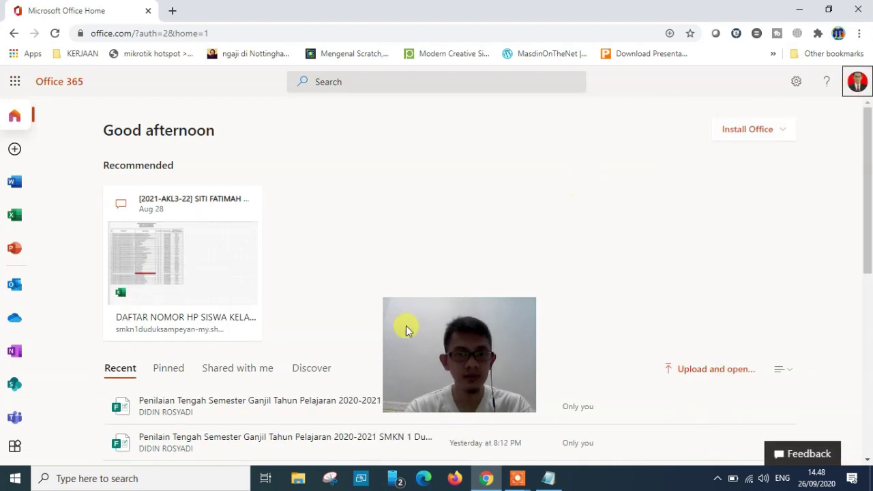
{"action": "left_click_drag", "start_coordinate": [443, 350], "coordinate": [767, 269]}
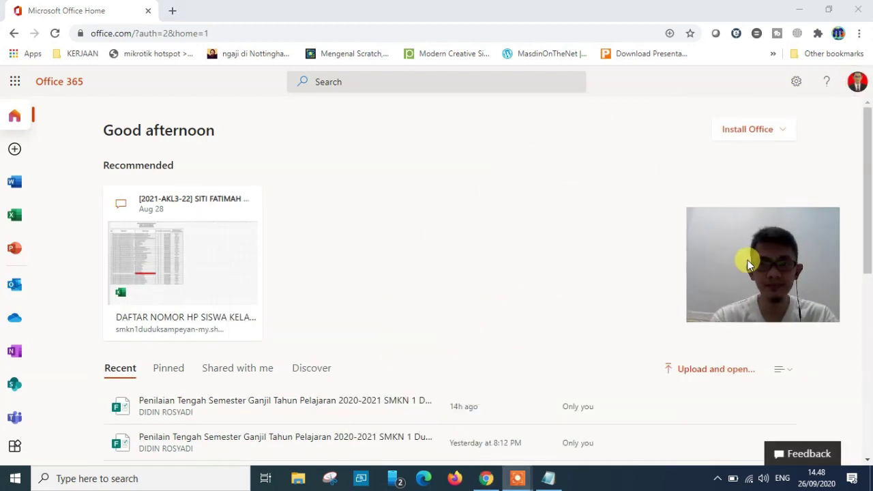
Open Forms from the Office 365 apps and create a new blank quiz
{"action": "left_click", "coordinate": [14, 81]}
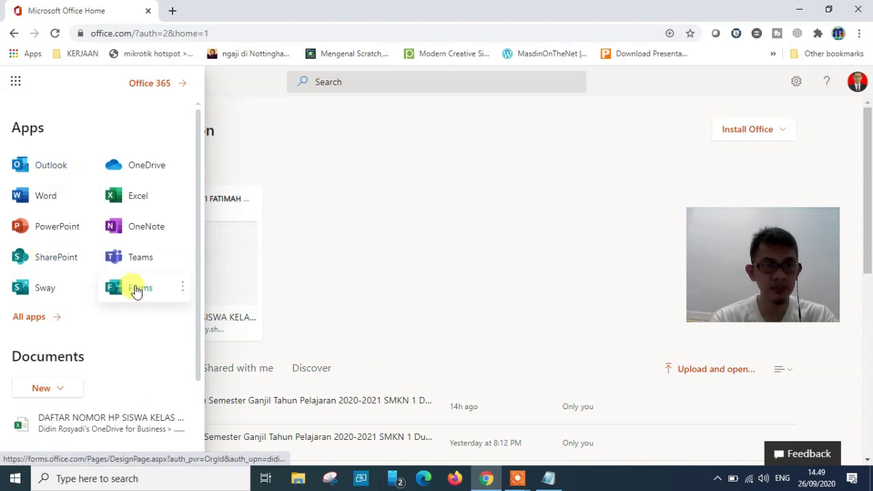
{"action": "left_click", "coordinate": [135, 288]}
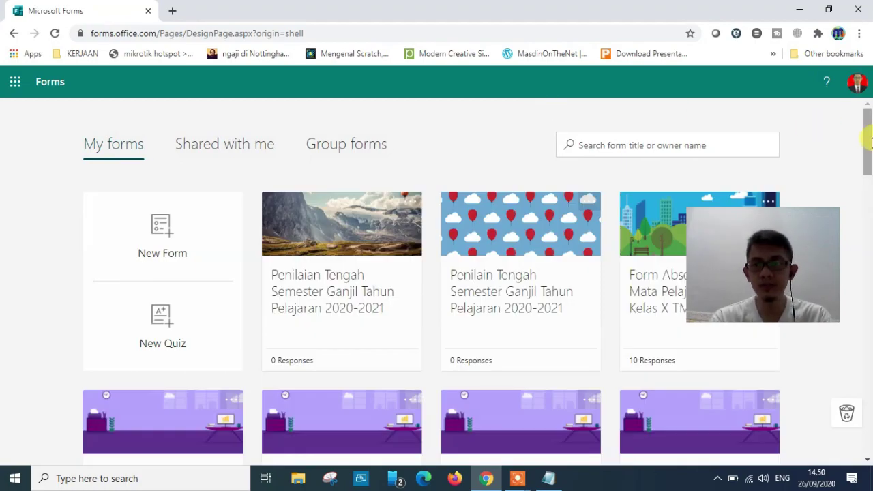
{"action": "mouse_move", "coordinate": [867, 122]}
{"action": "left_mouse_down"}
{"action": "mouse_move", "coordinate": [869, 409]}
{"action": "mouse_move", "coordinate": [865, 111]}
{"action": "left_mouse_up"}
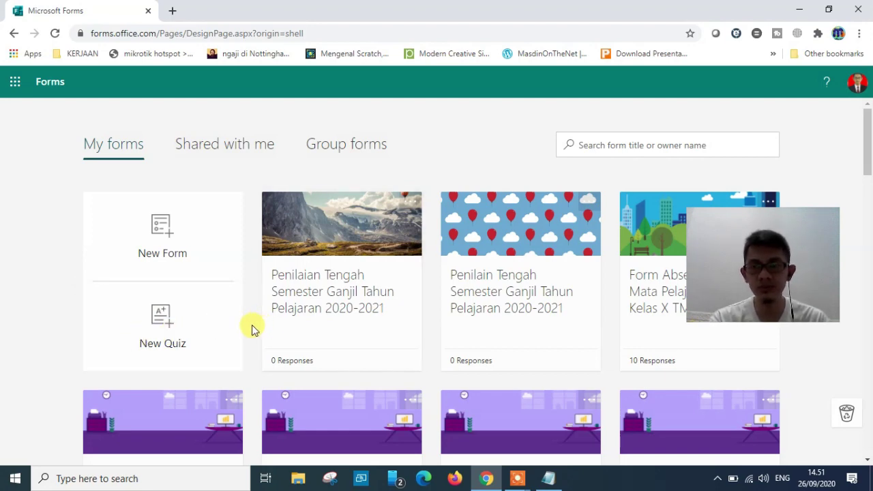
{"action": "left_click", "coordinate": [155, 327]}
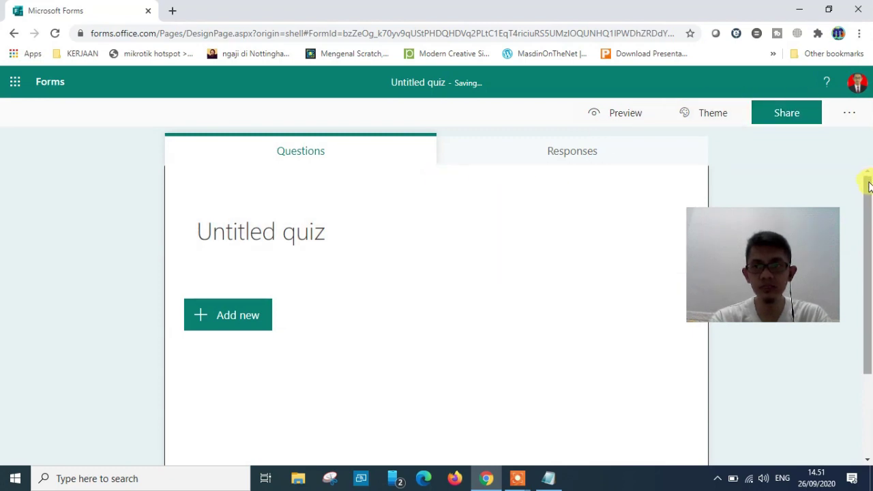
{"action": "mouse_move", "coordinate": [868, 185]}
{"action": "left_mouse_down"}
{"action": "mouse_move", "coordinate": [868, 238]}
{"action": "mouse_move", "coordinate": [866, 178]}
{"action": "left_mouse_up"}
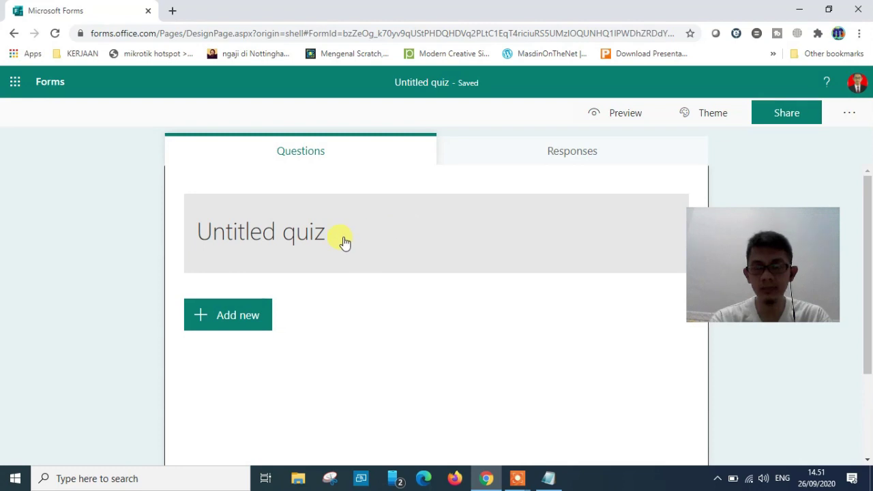
Open Forms in a second browser tab and open the existing "Penilaian Tengah Semester Ganjil Tahun Pelajaran 2020-2021" quiz with the mountain cover
{"action": "left_click", "coordinate": [297, 234]}
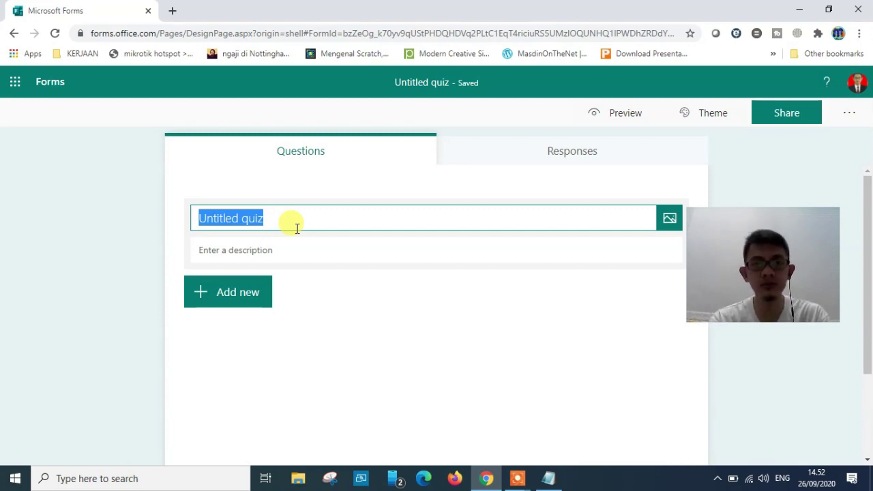
{"action": "left_click", "coordinate": [14, 83]}
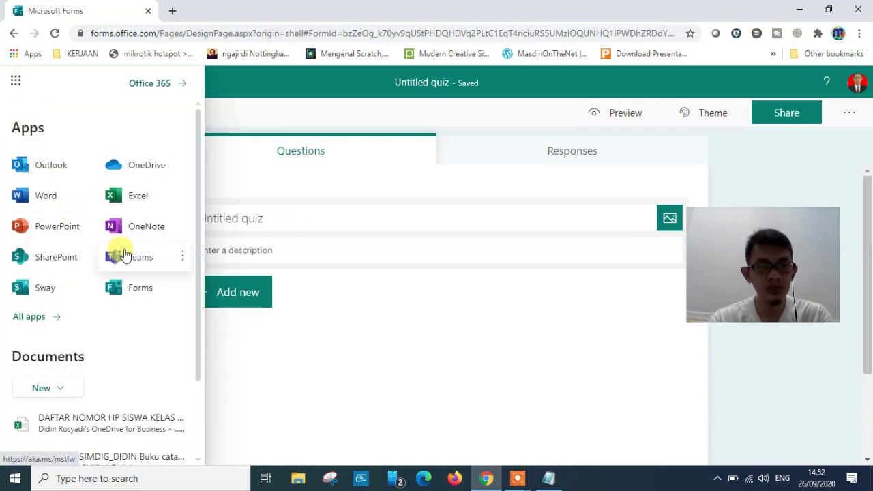
{"action": "right_click", "coordinate": [137, 292]}
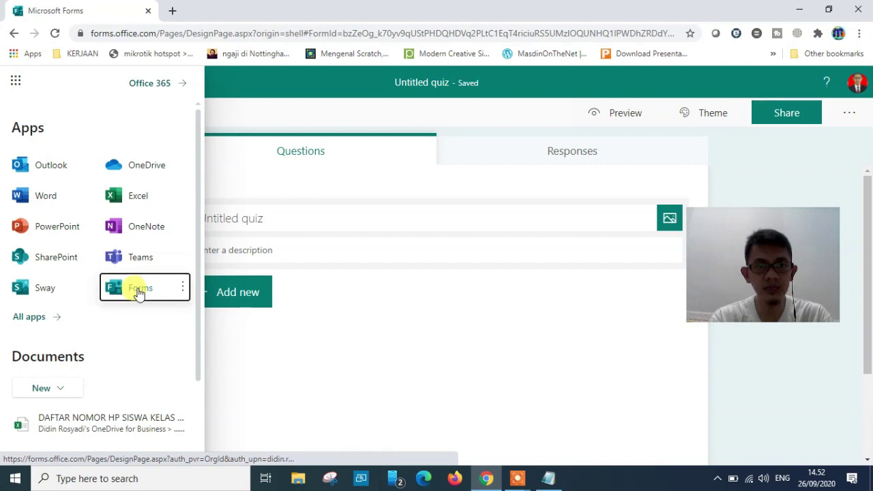
{"action": "left_click", "coordinate": [194, 319]}
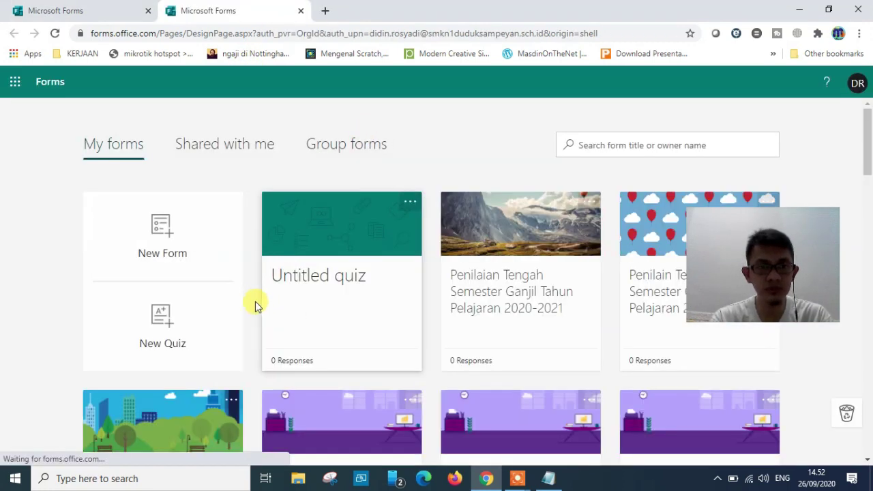
{"action": "left_click", "coordinate": [522, 297]}
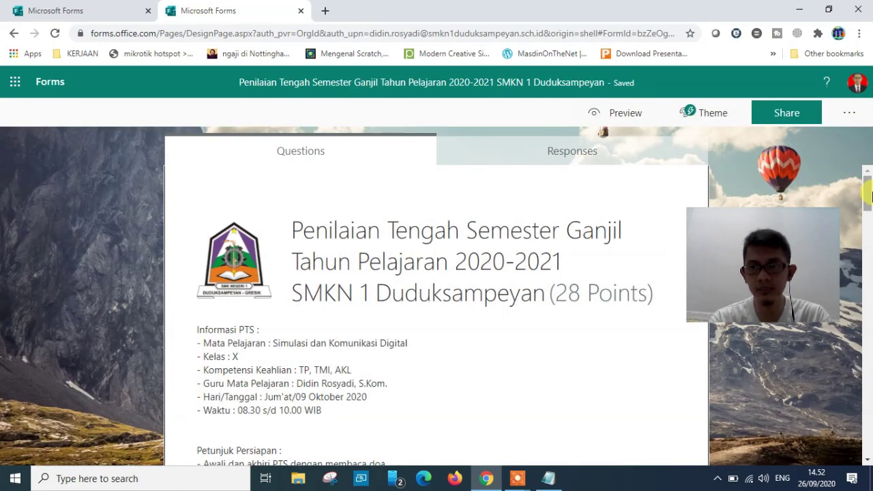
Copy the existing quiz's full title, "Penilaian Tengah Semester Ganjil Tahun Pelajaran 2020-2021 SMKN 1 Duduksampeyan"
{"action": "scroll", "coordinate": [867, 198], "scroll_direction": "down", "scroll_amount": 1}
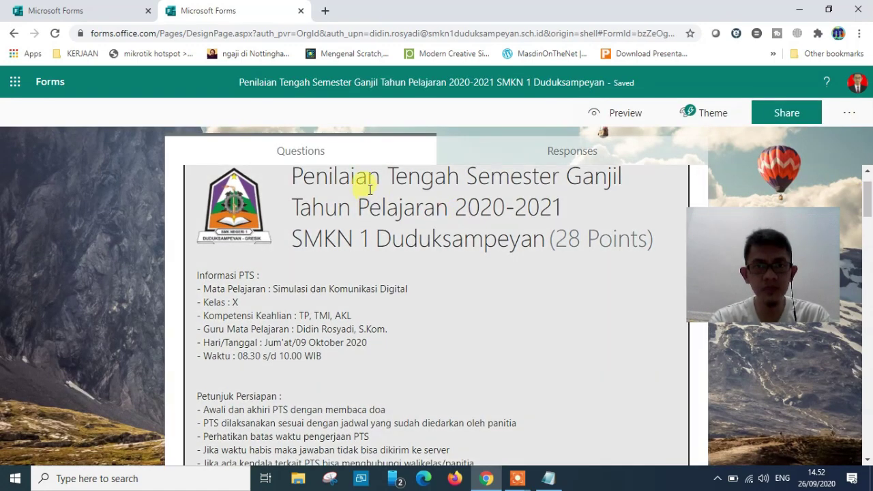
{"action": "left_click", "coordinate": [361, 185]}
{"action": "left_click", "coordinate": [856, 211]}
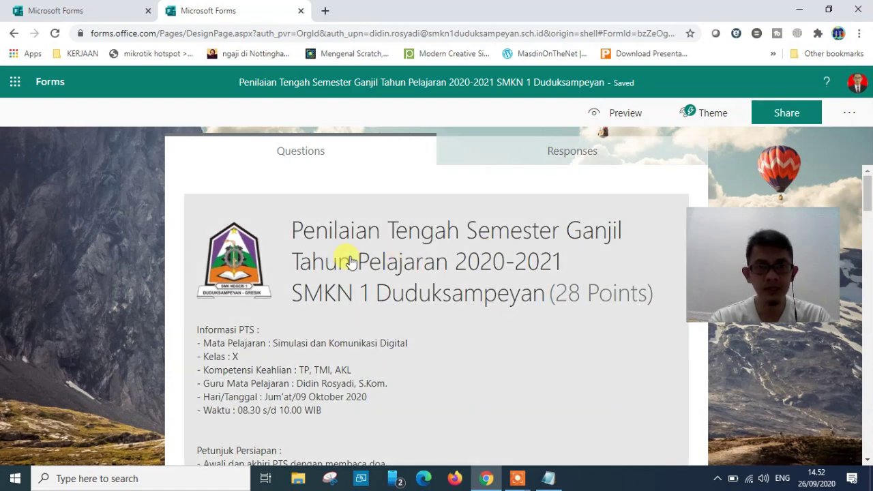
{"action": "left_click", "coordinate": [349, 261]}
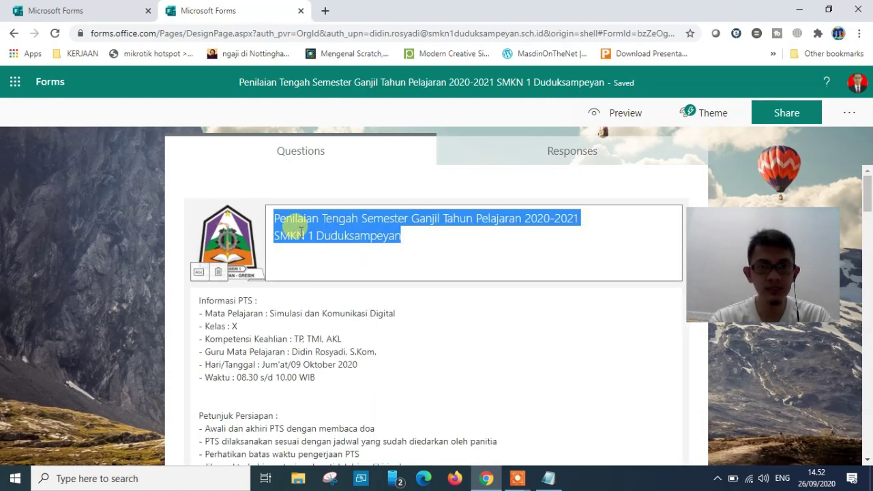
{"action": "left_click", "coordinate": [421, 242]}
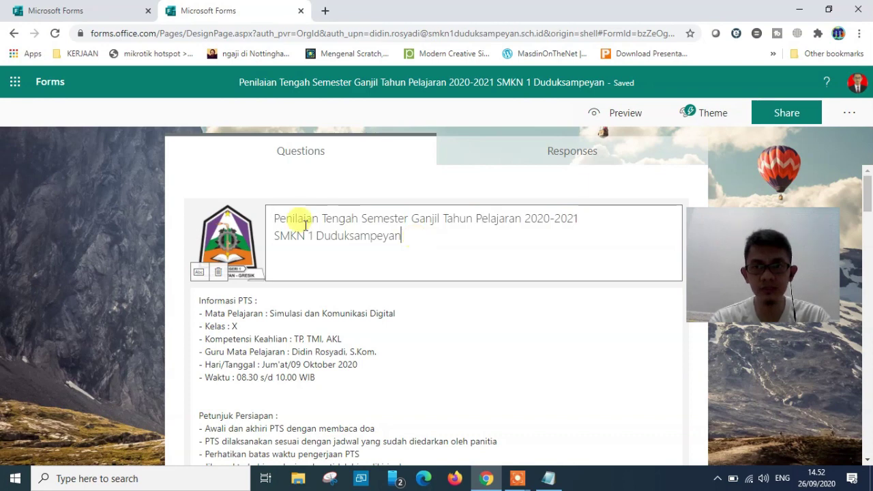
{"action": "left_click_drag", "start_coordinate": [274, 217], "coordinate": [434, 227]}
{"action": "key", "text": "ctrl+c"}
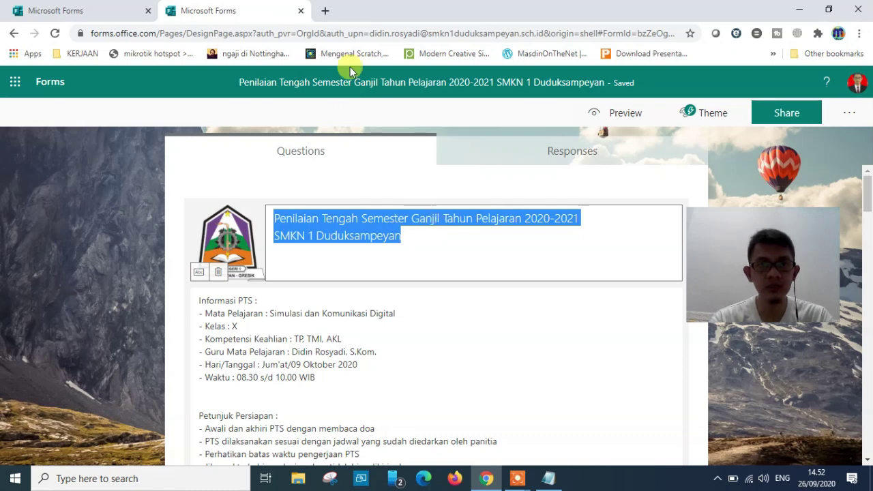
Return to the untitled quiz and replace its title with the copied "Penilaian Tengah Semester Ganjil Tahun Pelajaran 2020-2021 SMKN 1 Duduksampeyan"
{"action": "left_click", "coordinate": [77, 13]}
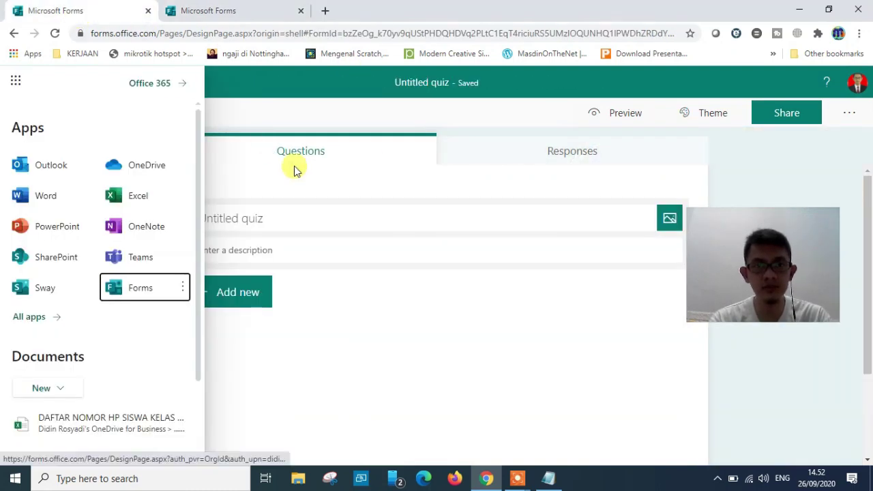
{"action": "left_click", "coordinate": [317, 101]}
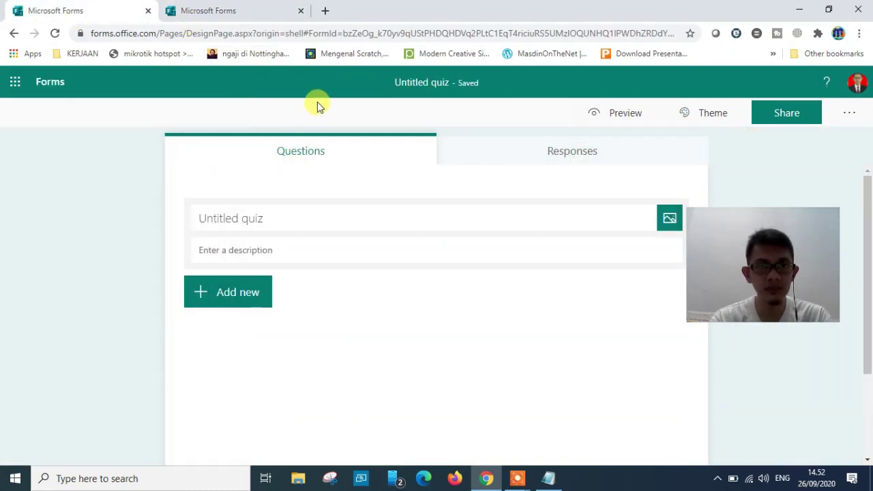
{"action": "left_click", "coordinate": [280, 219]}
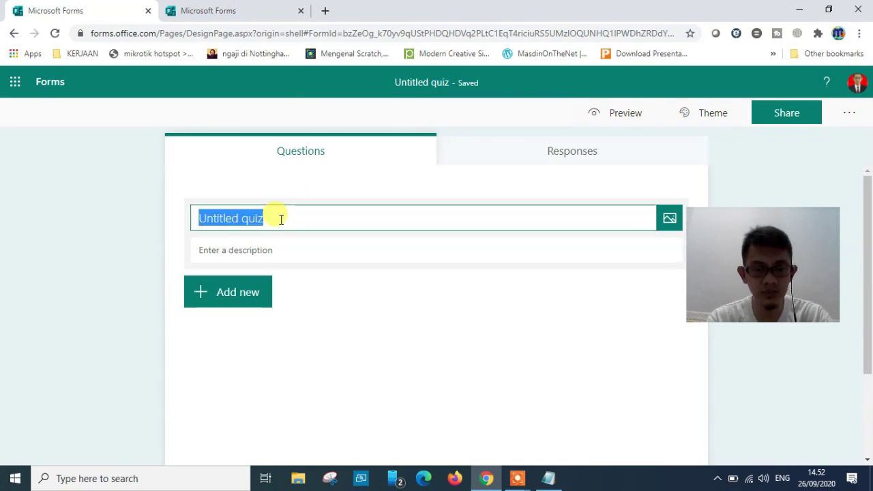
{"action": "key", "text": "ctrl+v"}
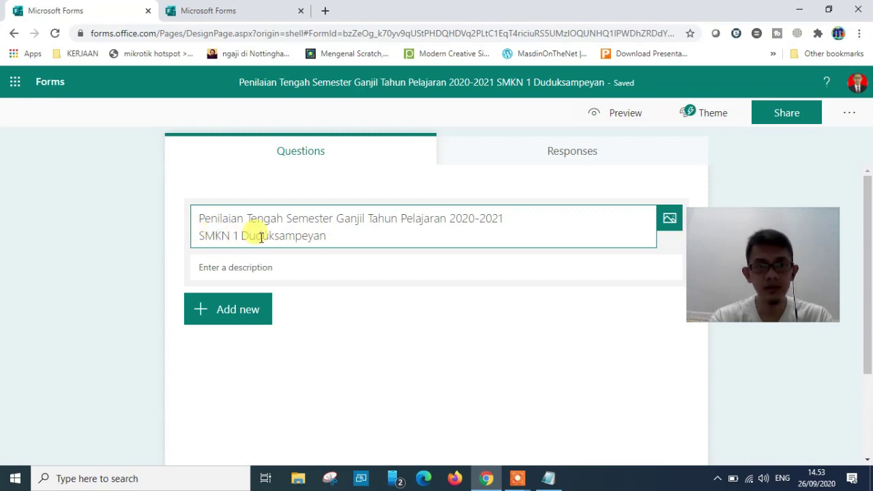
Copy the existing quiz's entire description, from "Informasi PTS" through "Petunjuk Pengerjaan", into the new quiz's description
{"action": "left_click", "coordinate": [232, 271]}
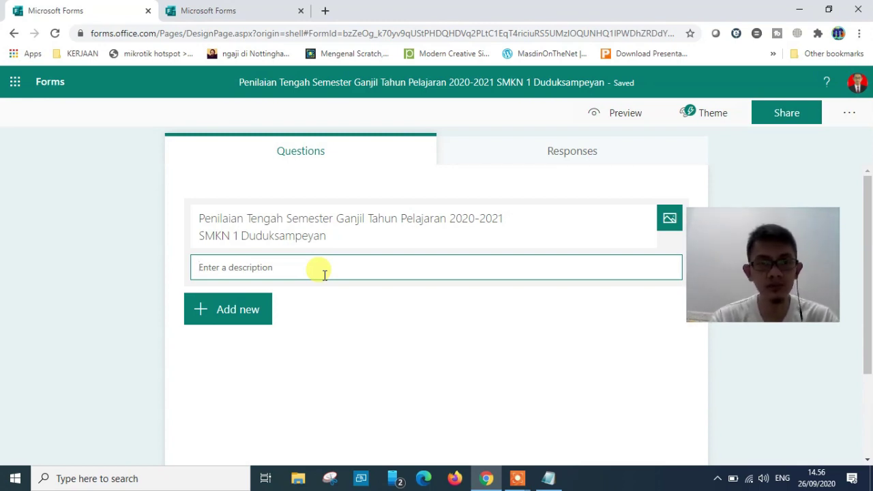
{"action": "left_click", "coordinate": [214, 12]}
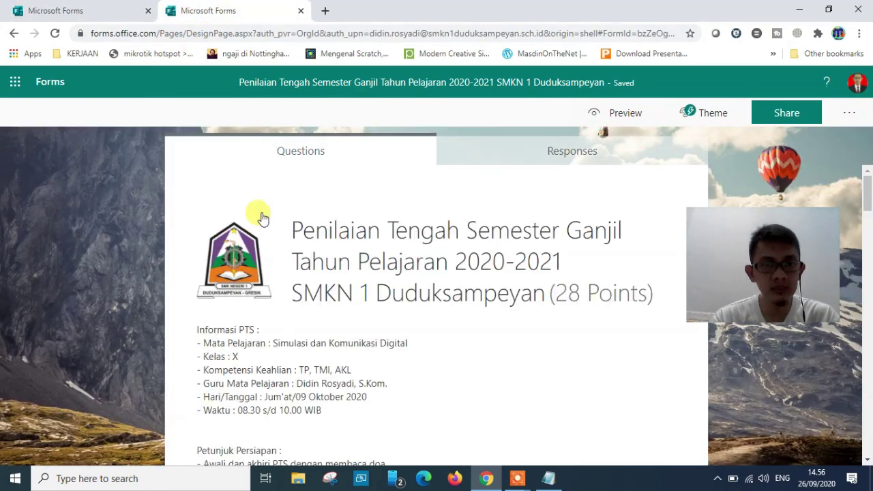
{"action": "left_click", "coordinate": [242, 382]}
{"action": "key", "text": "ctrl+a"}
{"action": "key", "text": "ctrl+c"}
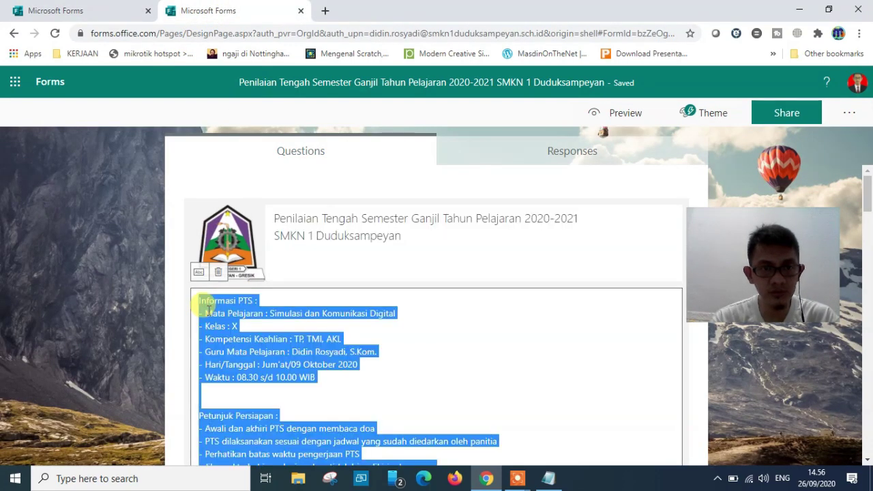
{"action": "left_click", "coordinate": [102, 10]}
{"action": "left_click", "coordinate": [264, 269]}
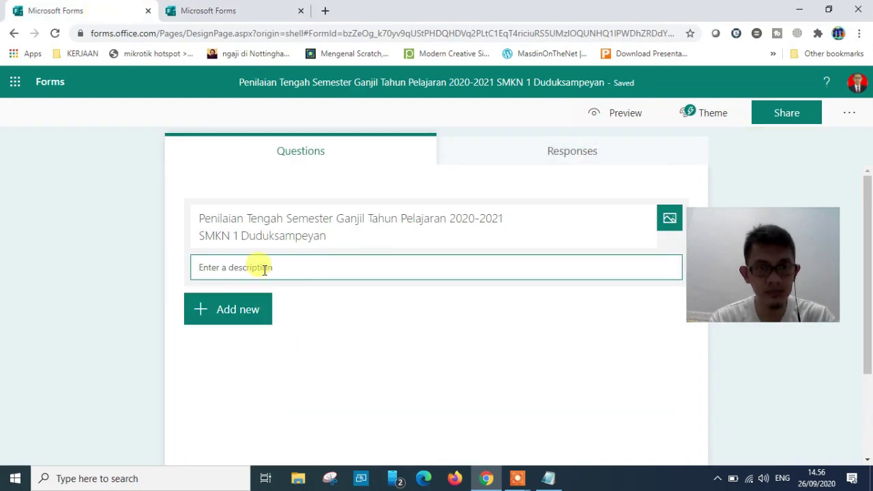
{"action": "key", "text": "ctrl+v"}
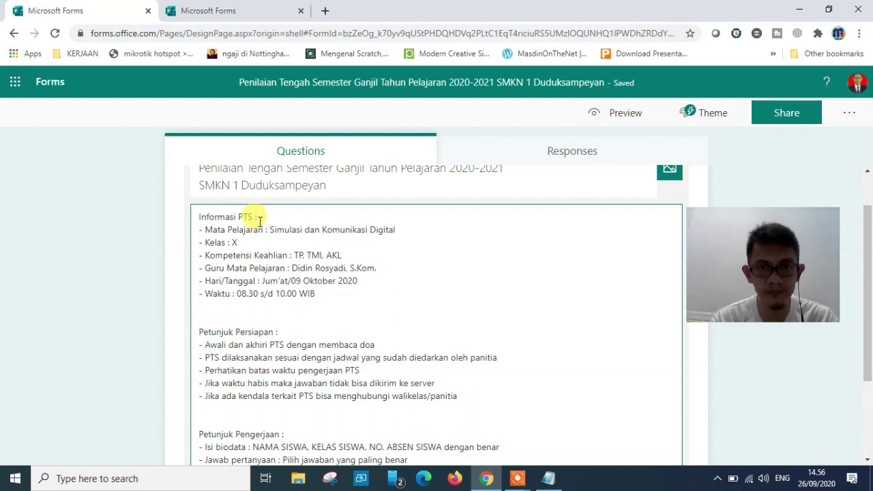
Review the new quiz's description, covering the exam time, the rule on expired time and the answering instructions
{"action": "triple_click", "coordinate": [196, 291]}
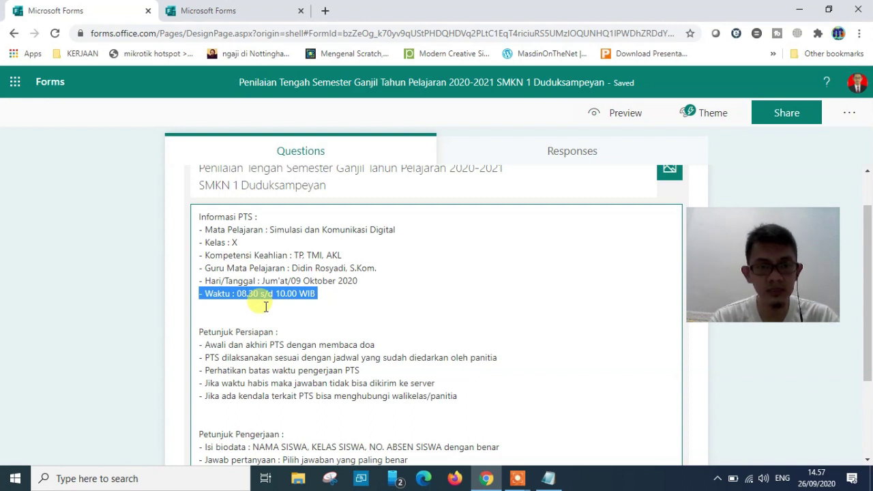
{"action": "left_click", "coordinate": [331, 296]}
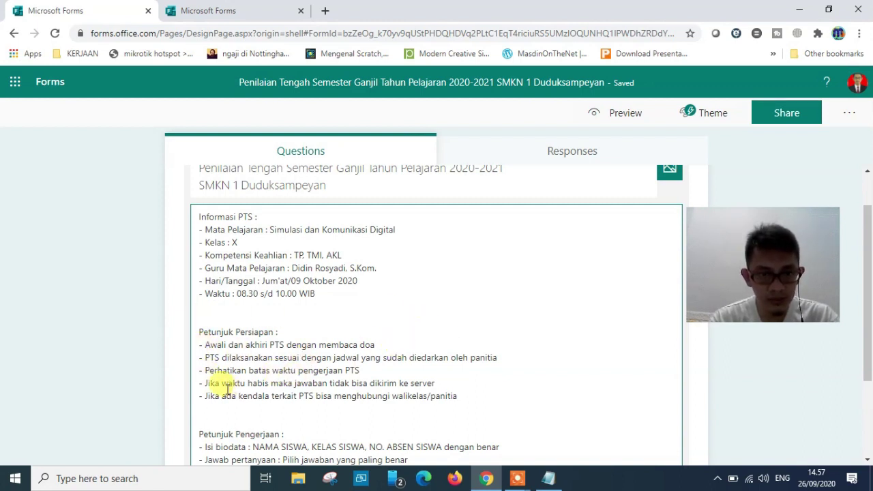
{"action": "left_click_drag", "start_coordinate": [205, 382], "coordinate": [451, 380]}
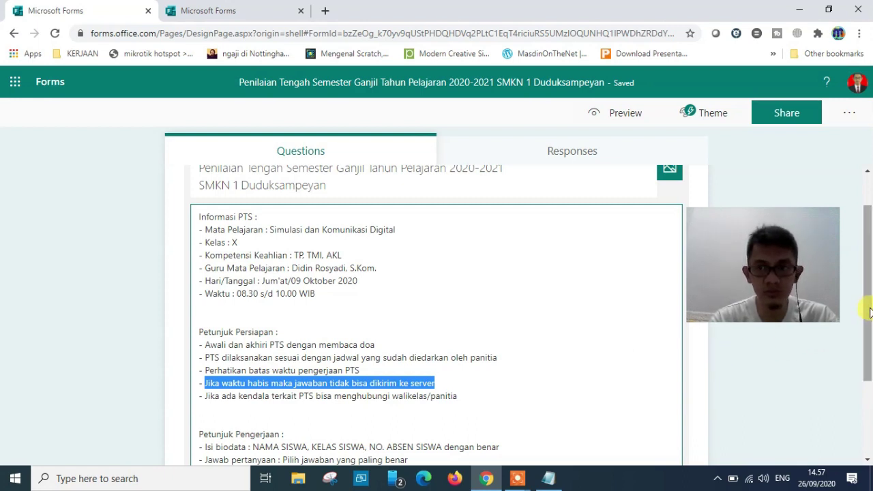
{"action": "left_click_drag", "start_coordinate": [869, 311], "coordinate": [869, 403]}
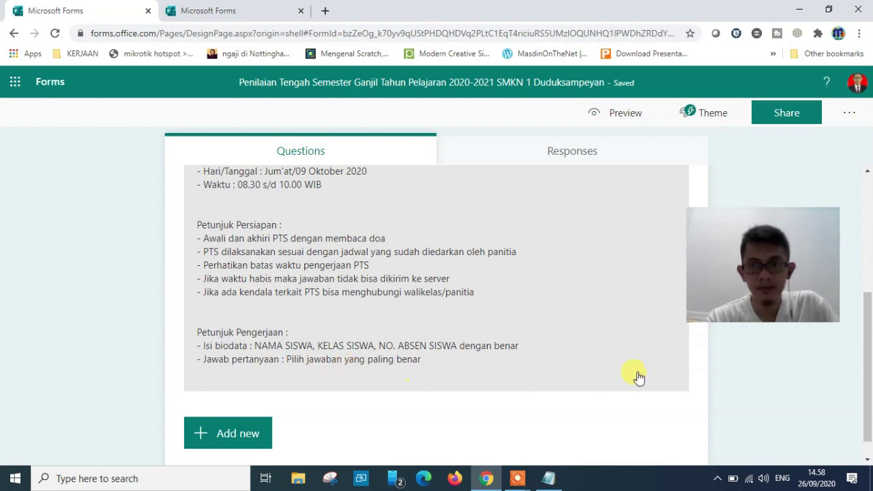
Open the image options for the quiz title and look through the Bing image search and OneDrive sources
{"action": "mouse_move", "coordinate": [867, 370]}
{"action": "left_mouse_down"}
{"action": "mouse_move", "coordinate": [866, 273]}
{"action": "mouse_move", "coordinate": [870, 401]}
{"action": "mouse_move", "coordinate": [871, 291]}
{"action": "mouse_move", "coordinate": [869, 370]}
{"action": "left_mouse_up"}
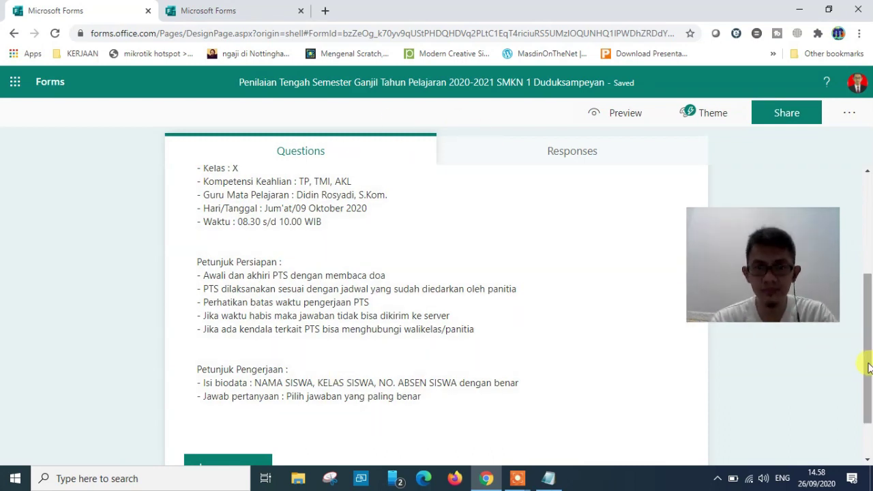
{"action": "left_click_drag", "start_coordinate": [871, 360], "coordinate": [868, 341]}
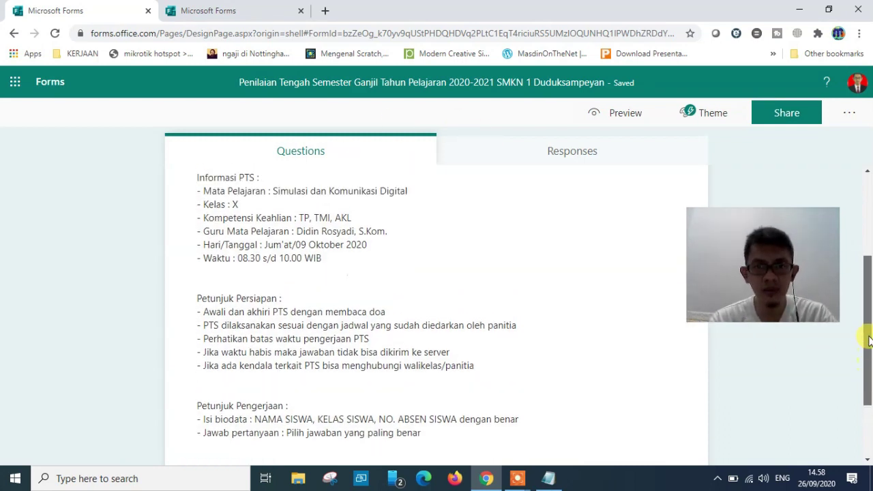
{"action": "scroll", "coordinate": [868, 341], "scroll_direction": "up", "scroll_amount": 3}
{"action": "triple_click", "coordinate": [384, 228]}
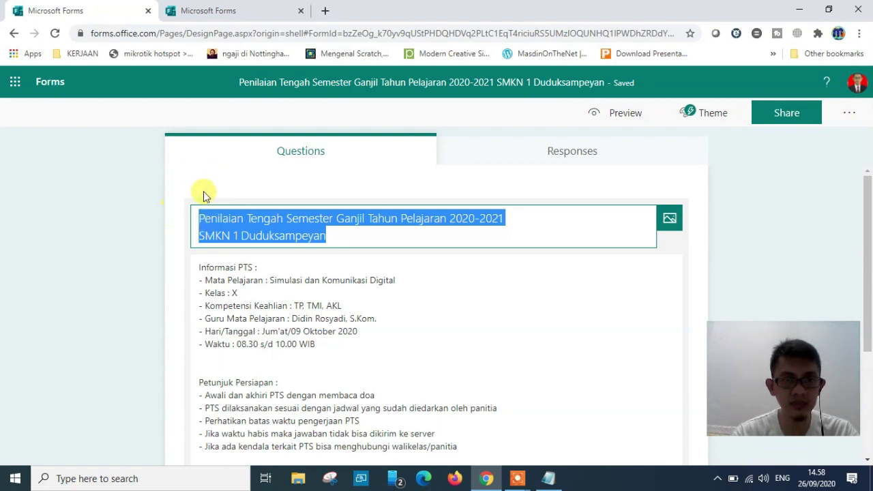
{"action": "left_click", "coordinate": [668, 220]}
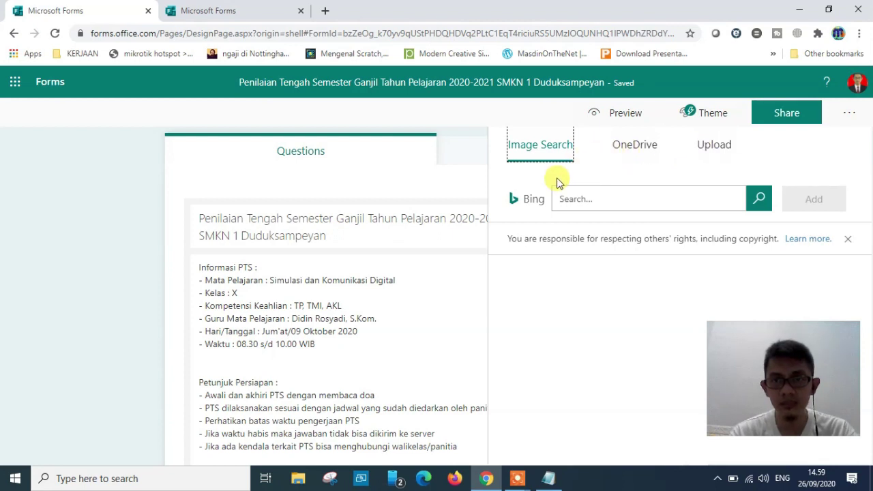
{"action": "left_click", "coordinate": [581, 200]}
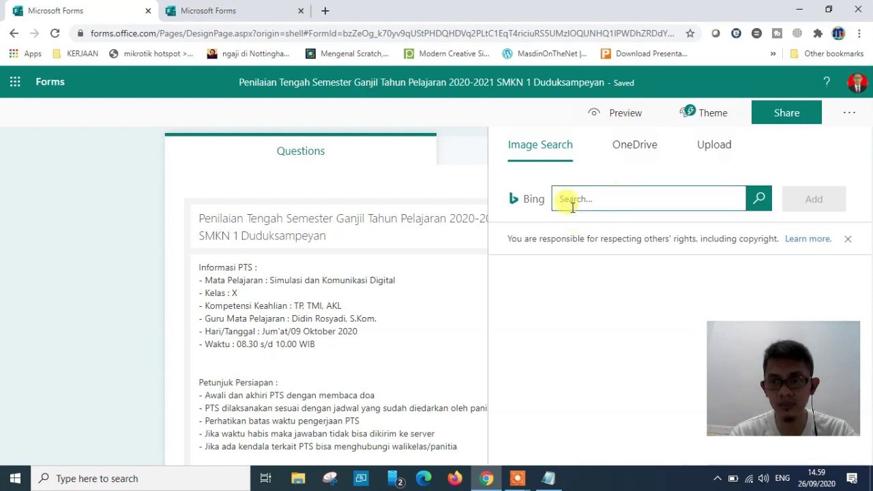
{"action": "left_click", "coordinate": [634, 148]}
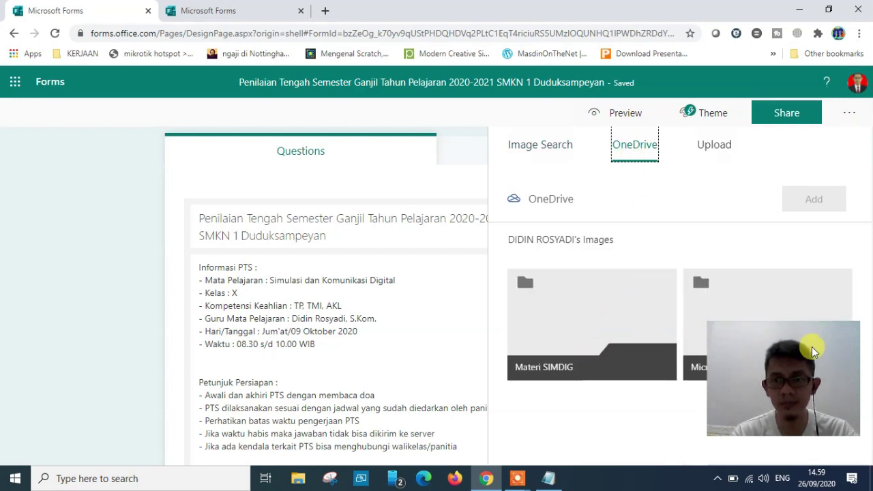
{"action": "left_click_drag", "start_coordinate": [809, 347], "coordinate": [115, 336]}
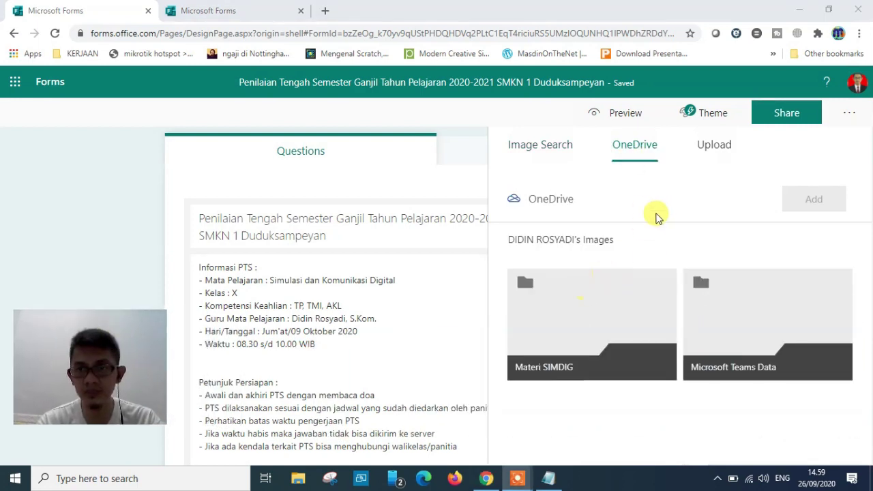
Upload the image file "Logo SMK (transparan) kecil.png" from Local Disk (D:) as the logo of the quiz title
{"action": "left_click", "coordinate": [702, 144]}
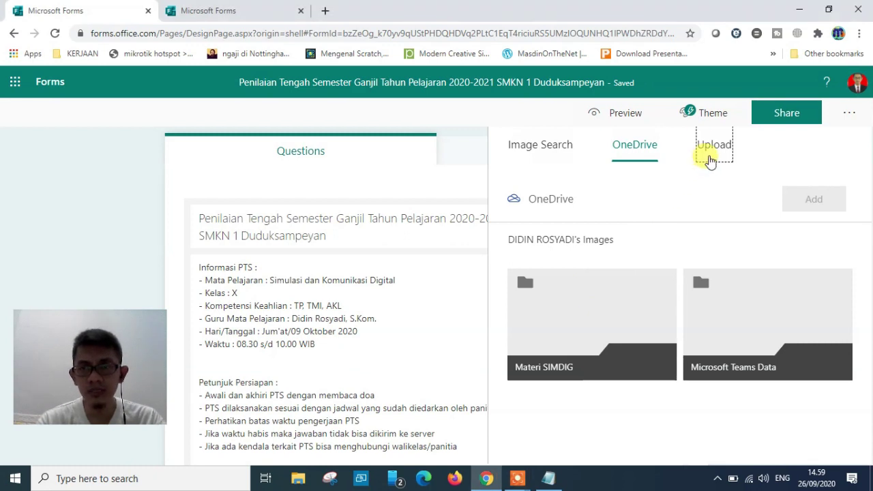
{"action": "left_click", "coordinate": [711, 155]}
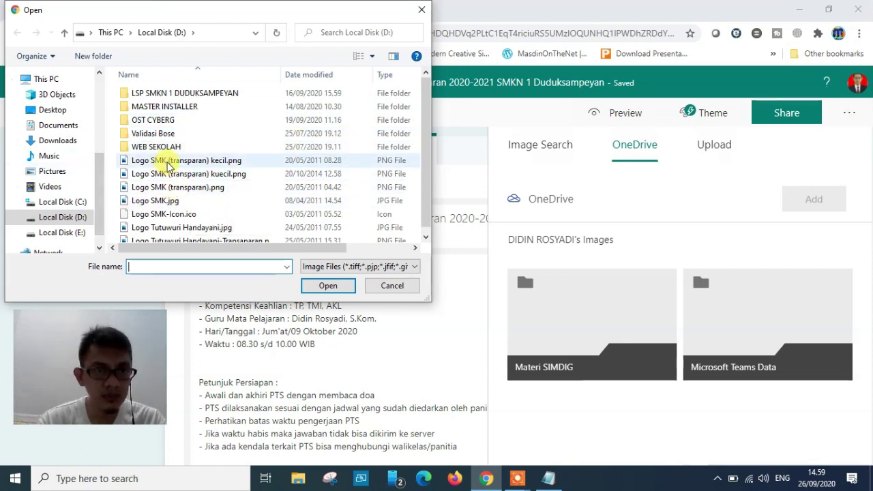
{"action": "left_click", "coordinate": [152, 160]}
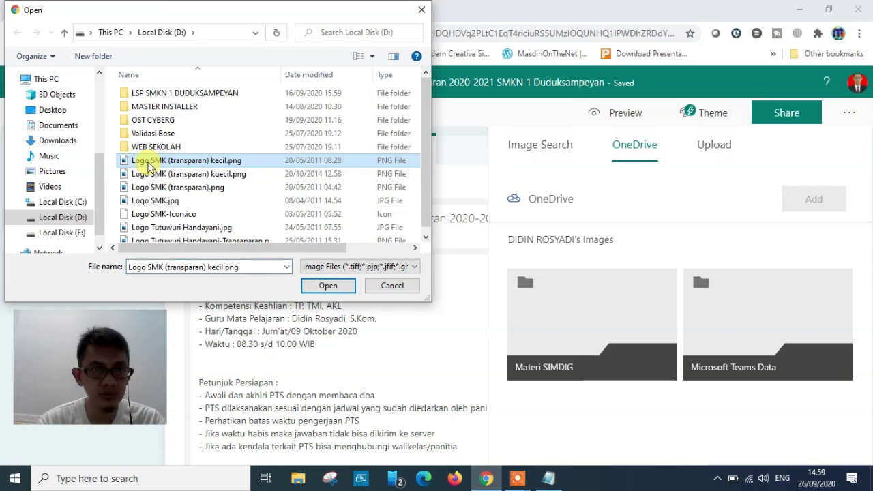
{"action": "left_click", "coordinate": [327, 285]}
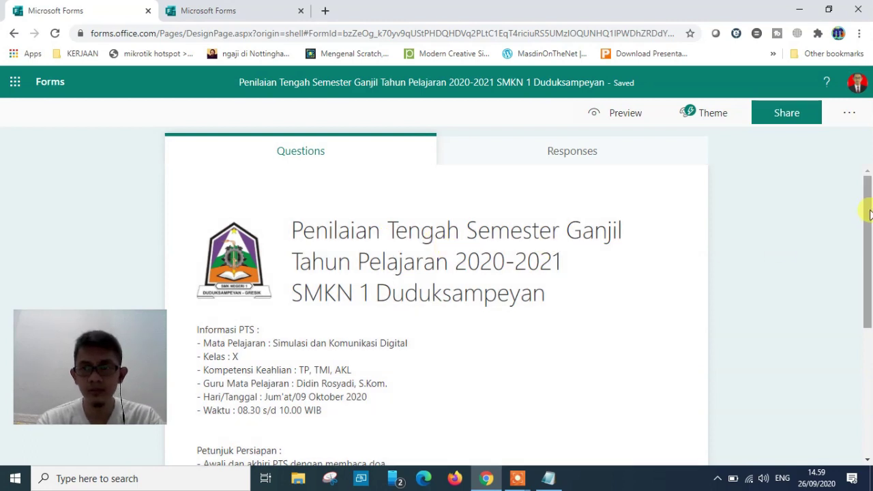
Examine the question types available for a new question, including the additional ones such as Ranking, Likert and File upload, without adding any
{"action": "left_click_drag", "start_coordinate": [869, 214], "coordinate": [869, 349]}
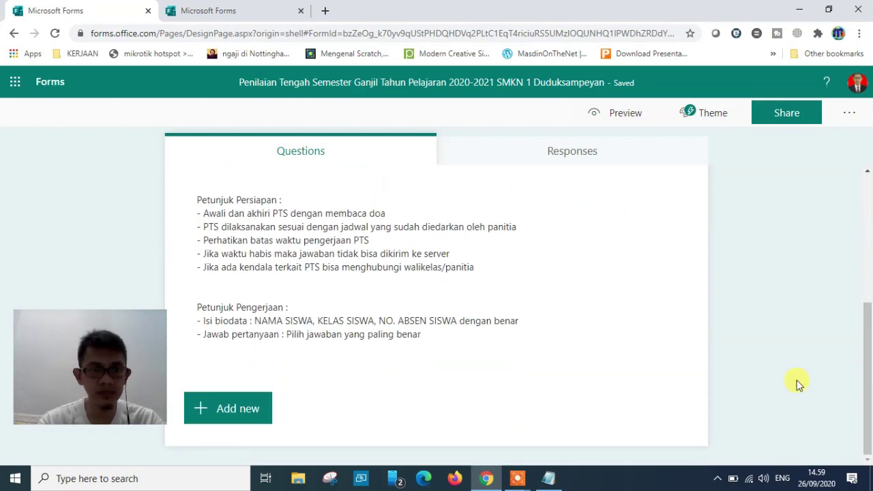
{"action": "left_click", "coordinate": [213, 411]}
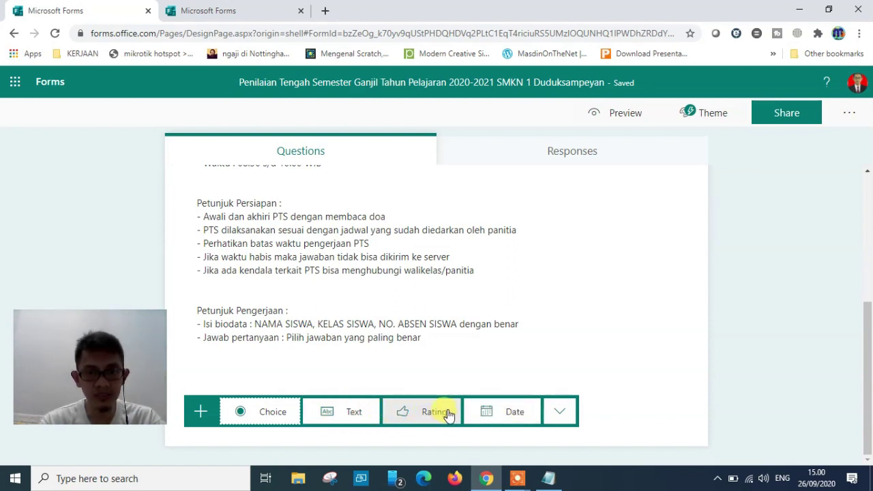
{"action": "left_click", "coordinate": [560, 412]}
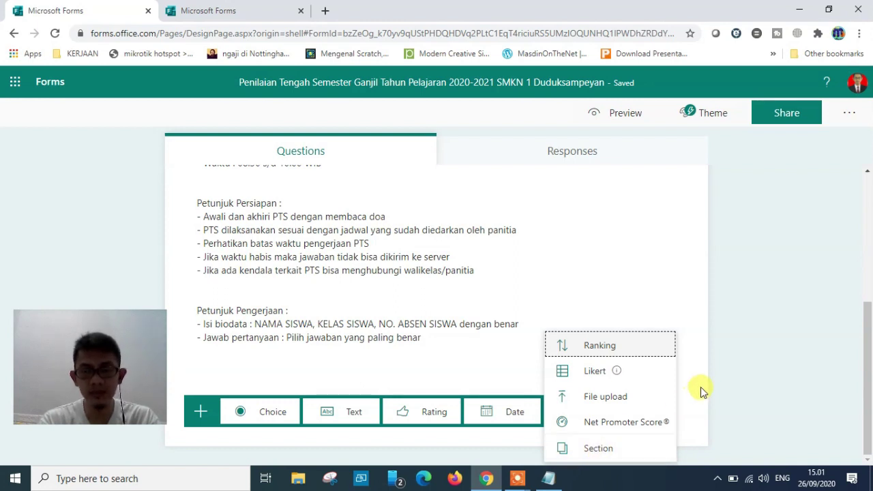
{"action": "left_click", "coordinate": [756, 351]}
{"action": "left_click_drag", "start_coordinate": [868, 334], "coordinate": [870, 350]}
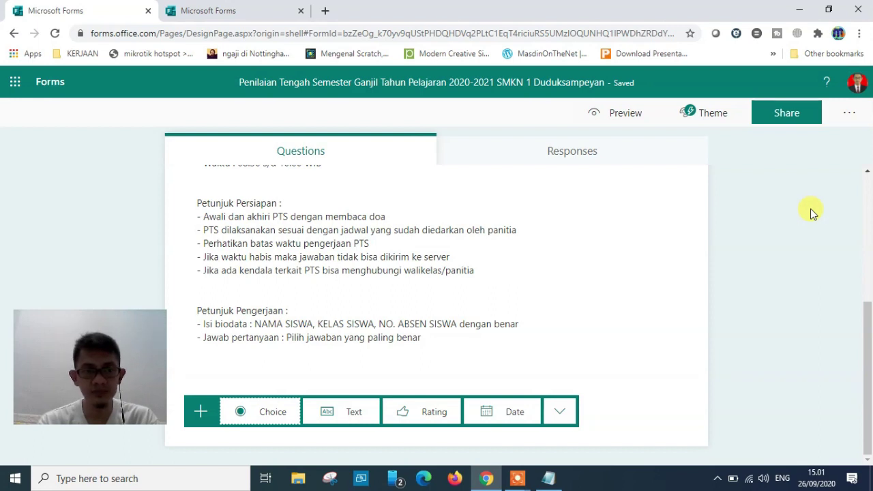
{"action": "left_click", "coordinate": [832, 195]}
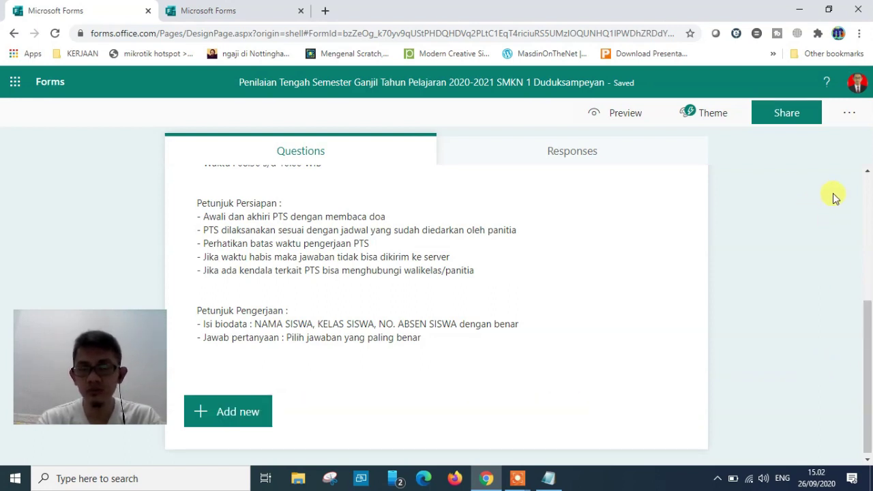
Open the quiz settings and turn off showing results automatically to responders
{"action": "left_click", "coordinate": [849, 114]}
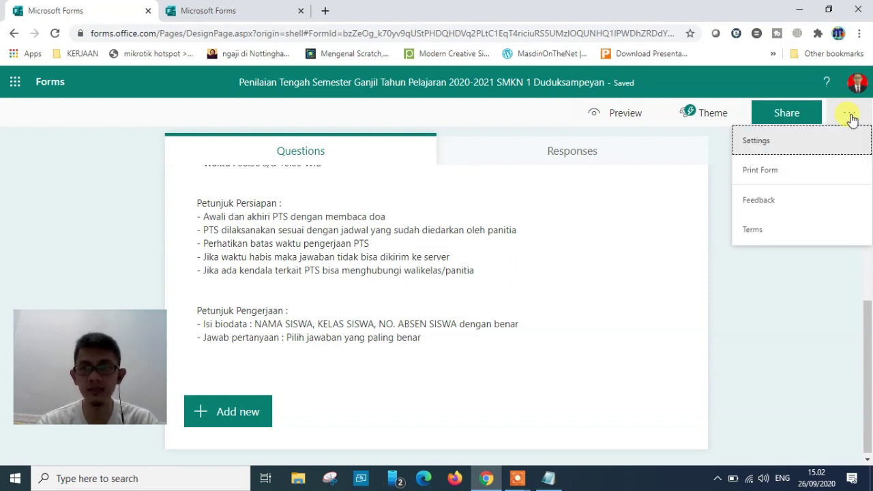
{"action": "left_click", "coordinate": [800, 149]}
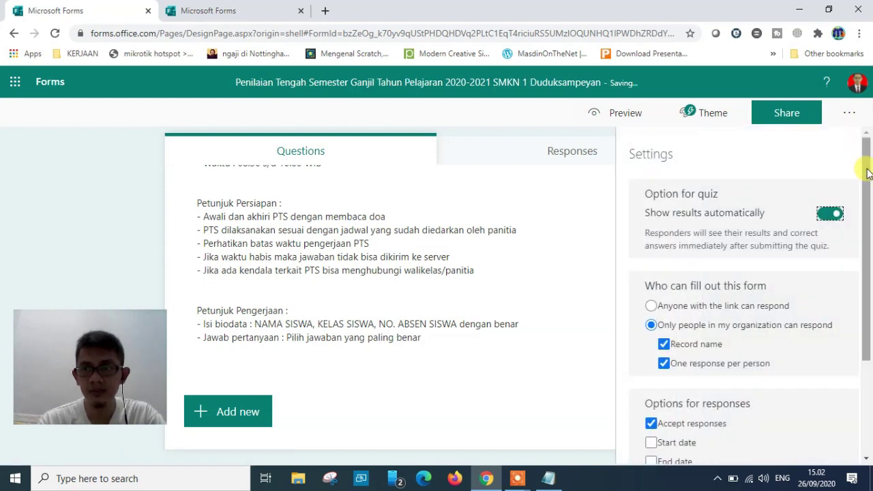
{"action": "left_click_drag", "start_coordinate": [867, 169], "coordinate": [865, 178]}
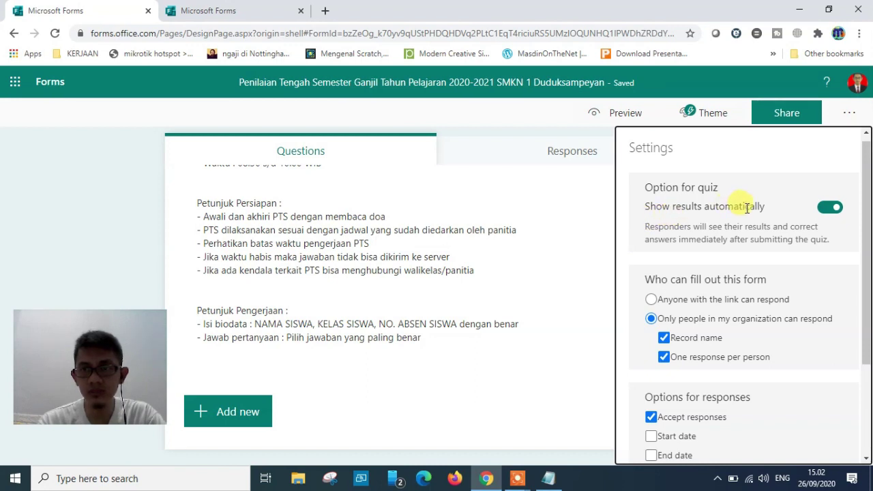
{"action": "left_click", "coordinate": [829, 212]}
{"action": "left_click", "coordinate": [828, 212]}
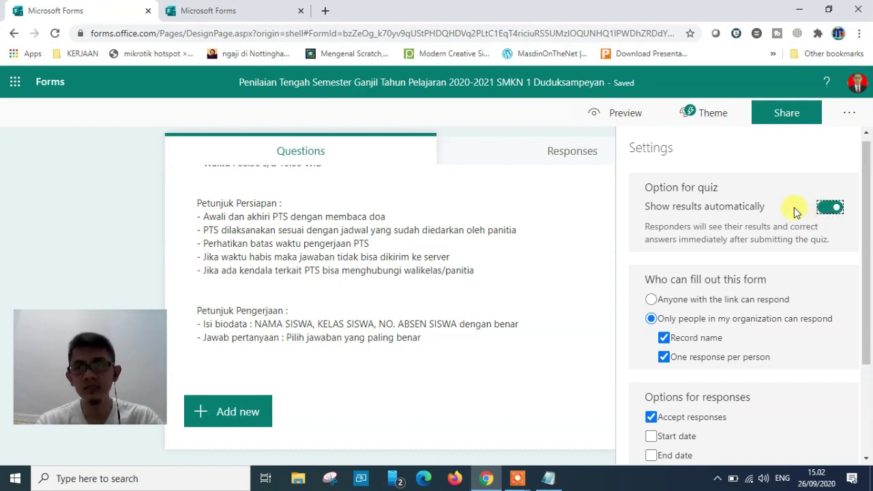
{"action": "left_click", "coordinate": [831, 208]}
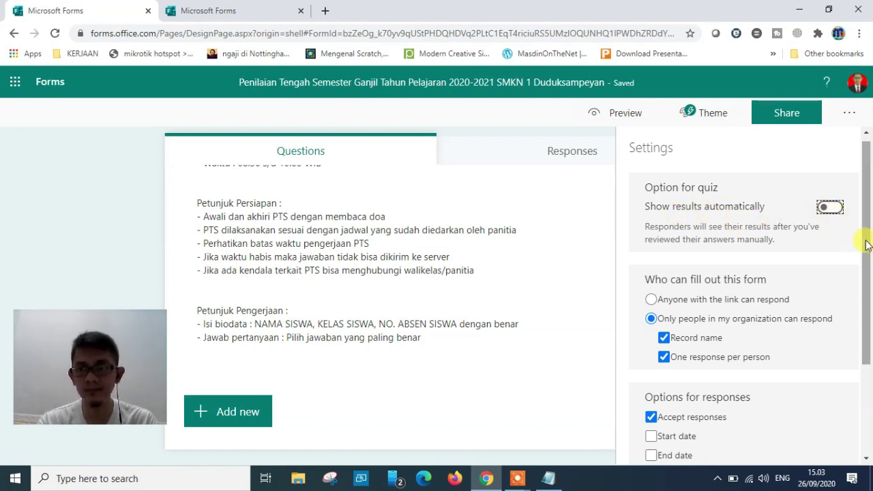
Enable both a start date and an end date in the quiz's response options
{"action": "left_click_drag", "start_coordinate": [863, 243], "coordinate": [863, 302]}
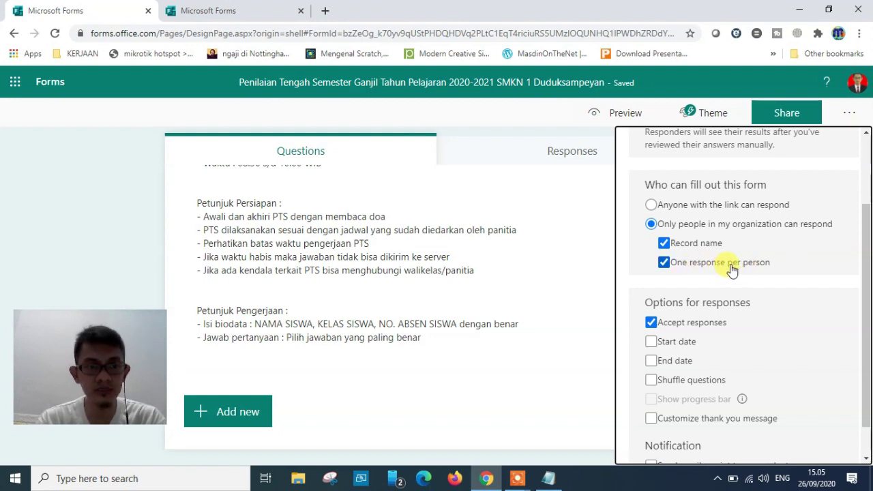
{"action": "scroll", "coordinate": [731, 268], "scroll_direction": "down", "scroll_amount": 1}
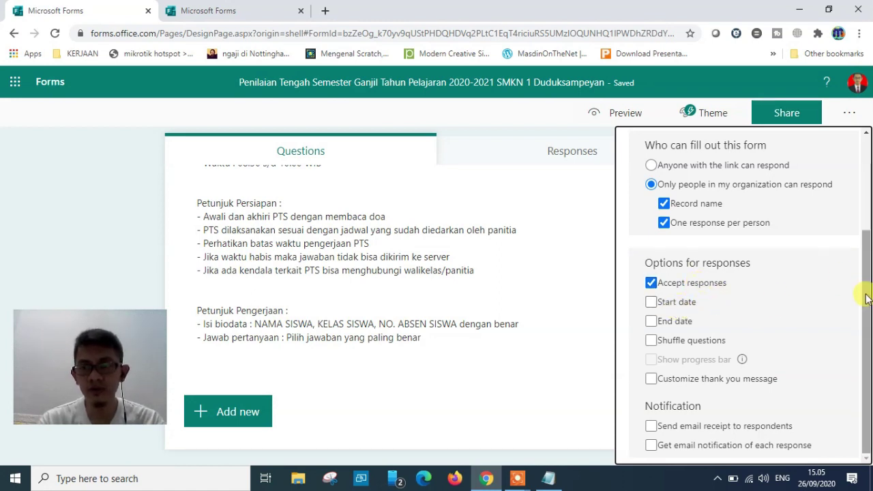
{"action": "left_click", "coordinate": [668, 308]}
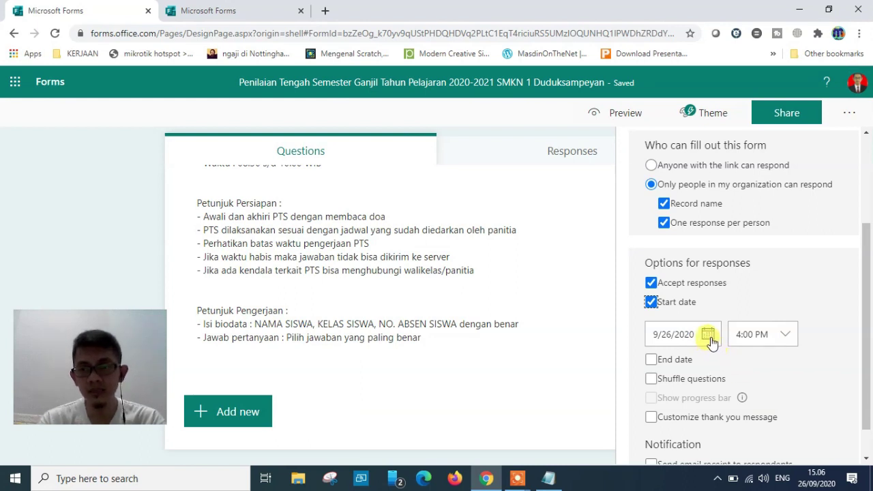
{"action": "left_click", "coordinate": [652, 360]}
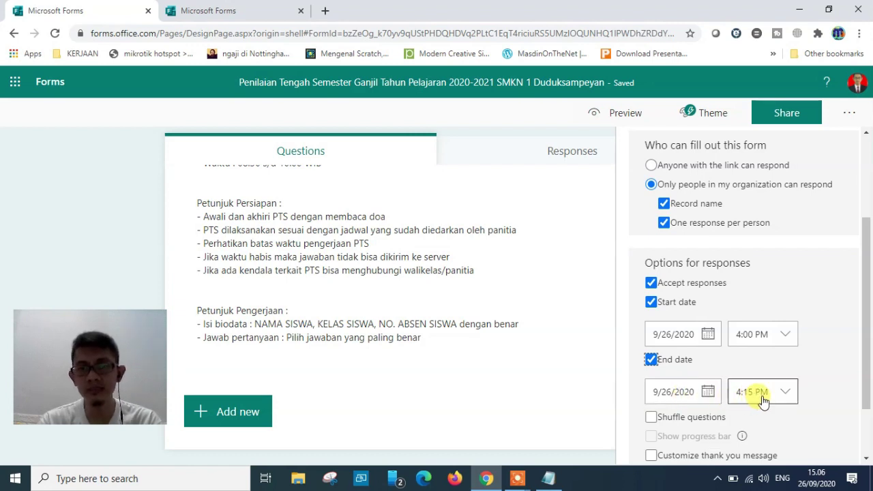
Set the quiz's start date to 10/9/2020 and its start time to 8:30 AM
{"action": "scroll", "coordinate": [826, 308], "scroll_direction": "up", "scroll_amount": 1}
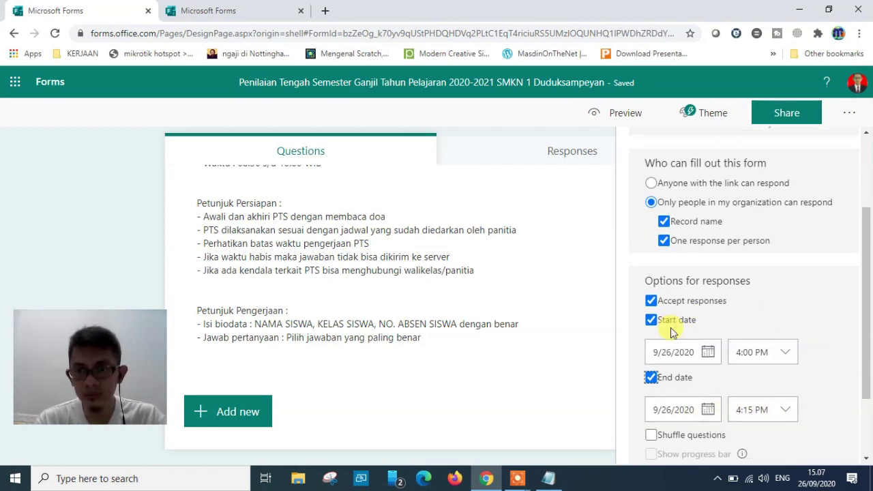
{"action": "left_click", "coordinate": [710, 353]}
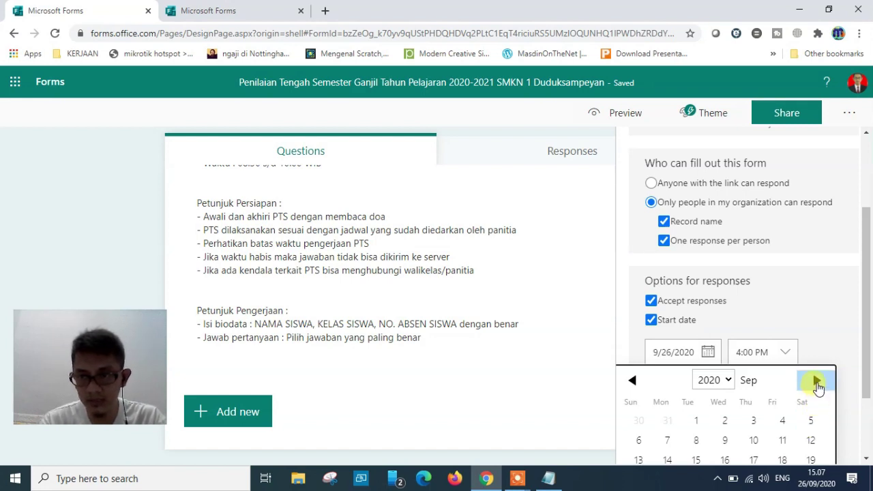
{"action": "left_click", "coordinate": [816, 380]}
{"action": "left_click", "coordinate": [783, 441]}
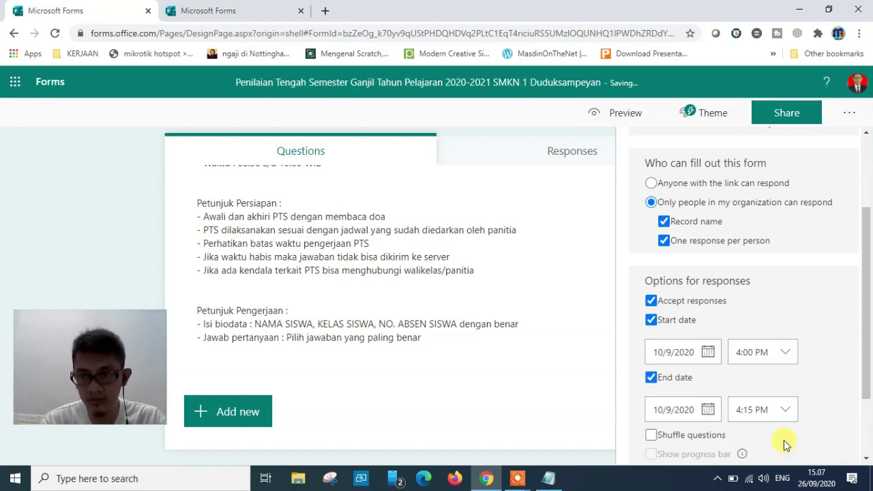
{"action": "left_click_drag", "start_coordinate": [866, 359], "coordinate": [865, 425]}
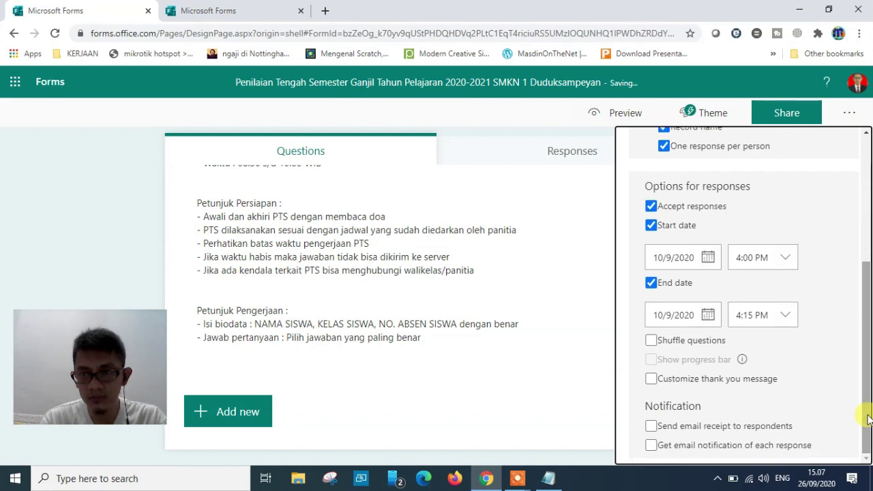
{"action": "left_click", "coordinate": [788, 260]}
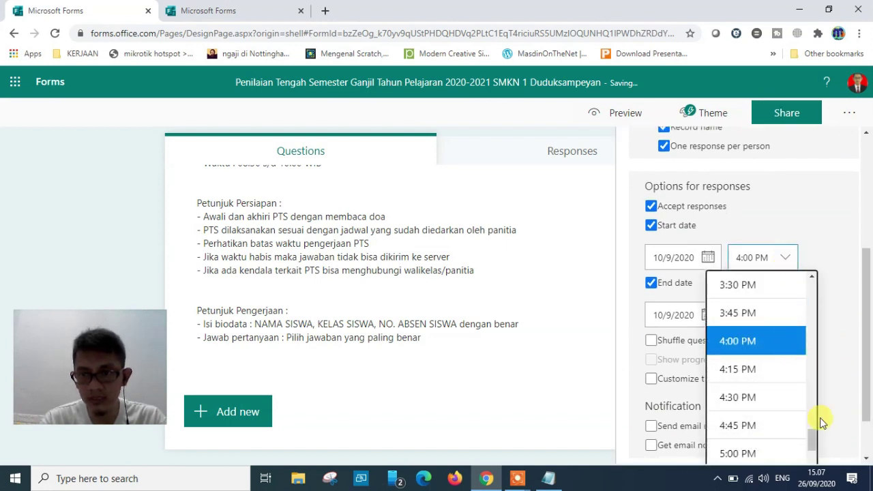
{"action": "left_click_drag", "start_coordinate": [813, 443], "coordinate": [819, 369]}
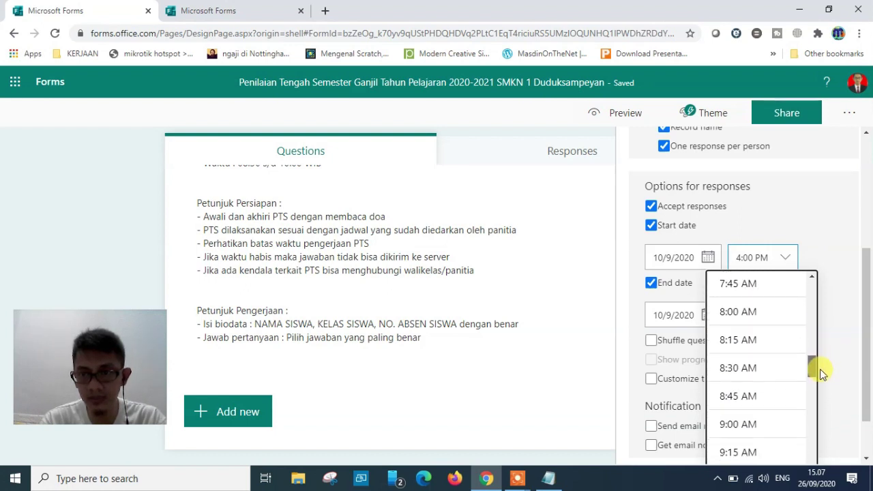
{"action": "left_click", "coordinate": [748, 371]}
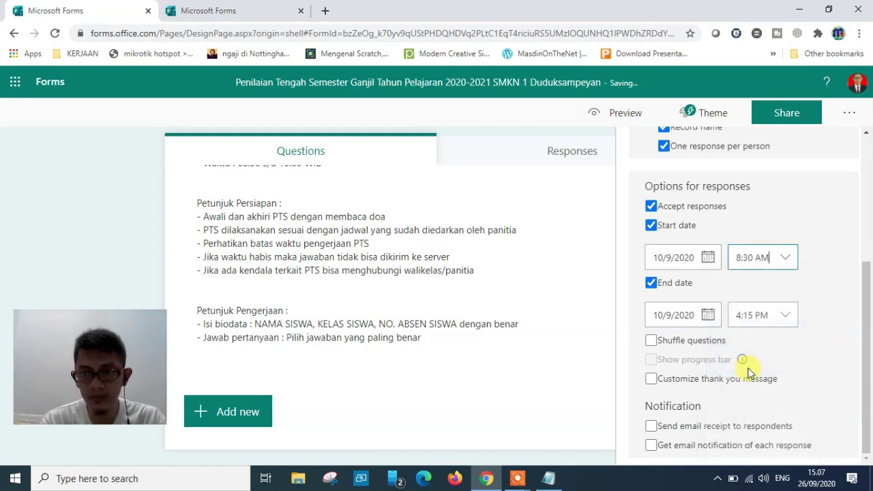
Set the quiz's end date to 10/9/2020 and its end time to 10:00 AM
{"action": "left_click", "coordinate": [708, 317]}
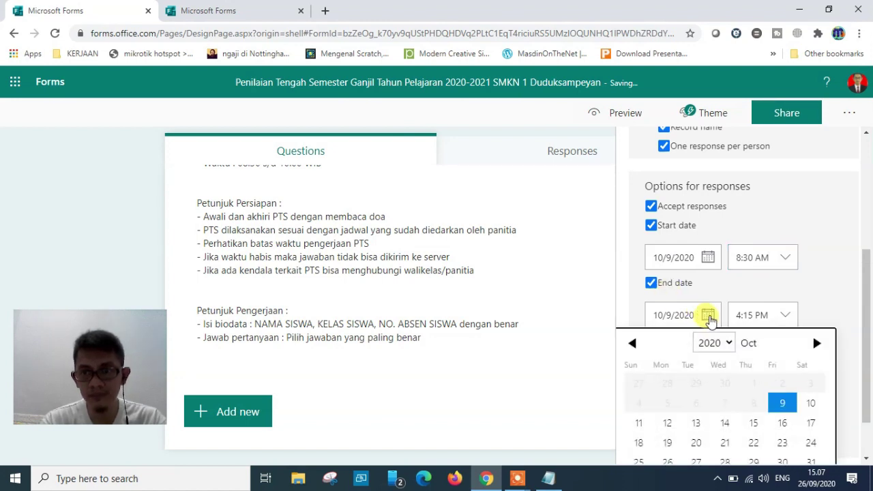
{"action": "left_click", "coordinate": [786, 404]}
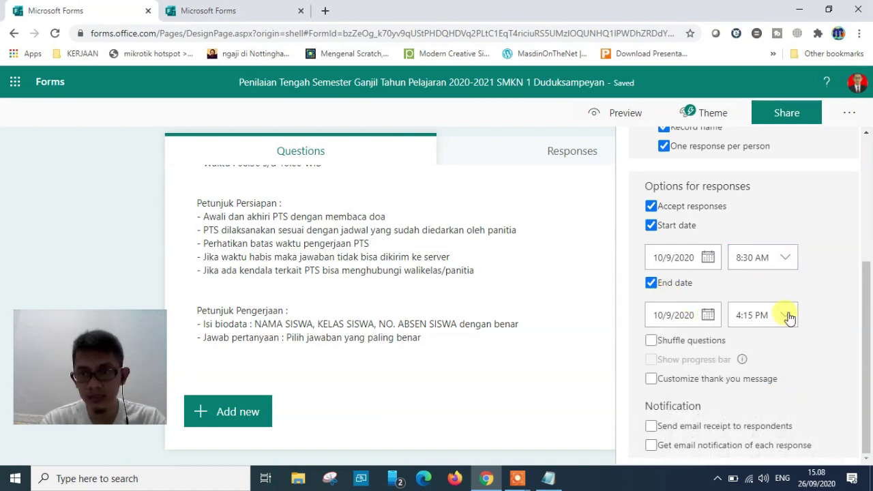
{"action": "left_click", "coordinate": [785, 315]}
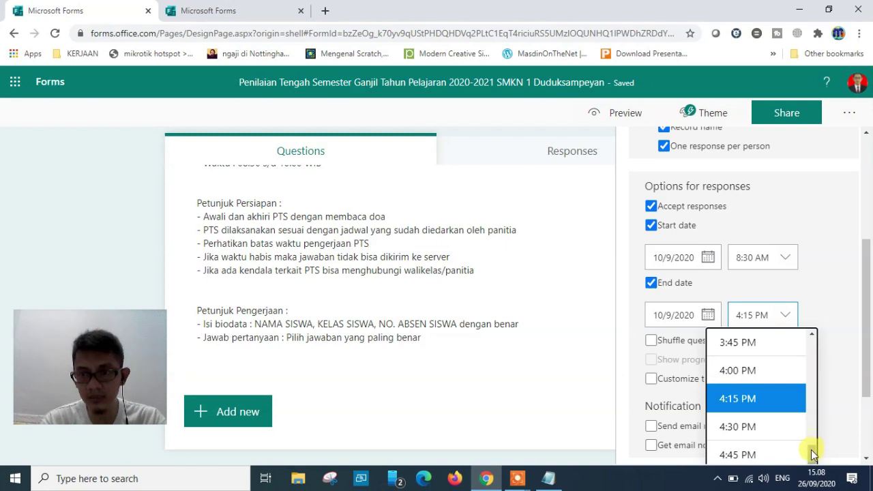
{"action": "left_click_drag", "start_coordinate": [811, 454], "coordinate": [805, 365]}
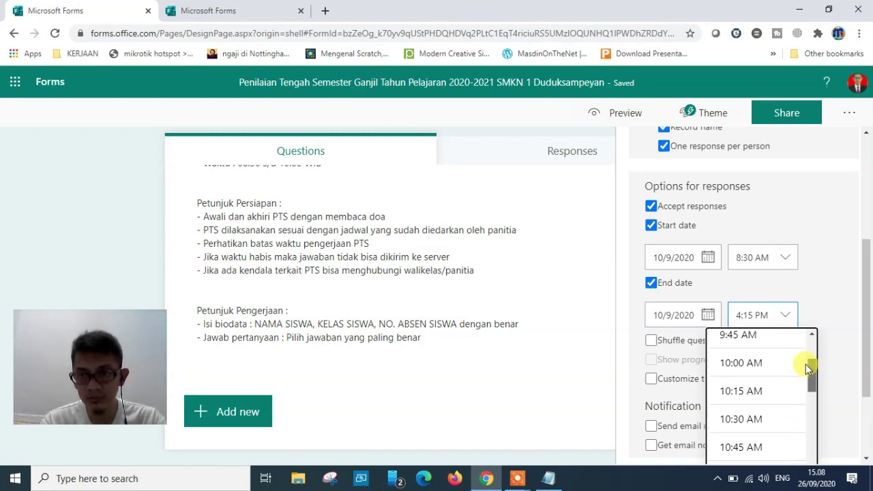
{"action": "left_click", "coordinate": [769, 365]}
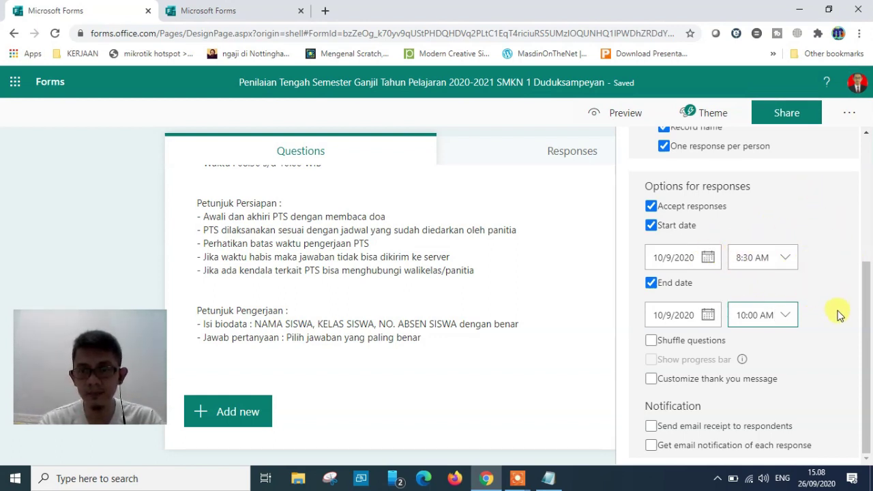
{"action": "left_click", "coordinate": [870, 295]}
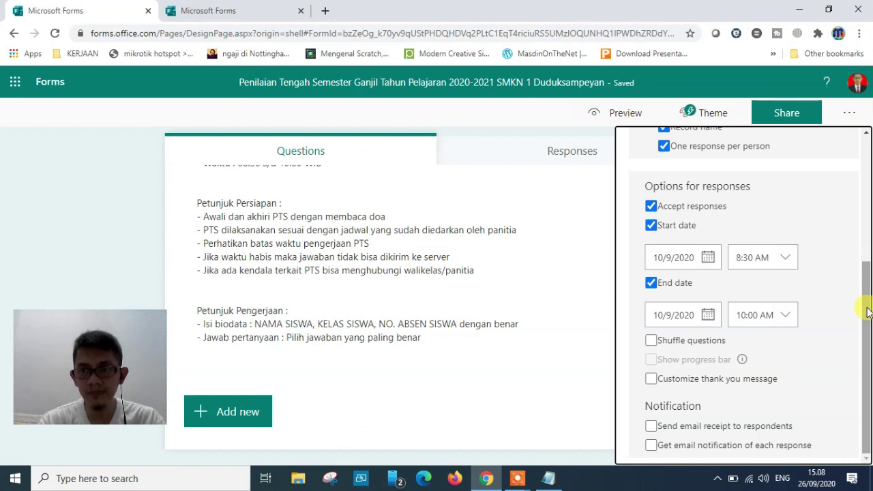
Turn on shuffling of questions for the quiz and choose the Lock questions option
{"action": "left_click", "coordinate": [671, 346]}
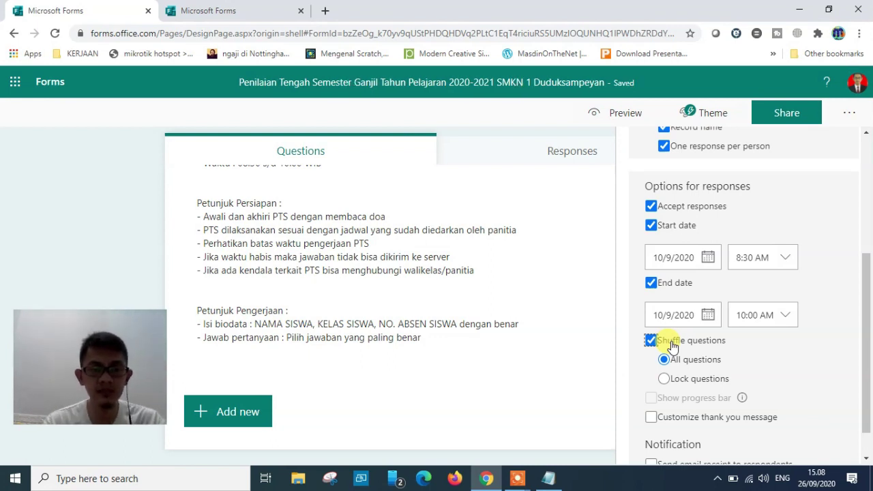
{"action": "left_click", "coordinate": [672, 346]}
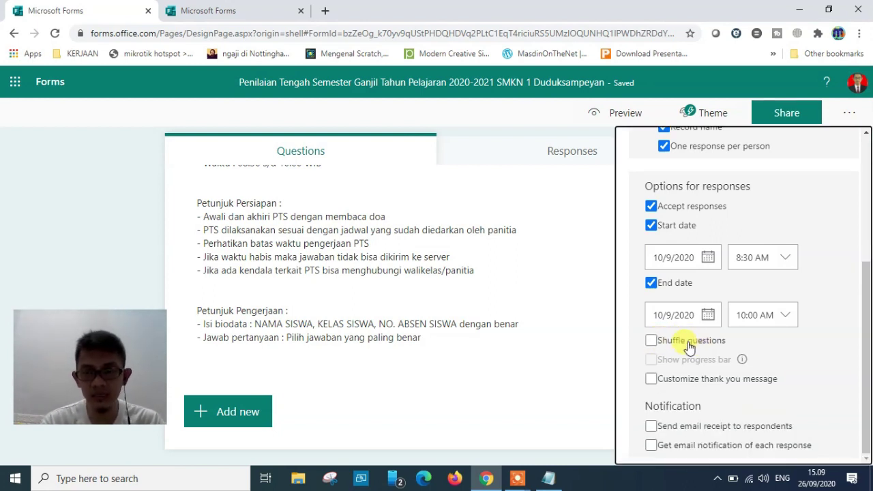
{"action": "left_click", "coordinate": [690, 348]}
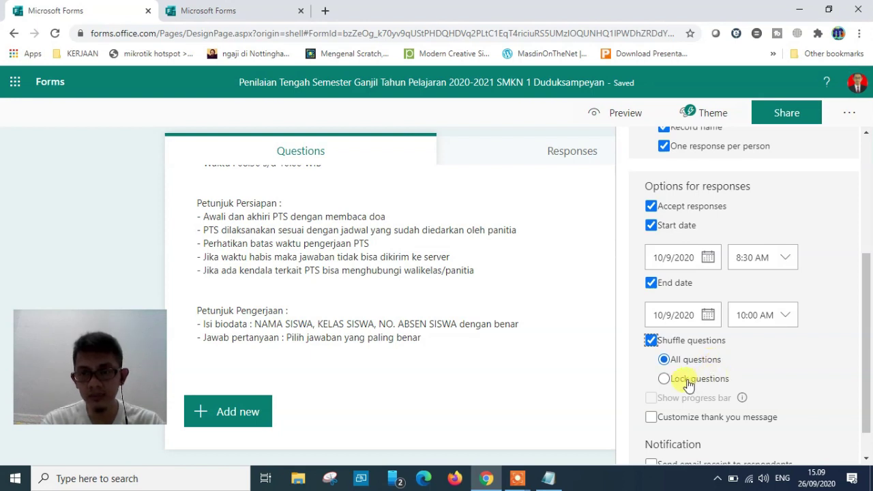
{"action": "left_click", "coordinate": [688, 382]}
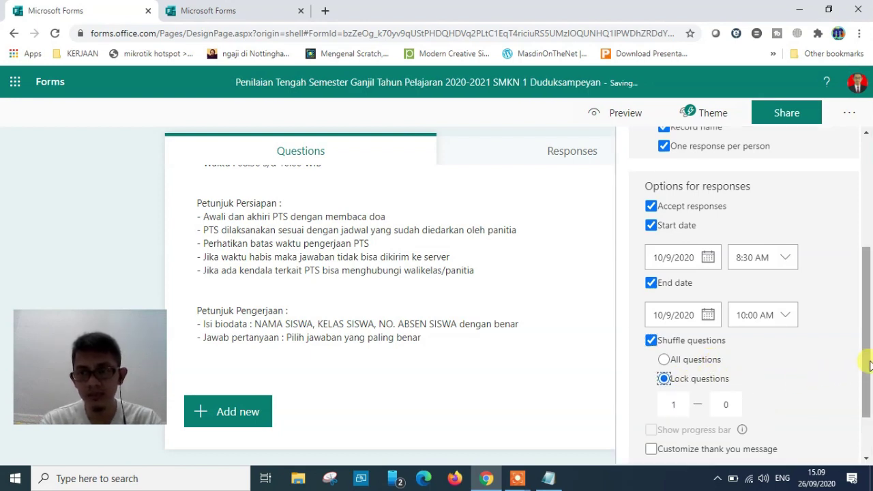
{"action": "scroll", "coordinate": [863, 356], "scroll_direction": "down", "scroll_amount": 1}
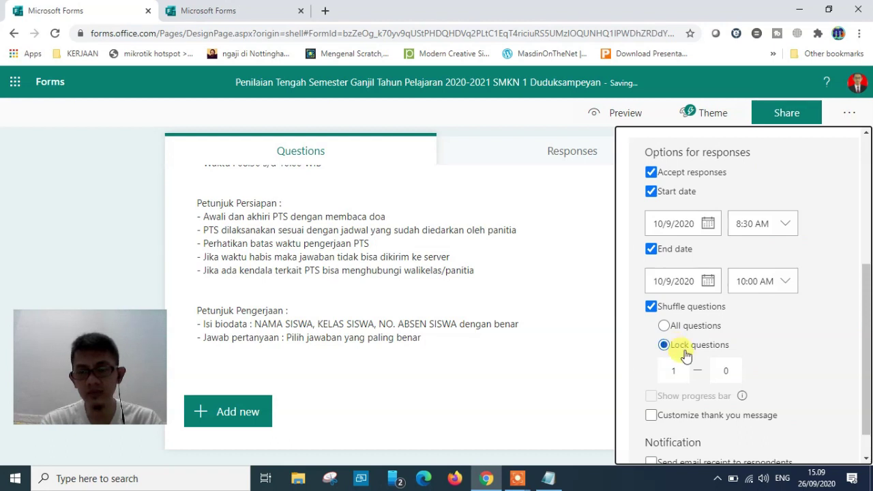
Try to define the range of locked questions, starting from question 1
{"action": "left_click", "coordinate": [673, 370]}
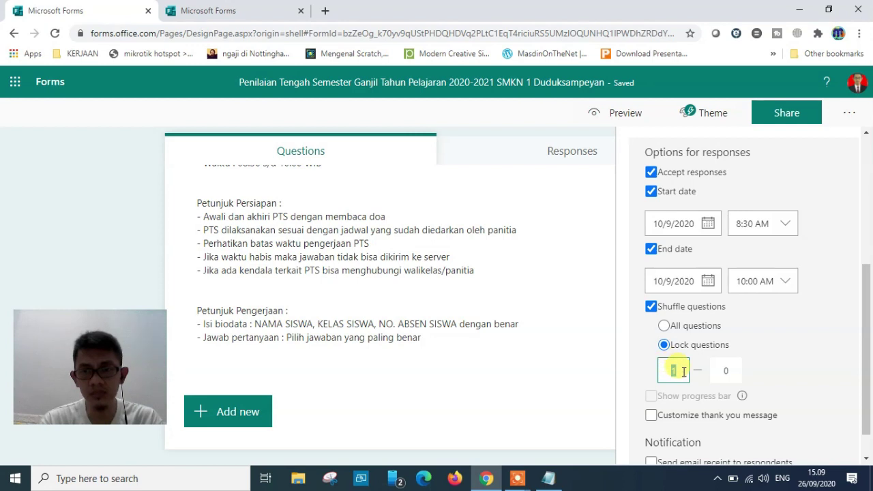
{"action": "left_click", "coordinate": [727, 372]}
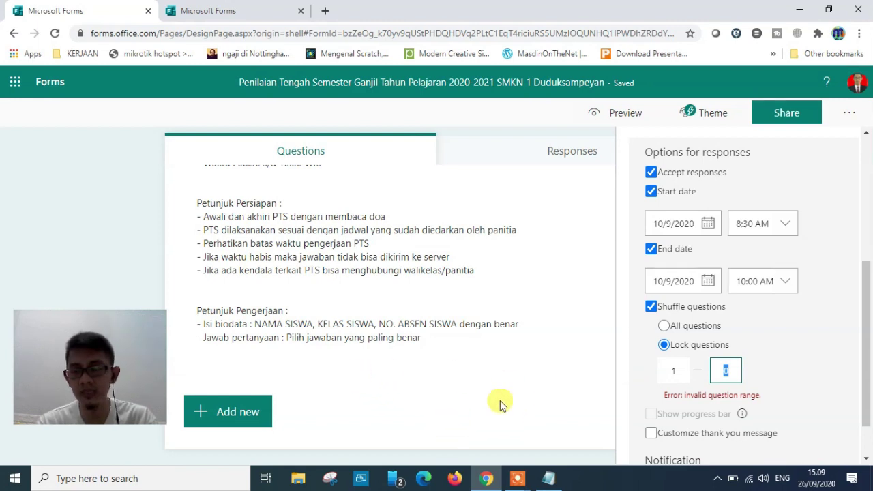
{"action": "left_click", "coordinate": [849, 355]}
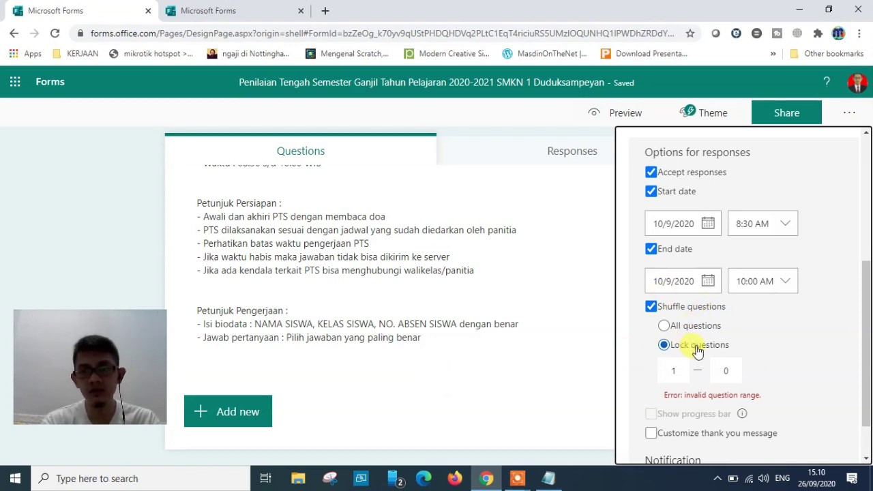
{"action": "left_click", "coordinate": [672, 372]}
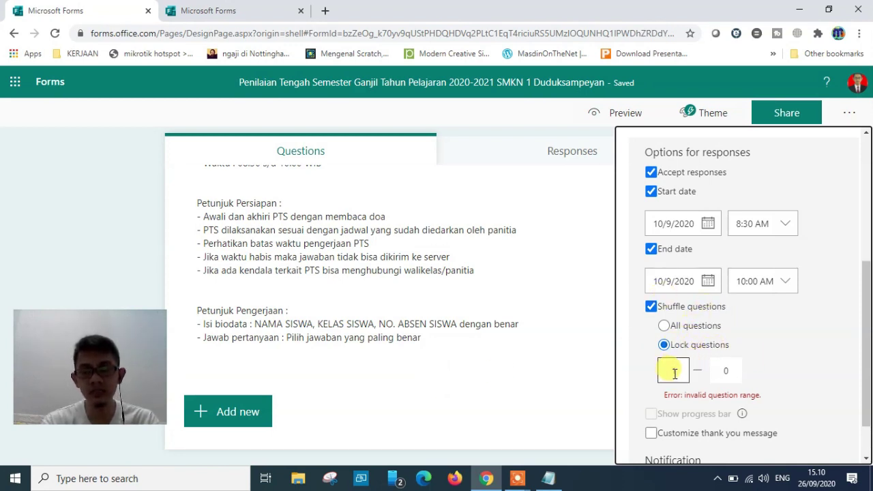
{"action": "type", "text": "1"}
{"action": "left_click", "coordinate": [724, 370]}
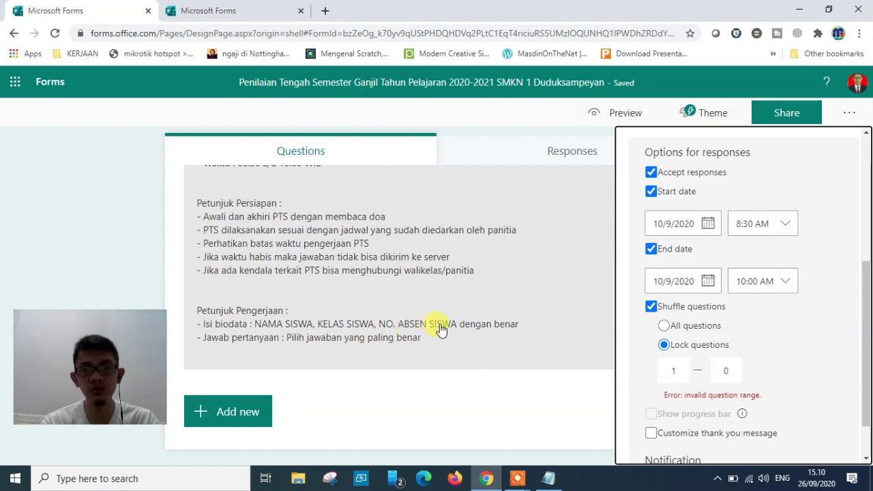
{"action": "scroll", "coordinate": [764, 341], "scroll_direction": "down", "scroll_amount": 1}
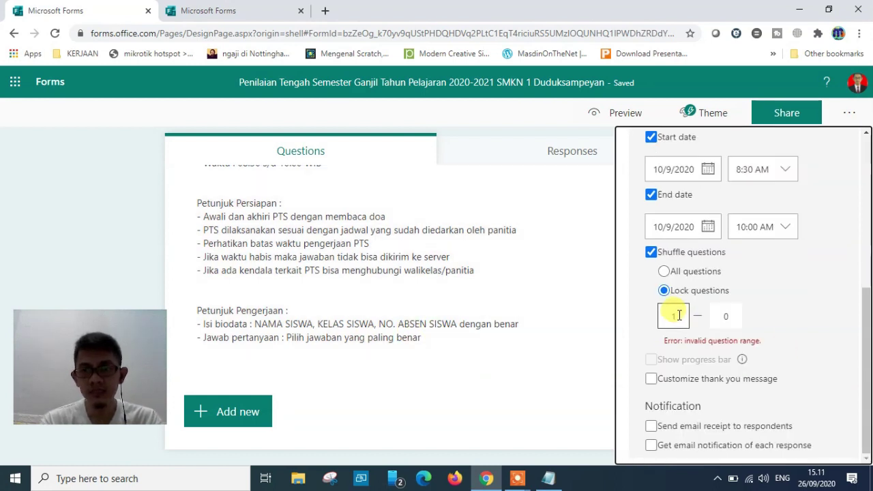
{"action": "left_click", "coordinate": [674, 316]}
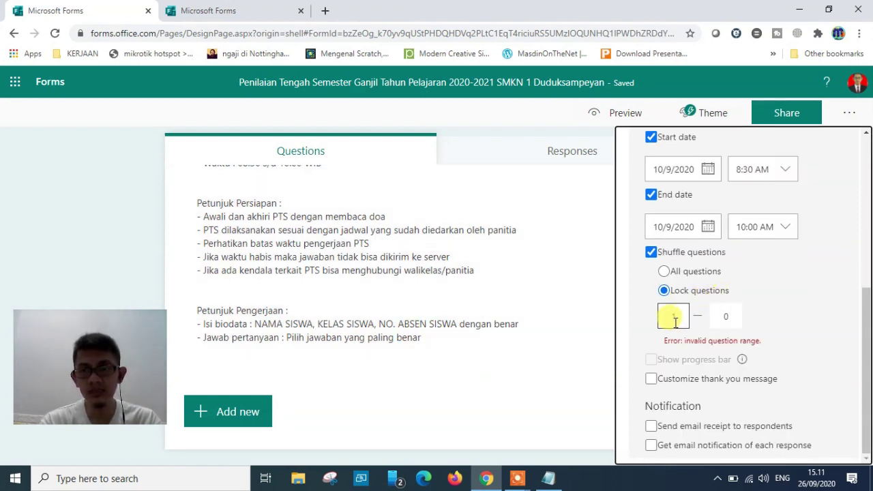
{"action": "type", "text": "1"}
{"action": "left_click", "coordinate": [724, 316]}
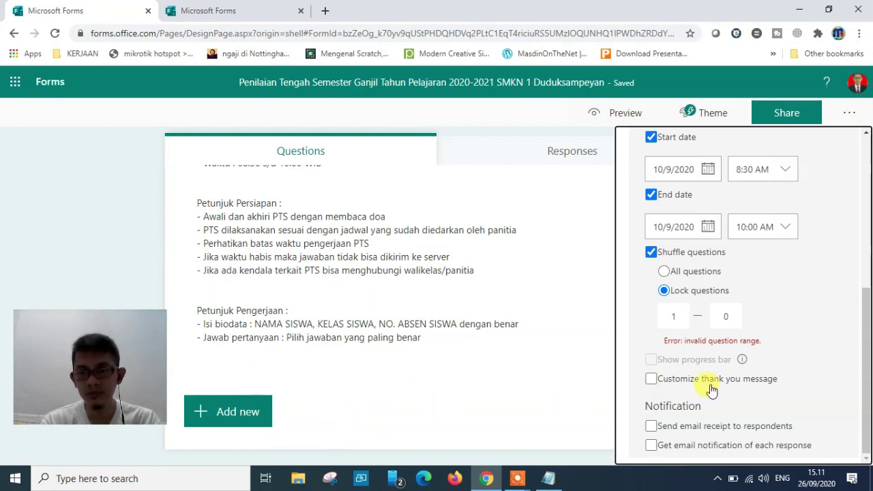
Enable a custom thank you message reading "Terimakasih. Jawaban Anda telah berhasil tersimpan di server."
{"action": "left_click", "coordinate": [652, 378]}
{"action": "left_click_drag", "start_coordinate": [871, 328], "coordinate": [863, 351]}
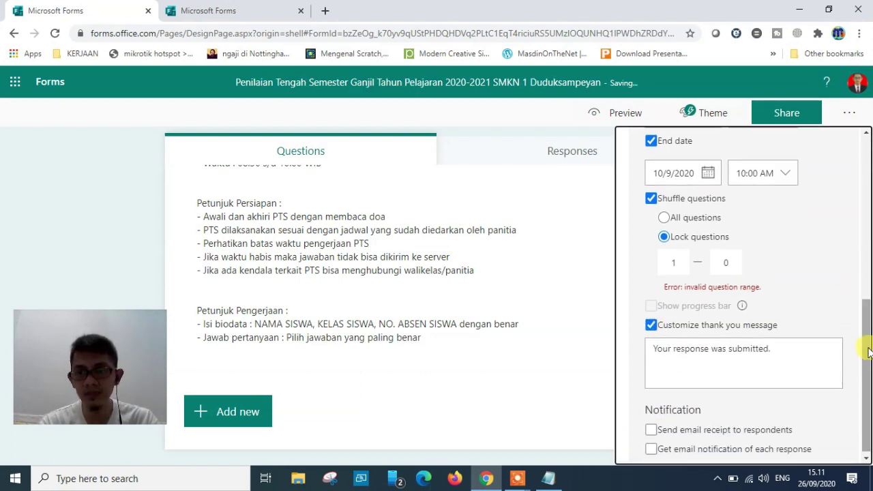
{"action": "triple_click", "coordinate": [682, 346]}
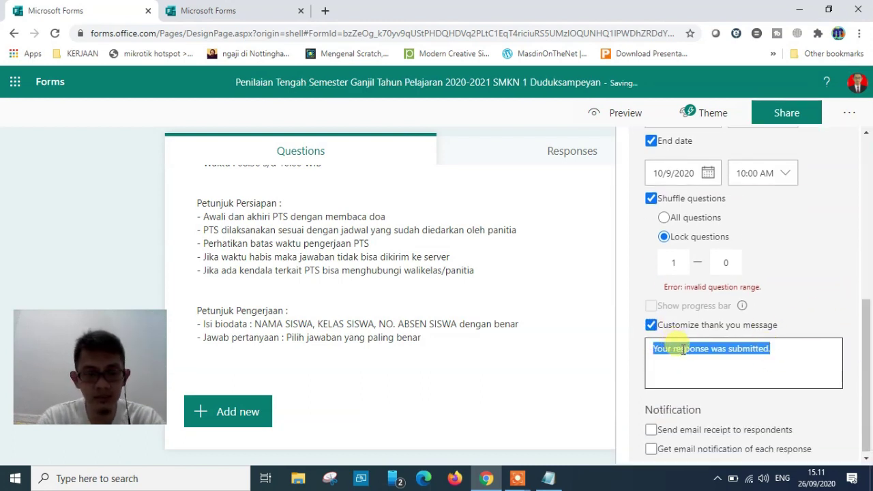
{"action": "type", "text": "Ter"}
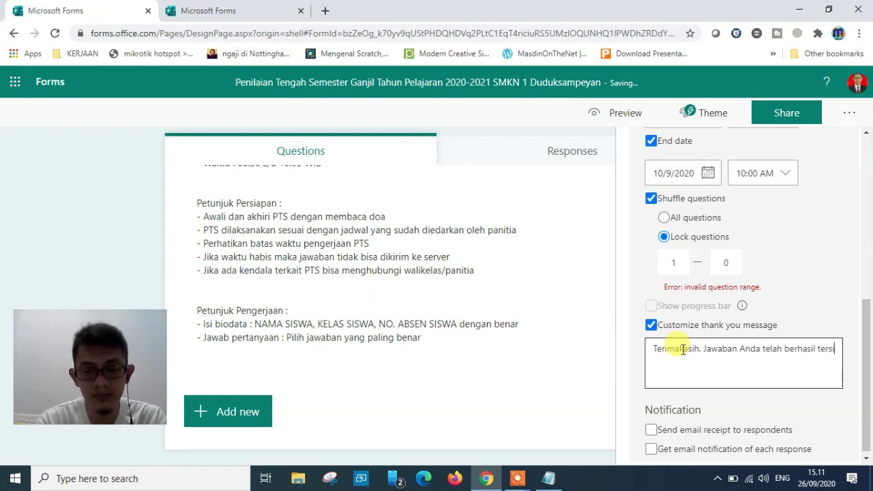
{"action": "type", "text": "mpan di server."}
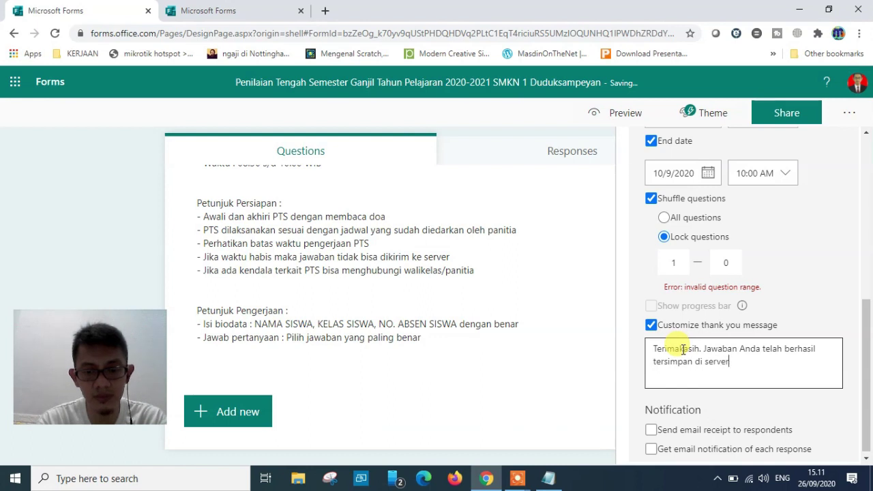
Review the notification options and the response settings, and close the quiz settings
{"action": "left_click", "coordinate": [868, 361]}
{"action": "left_click_drag", "start_coordinate": [868, 361], "coordinate": [869, 360]}
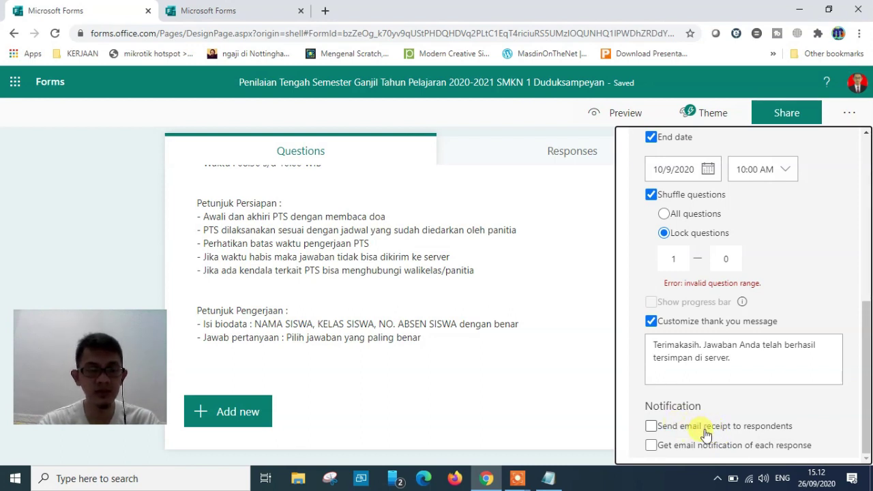
{"action": "mouse_move", "coordinate": [698, 431]}
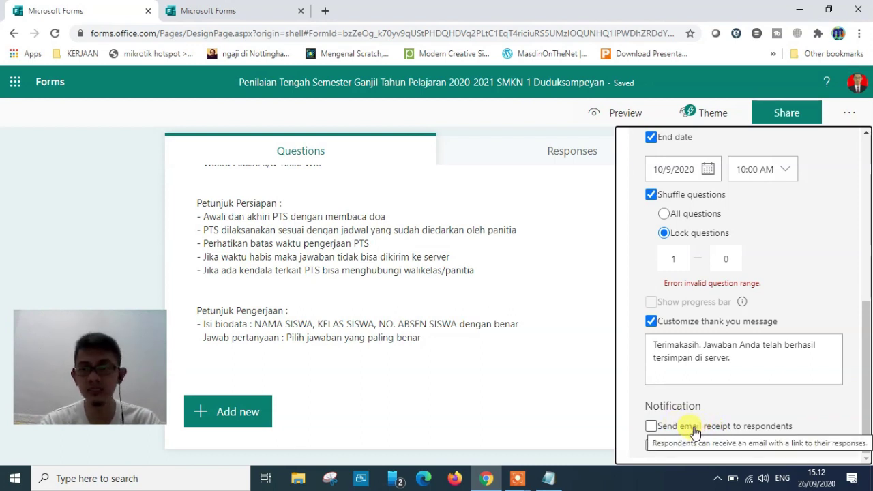
{"action": "left_click_drag", "start_coordinate": [862, 380], "coordinate": [869, 309]}
{"action": "left_click_drag", "start_coordinate": [868, 254], "coordinate": [866, 384]}
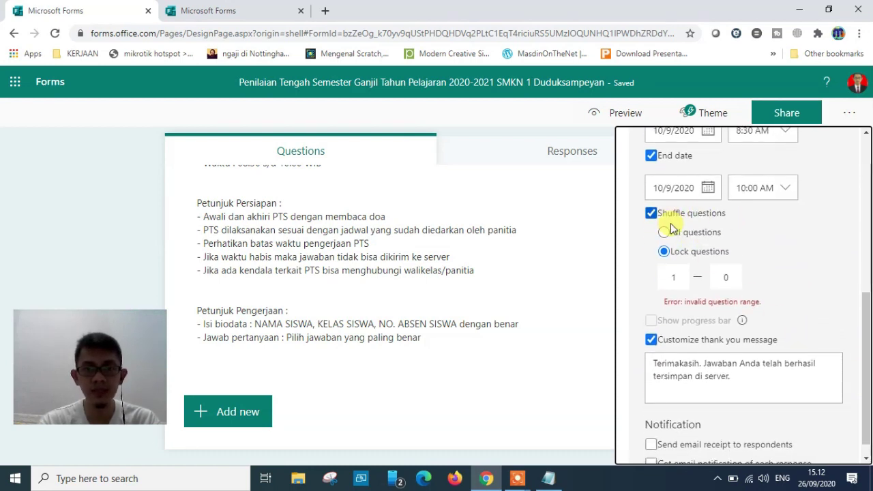
{"action": "left_click", "coordinate": [110, 245]}
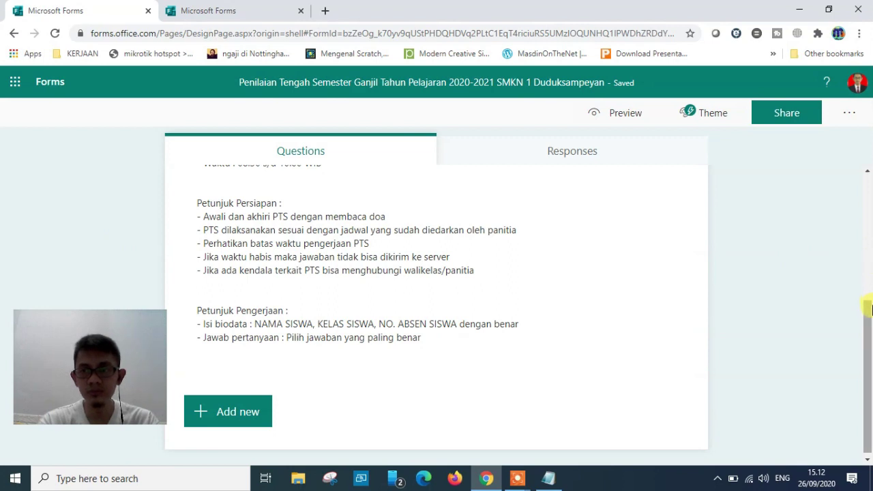
Add a Text question titled "NAMA SISWA" without points and make it required
{"action": "left_click_drag", "start_coordinate": [867, 316], "coordinate": [867, 319]}
{"action": "left_click", "coordinate": [242, 408]}
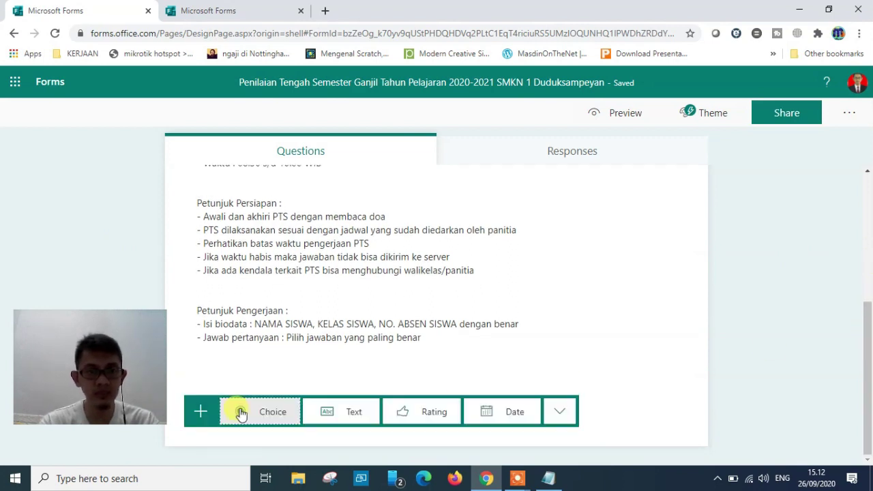
{"action": "left_click", "coordinate": [560, 411]}
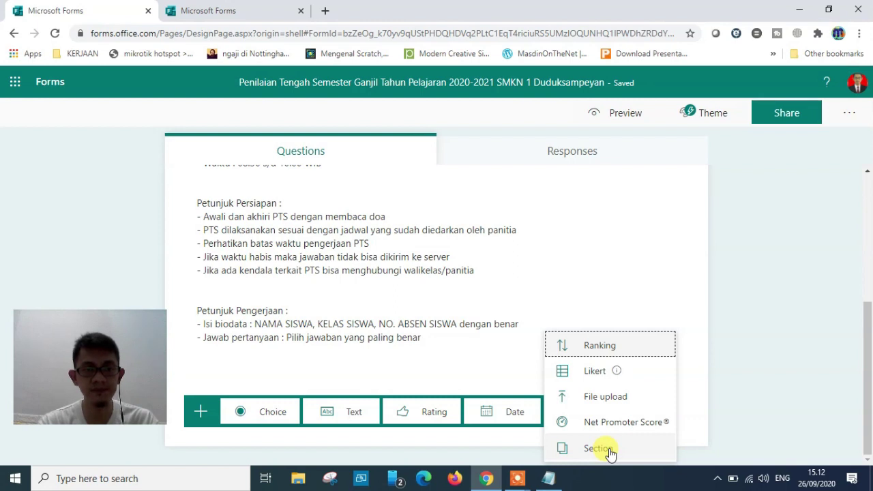
{"action": "left_click", "coordinate": [770, 431]}
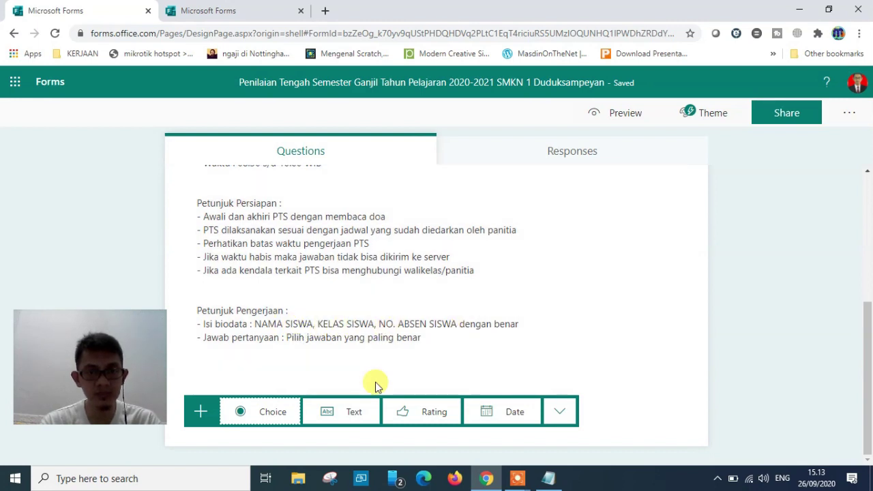
{"action": "left_click", "coordinate": [334, 415]}
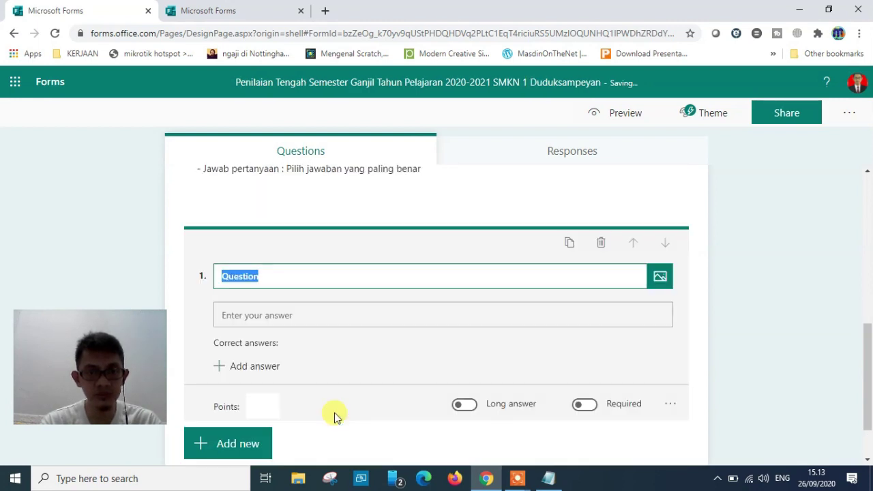
{"action": "type", "text": "NA"}
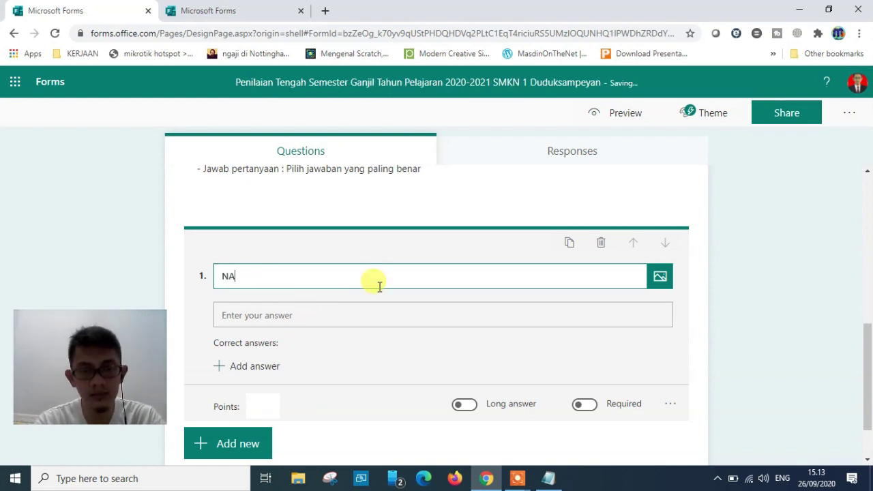
{"action": "type", "text": "MA SISWA"}
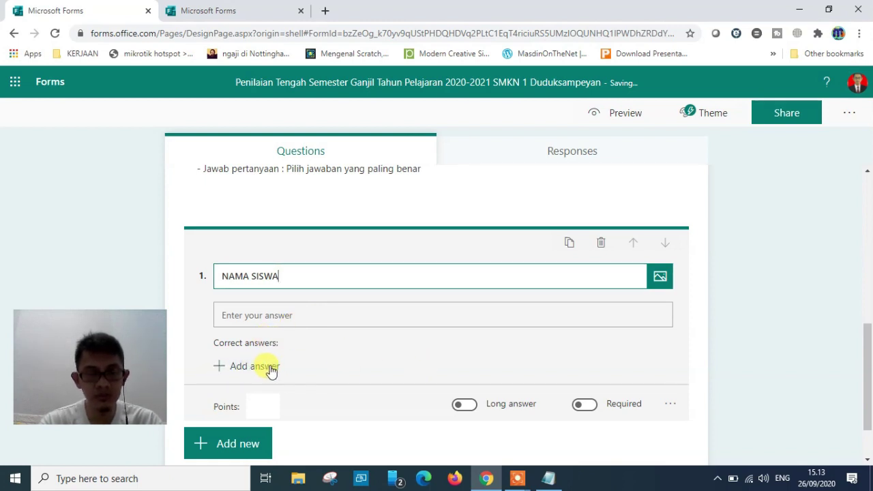
{"action": "left_click", "coordinate": [273, 405]}
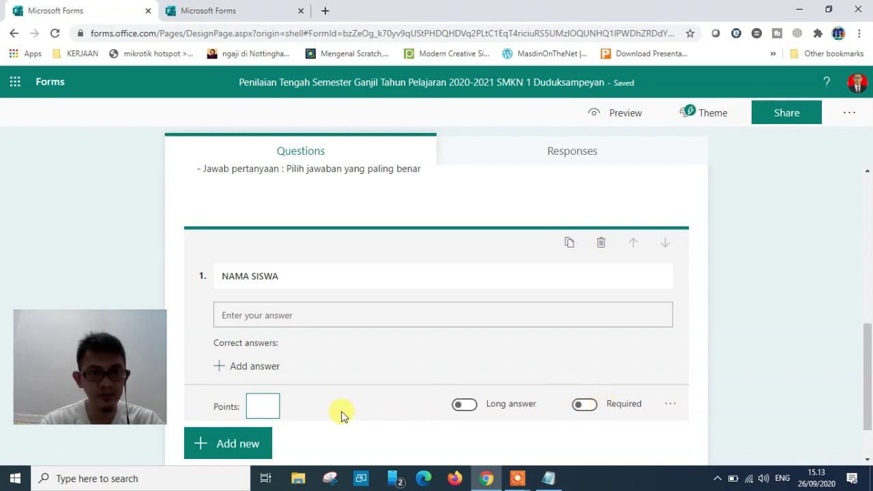
{"action": "left_click", "coordinate": [586, 405]}
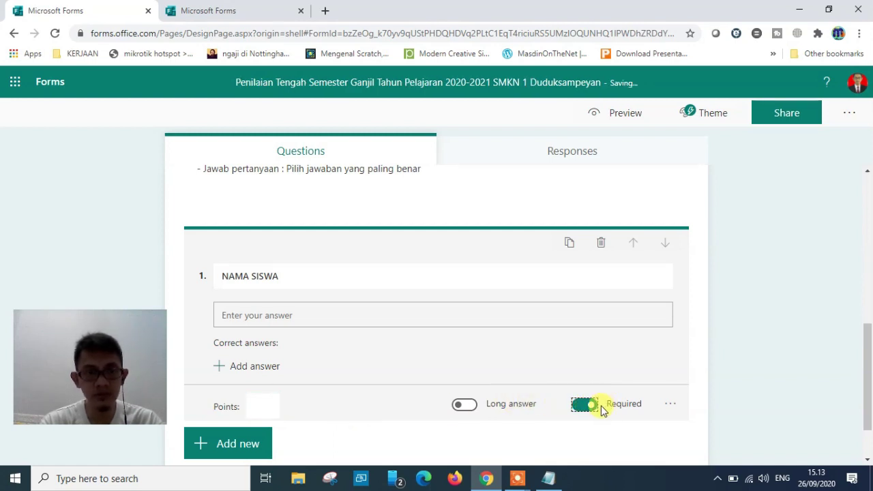
{"action": "left_click", "coordinate": [670, 404]}
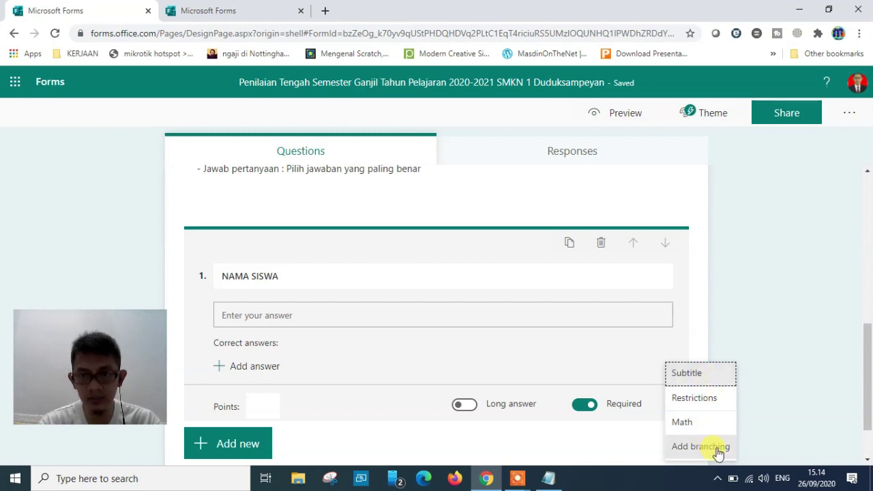
{"action": "left_click", "coordinate": [754, 423]}
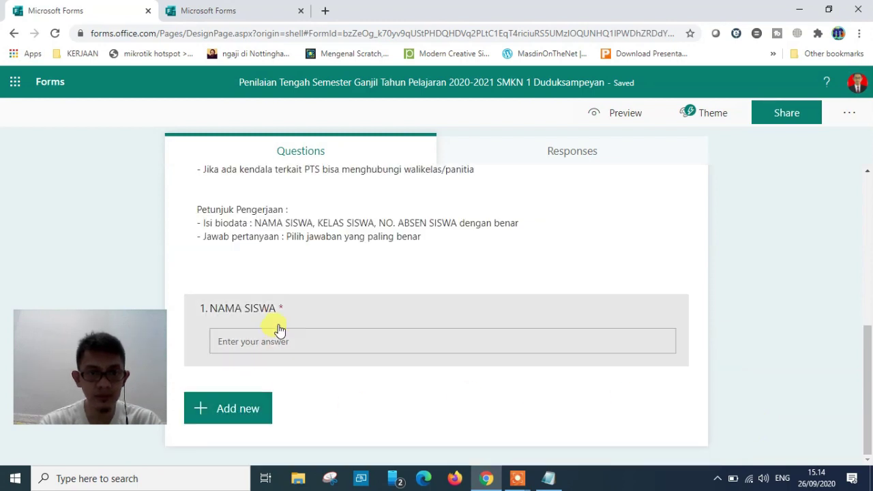
Add a Choice question titled "KELAS SISWA" below the NAMA SISWA question
{"action": "left_click", "coordinate": [228, 412]}
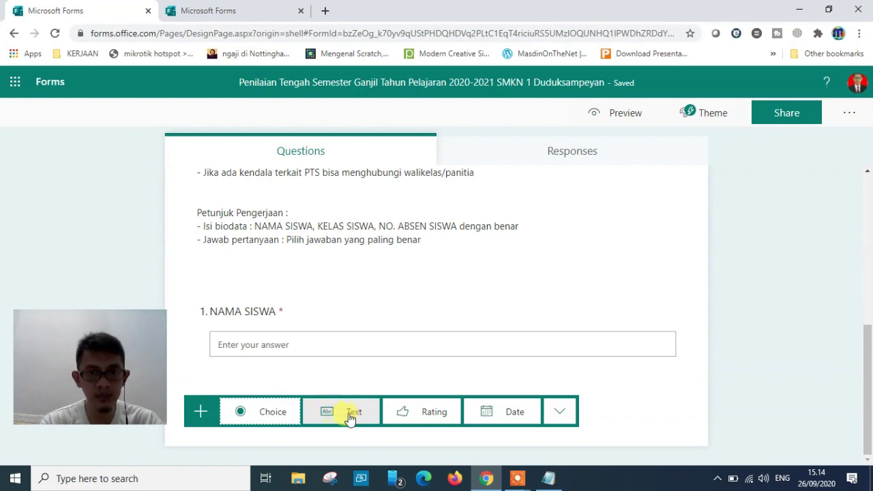
{"action": "left_click", "coordinate": [256, 416]}
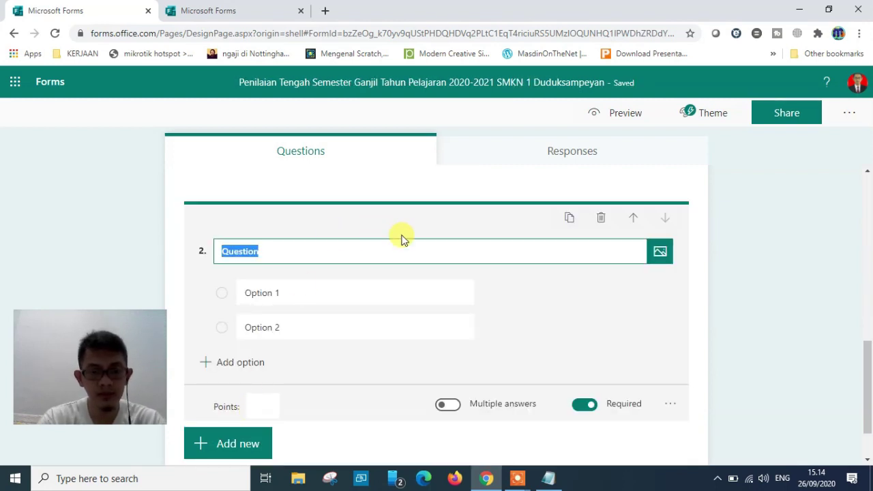
{"action": "type", "text": "KELAS SISWA"}
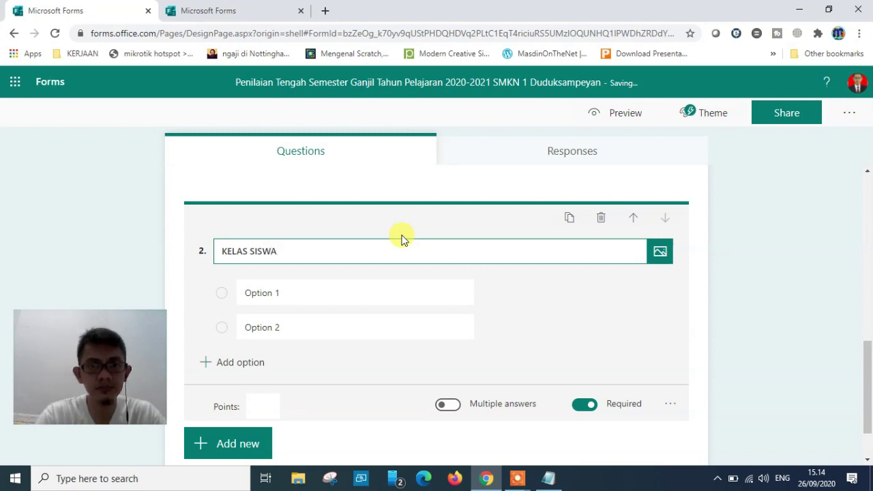
{"action": "key", "text": "ctrl+a"}
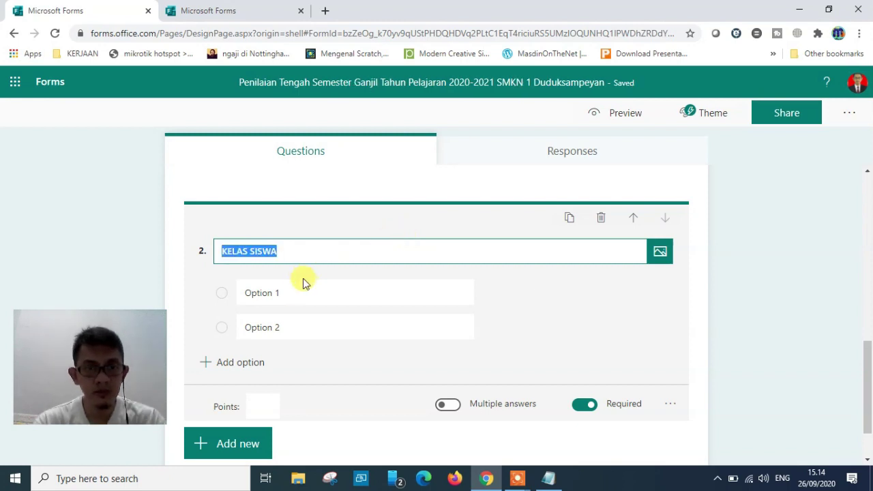
Enter "X TP 1", "X TP 2" and "X TP 3" as the first three answer options of the KELAS SISWA question
{"action": "left_click", "coordinate": [288, 293]}
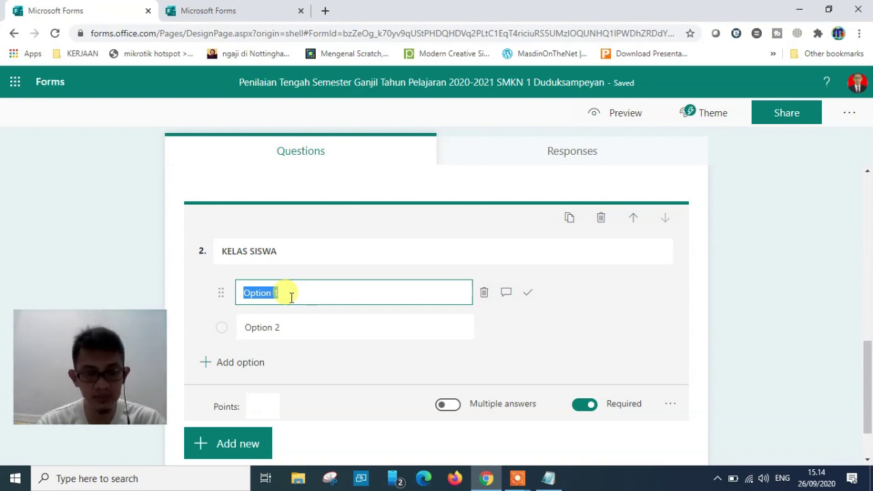
{"action": "type", "text": "X"}
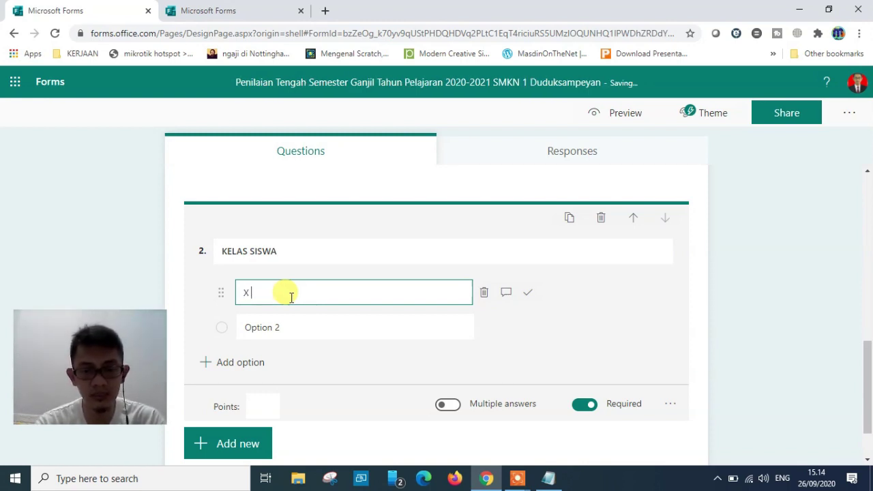
{"action": "type", "text": " TP 1"}
{"action": "key", "text": "Tab"}
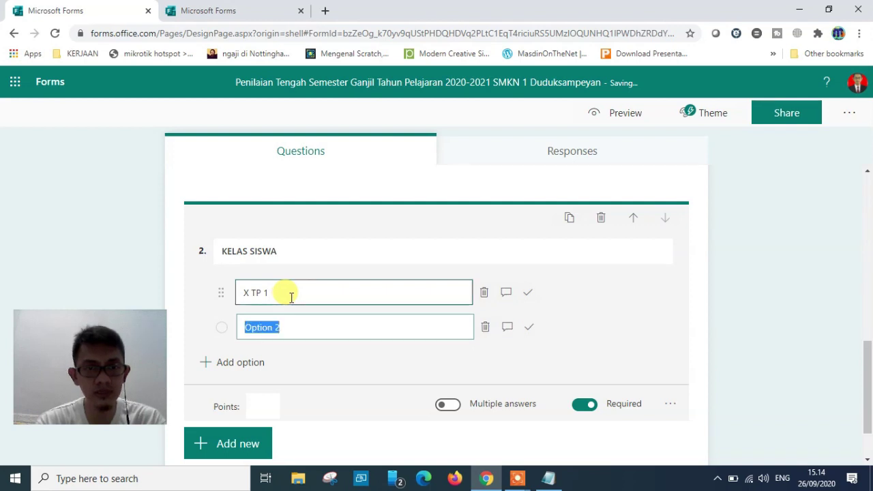
{"action": "type", "text": "X TP"}
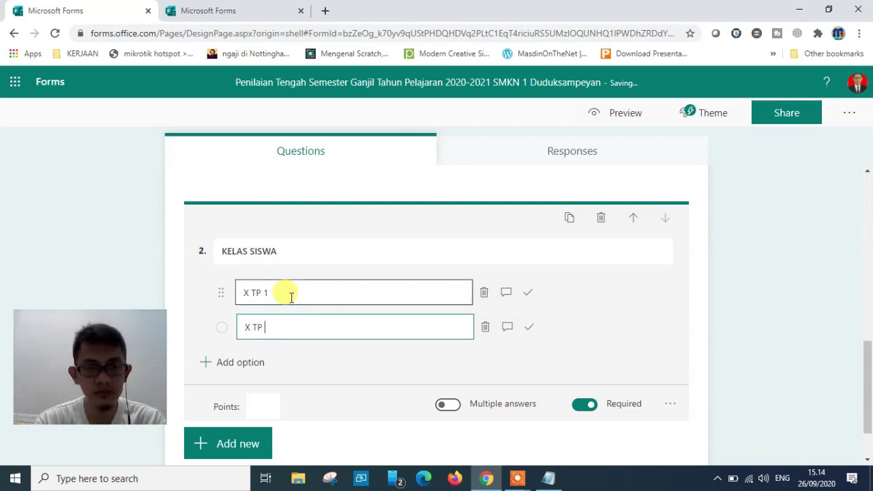
{"action": "type", "text": " 2"}
{"action": "key", "text": "Return"}
{"action": "type", "text": "X TP 3"}
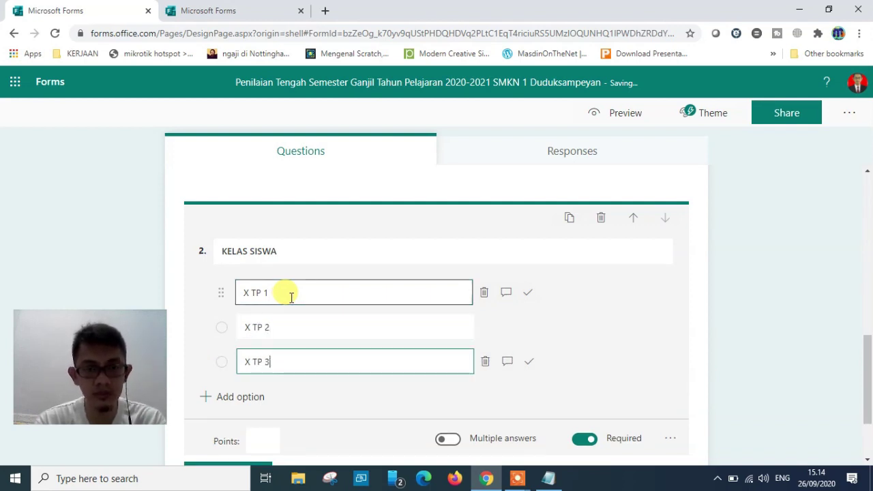
Add the answer options "X TMI 1", "X TMI 2" and "X TMI 3" to the KELAS SISWA question
{"action": "key", "text": "Return"}
{"action": "type", "text": "X TMI "}
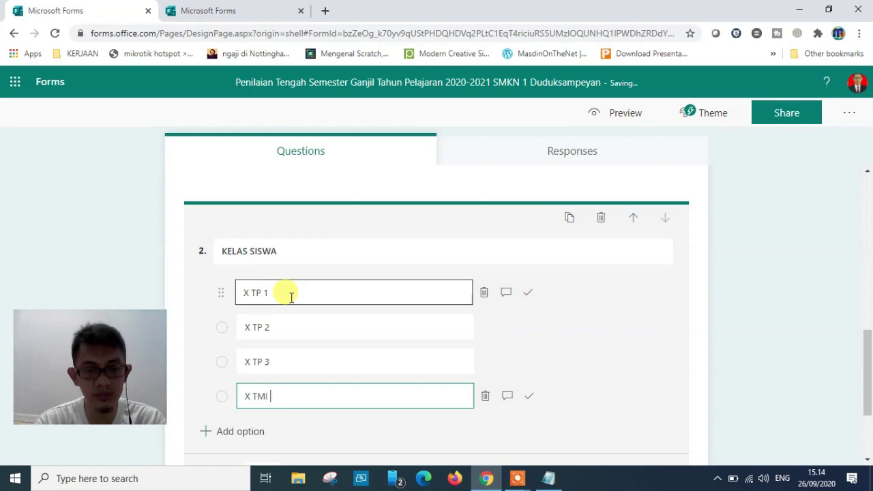
{"action": "type", "text": "1"}
{"action": "key", "text": "Return"}
{"action": "type", "text": "X TMI "}
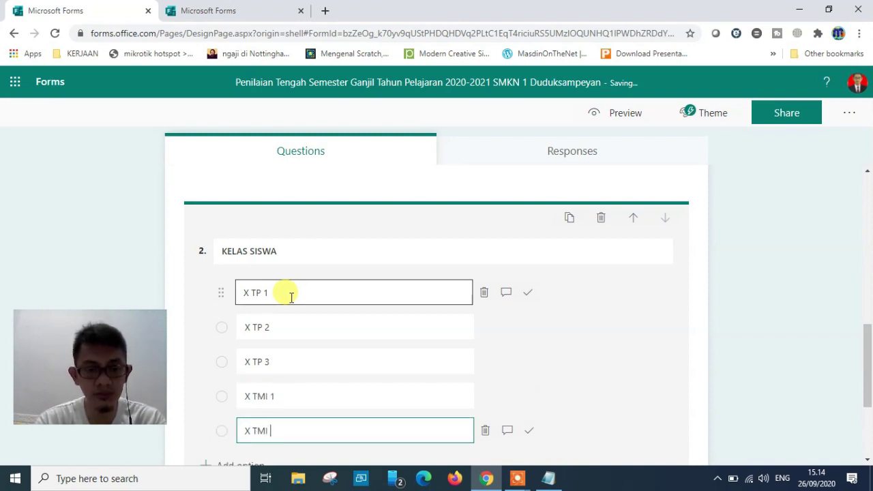
{"action": "type", "text": "2"}
{"action": "key", "text": "Return"}
{"action": "type", "text": "X TMI "}
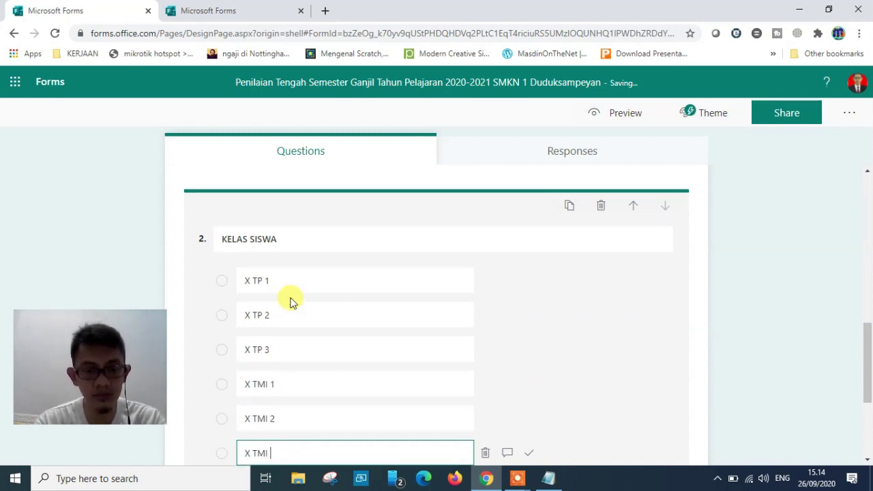
{"action": "type", "text": "3"}
Add the answer options "X AKL 1", "X AKL 2" and "X AKL 3" to the KELAS SISWA question
{"action": "key", "text": "Return"}
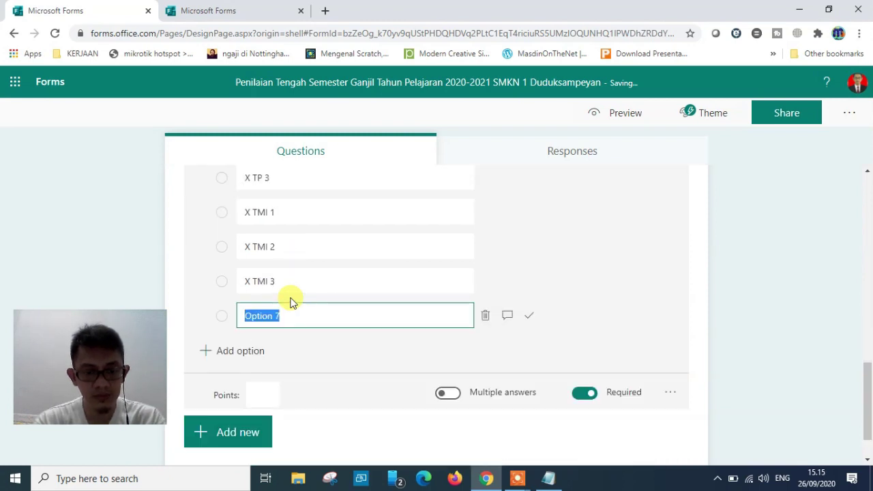
{"action": "type", "text": "X AKL 1"}
{"action": "key", "text": "Return"}
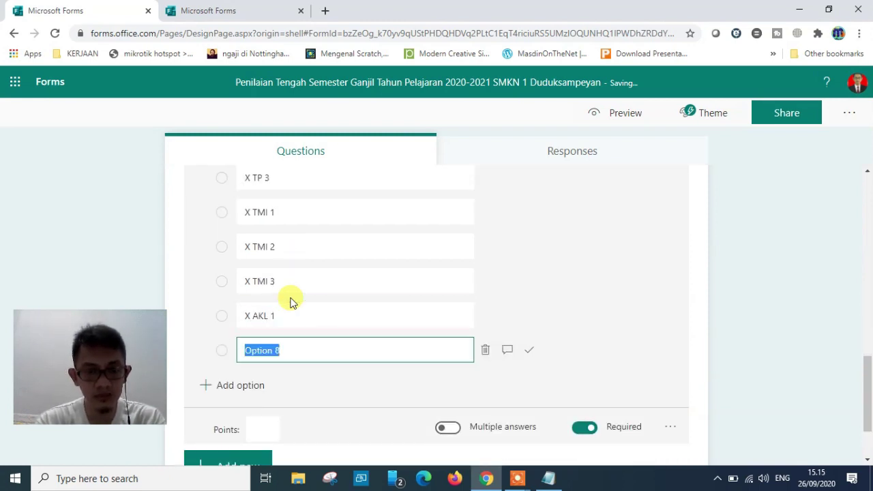
{"action": "type", "text": "X AKL 2"}
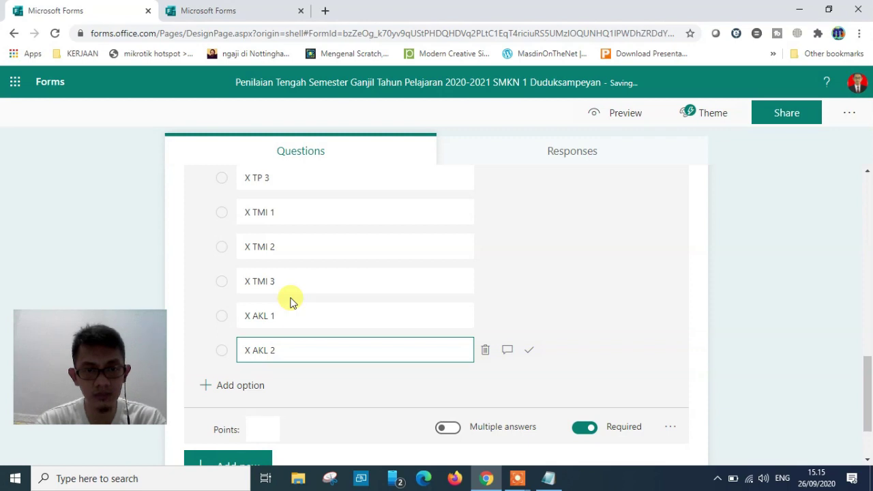
{"action": "key", "text": "Return"}
{"action": "type", "text": "X AKL "}
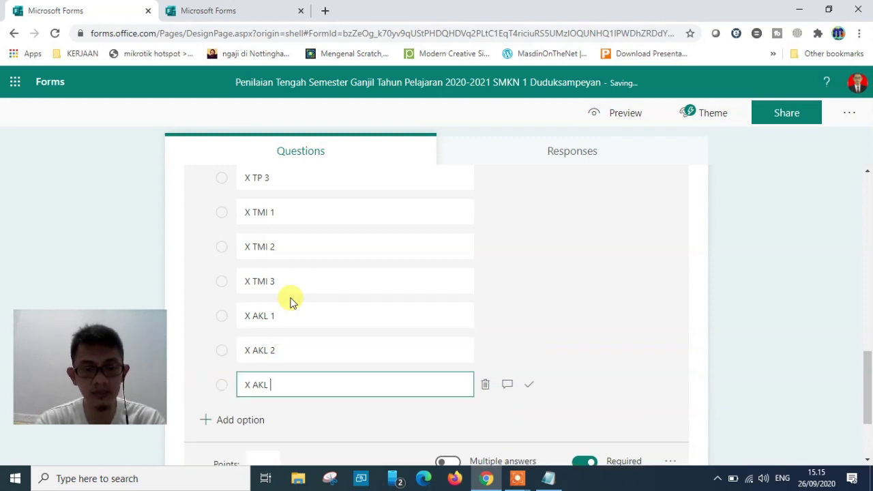
{"action": "type", "text": "3"}
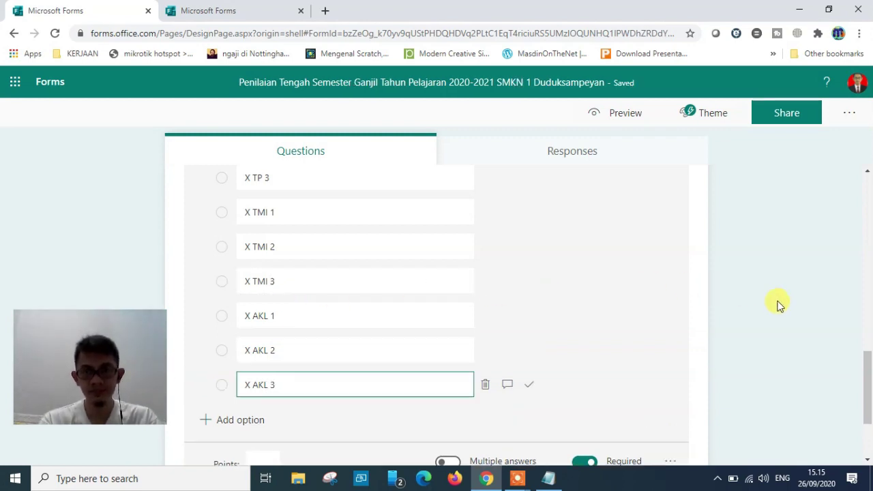
Check how the KELAS SISWA question and its class options are laid out in the form
{"action": "left_click", "coordinate": [778, 304]}
{"action": "left_click", "coordinate": [313, 243]}
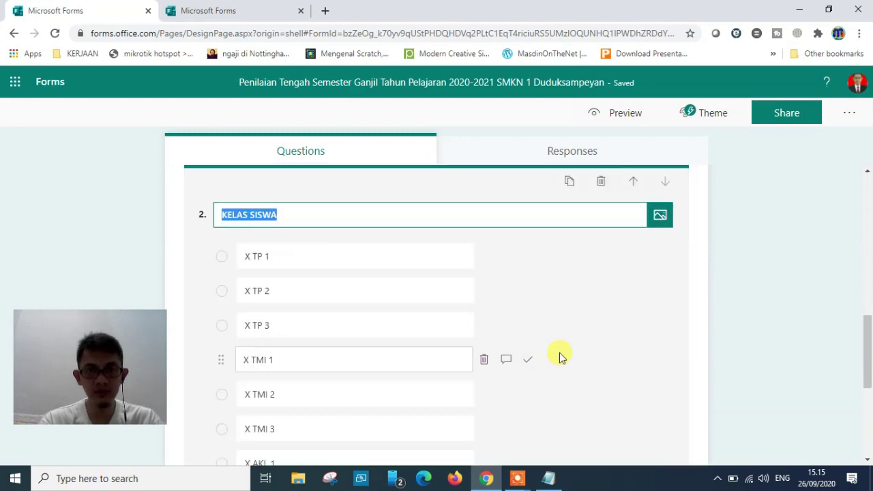
{"action": "left_click", "coordinate": [866, 329]}
{"action": "scroll", "coordinate": [866, 334], "scroll_direction": "up", "scroll_amount": 5}
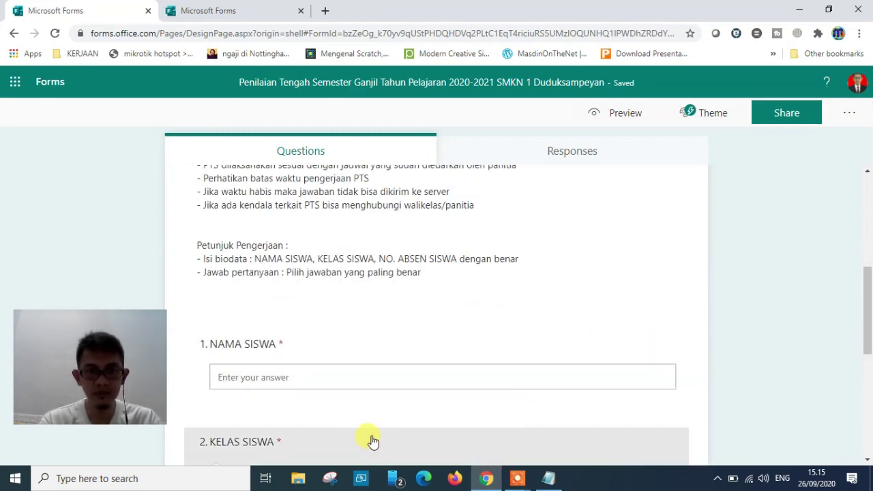
{"action": "left_click", "coordinate": [371, 442]}
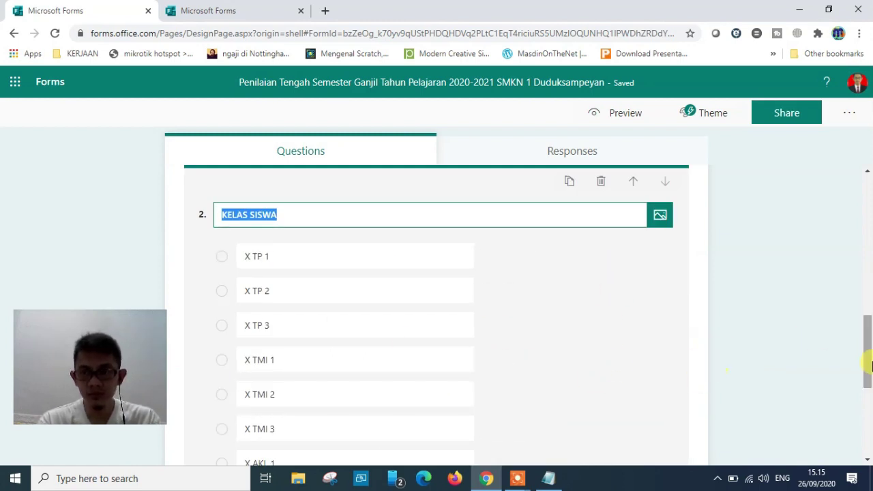
{"action": "left_click_drag", "start_coordinate": [867, 363], "coordinate": [867, 370]}
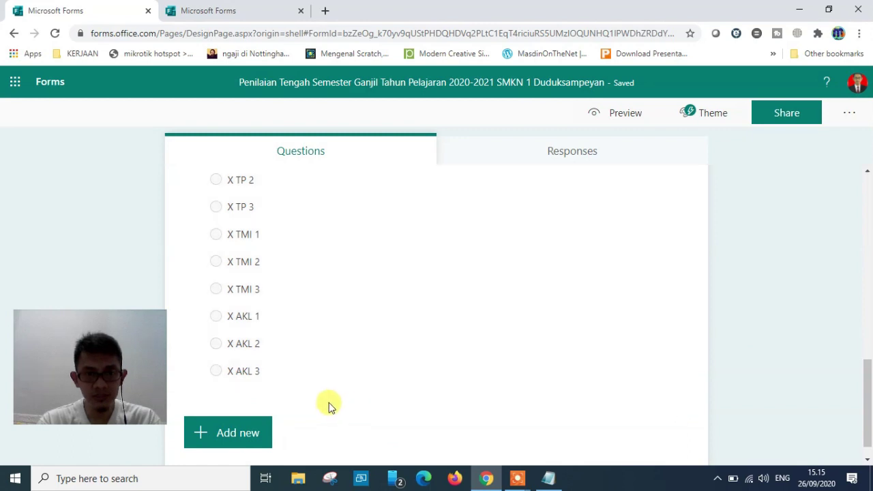
Display the KELAS SISWA answer options as a drop-down list, leaving the question's points blank
{"action": "left_click", "coordinate": [368, 367]}
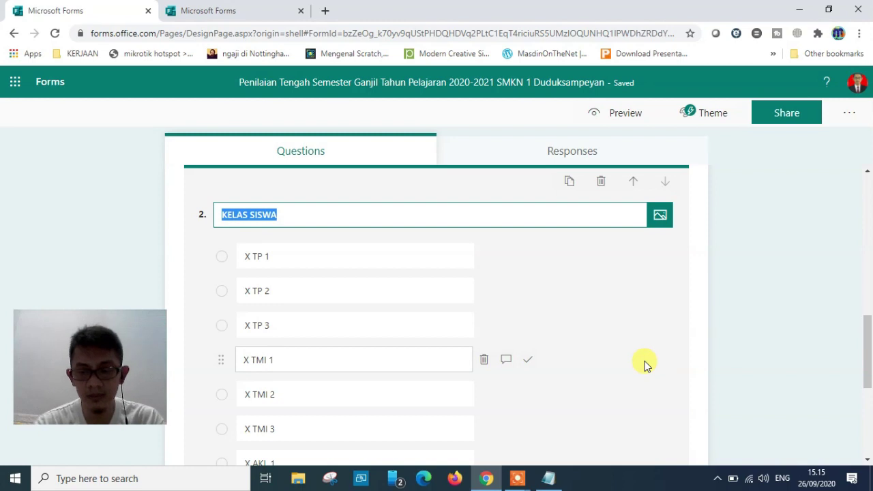
{"action": "key", "text": "ctrl+minus"}
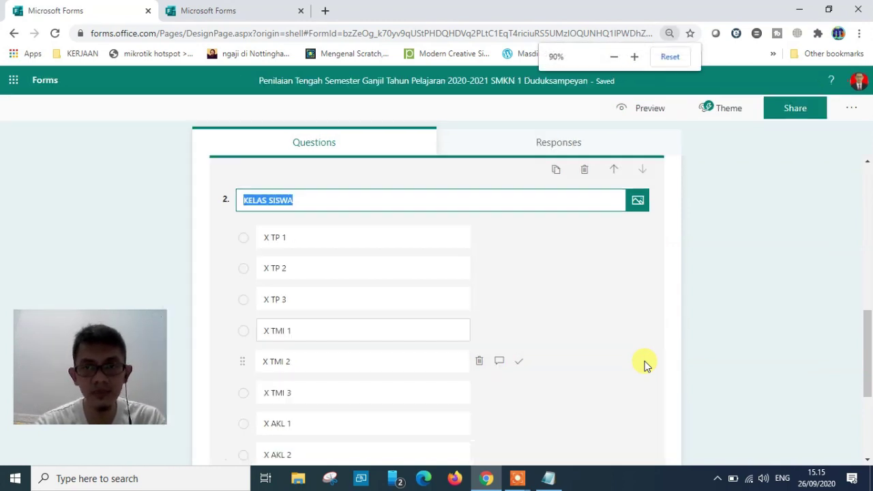
{"action": "key", "text": "ctrl+minus"}
{"action": "key", "text": "ctrl+minus"}
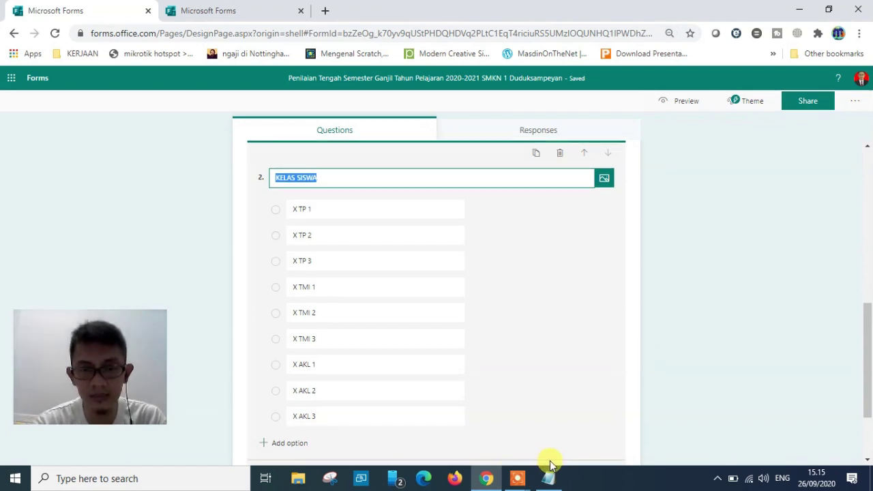
{"action": "key", "text": "ctrl+minus"}
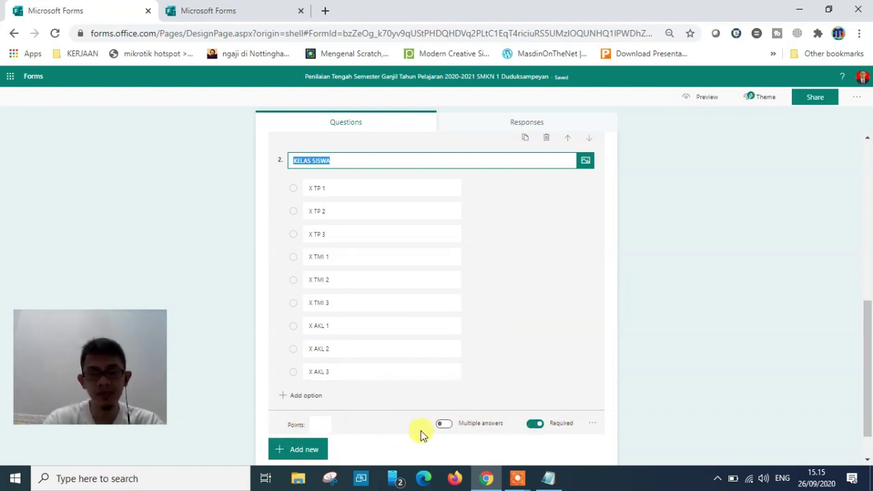
{"action": "left_click", "coordinate": [321, 425]}
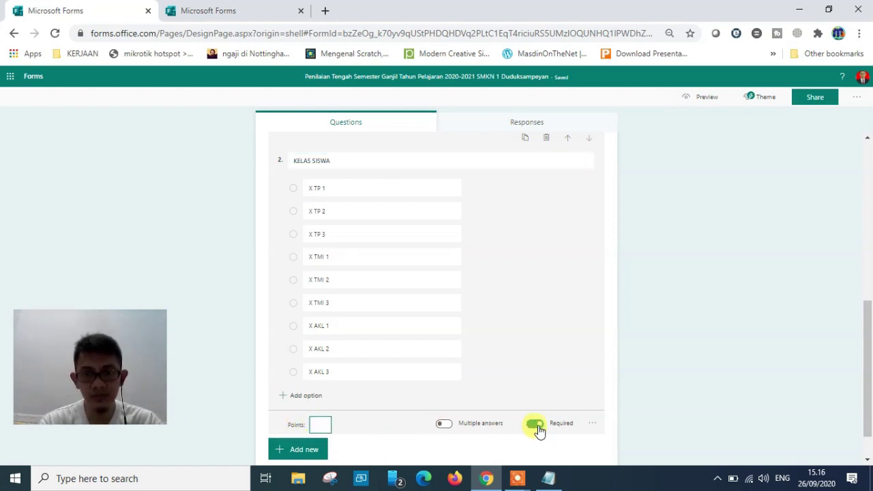
{"action": "left_click", "coordinate": [593, 423]}
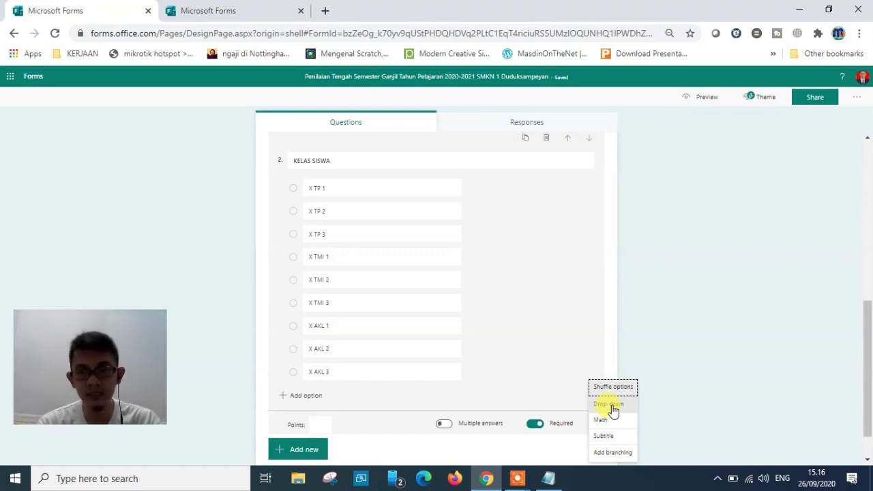
{"action": "left_click", "coordinate": [611, 406]}
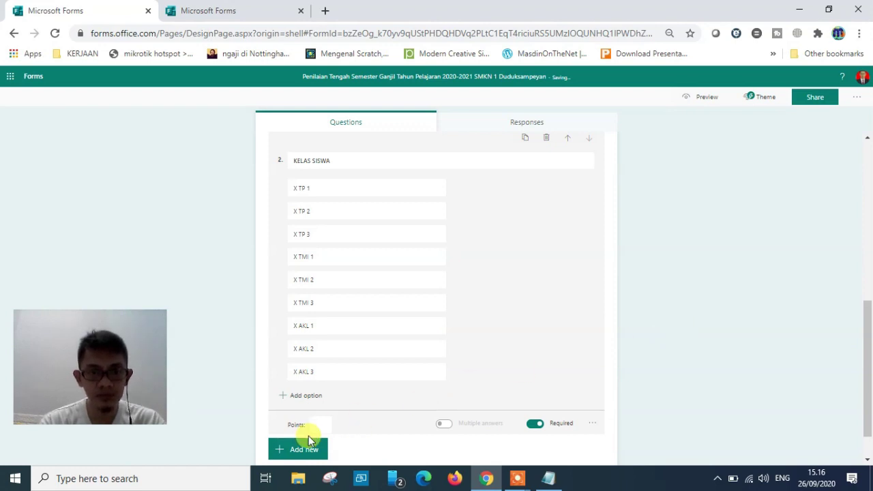
Add a text question titled "NO. ABSEN SISWA" after the KELAS SISWA question
{"action": "left_click", "coordinate": [292, 452]}
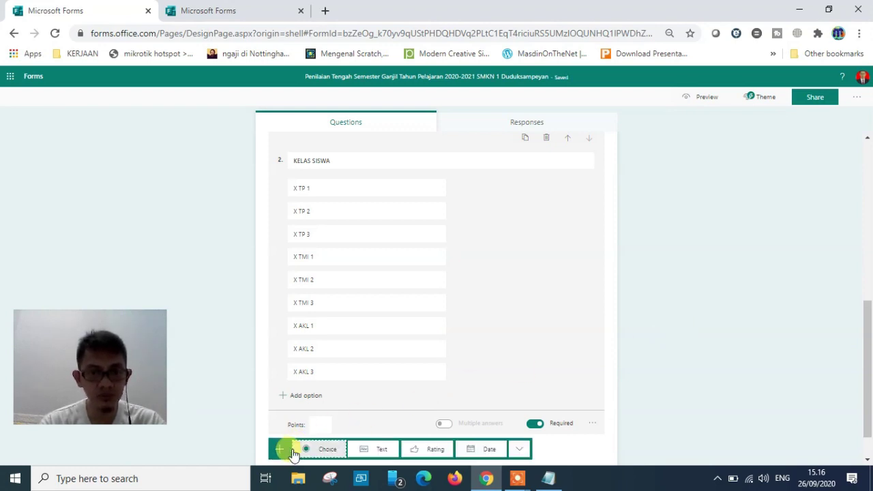
{"action": "left_click", "coordinate": [376, 450]}
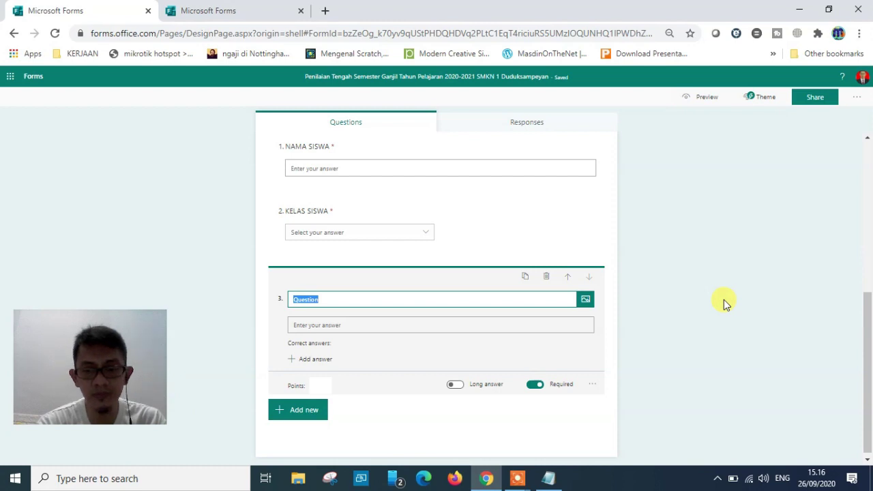
{"action": "key", "text": "ctrl+plus"}
{"action": "key", "text": "ctrl+plus"}
{"action": "key", "text": "ctrl+plus"}
{"action": "key", "text": "ctrl+plus"}
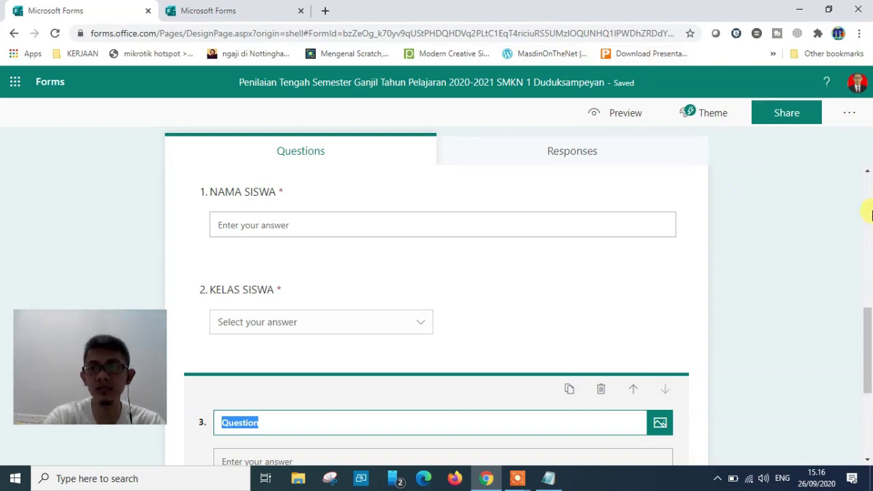
{"action": "left_click", "coordinate": [865, 333]}
{"action": "scroll", "coordinate": [867, 341], "scroll_direction": "up", "scroll_amount": 4}
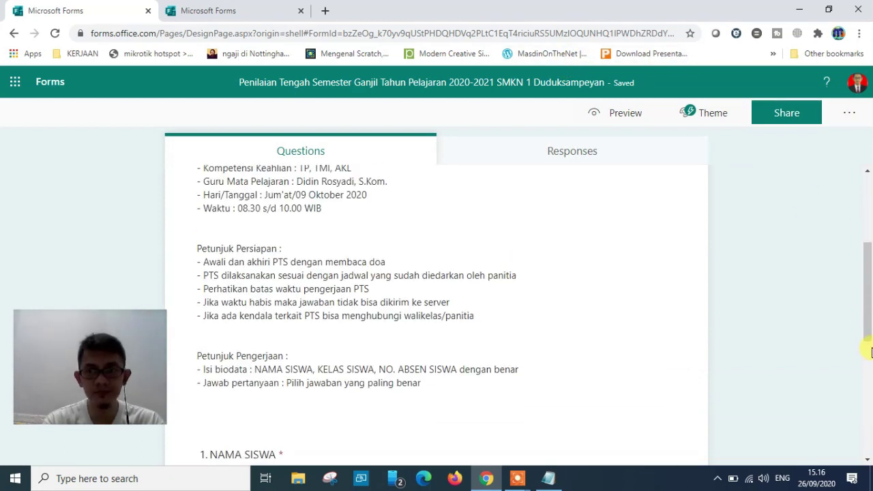
{"action": "left_click_drag", "start_coordinate": [870, 351], "coordinate": [869, 428]}
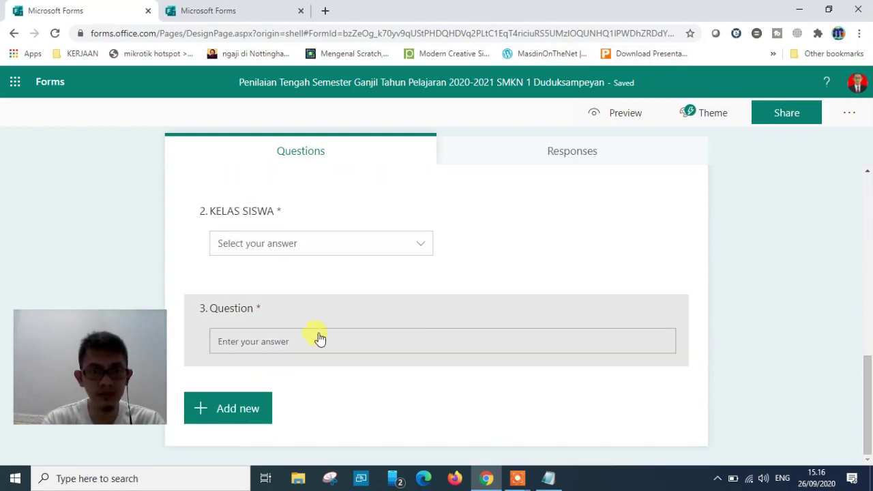
{"action": "left_click", "coordinate": [297, 320]}
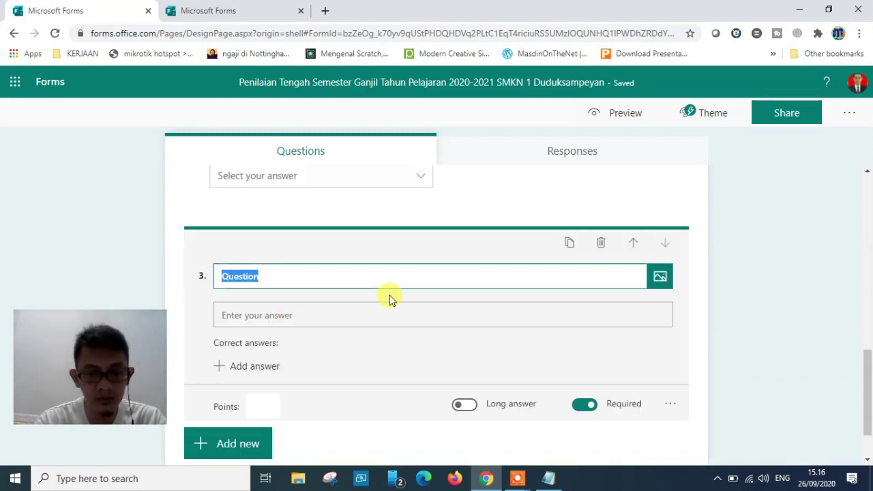
{"action": "type", "text": "NO. A"}
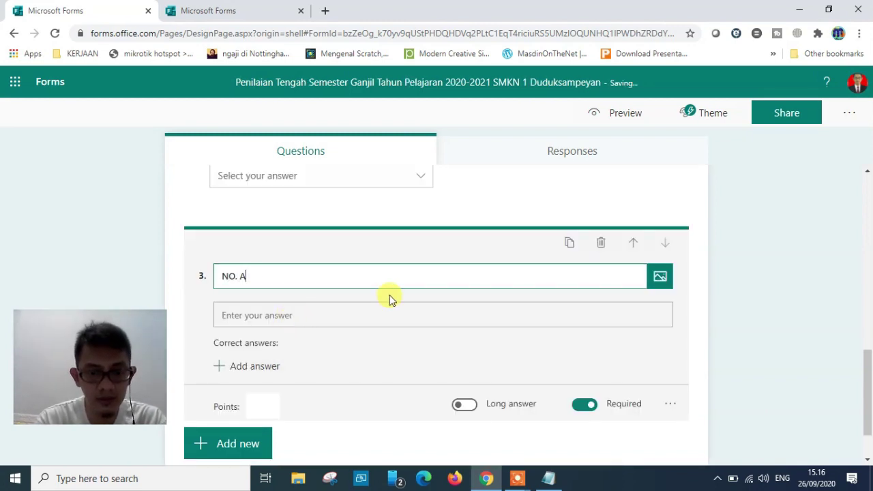
{"action": "type", "text": "BSES"}
{"action": "type", "text": "N"}
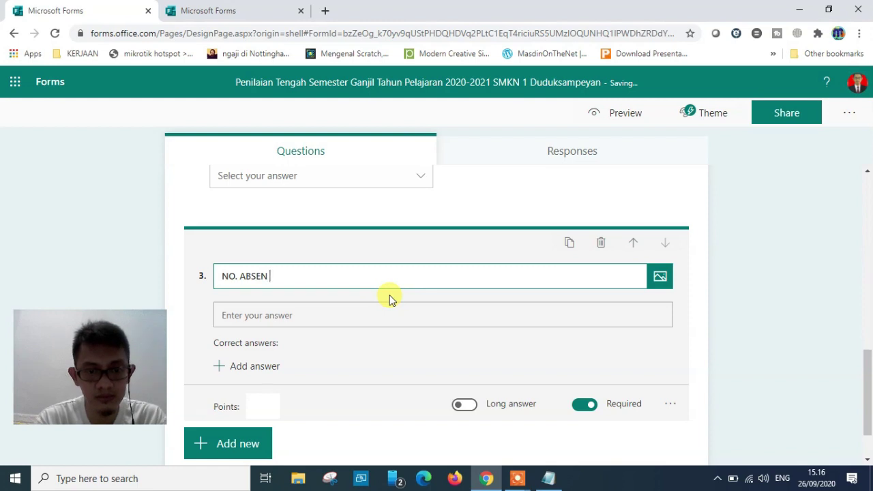
{"action": "type", "text": " SISWA"}
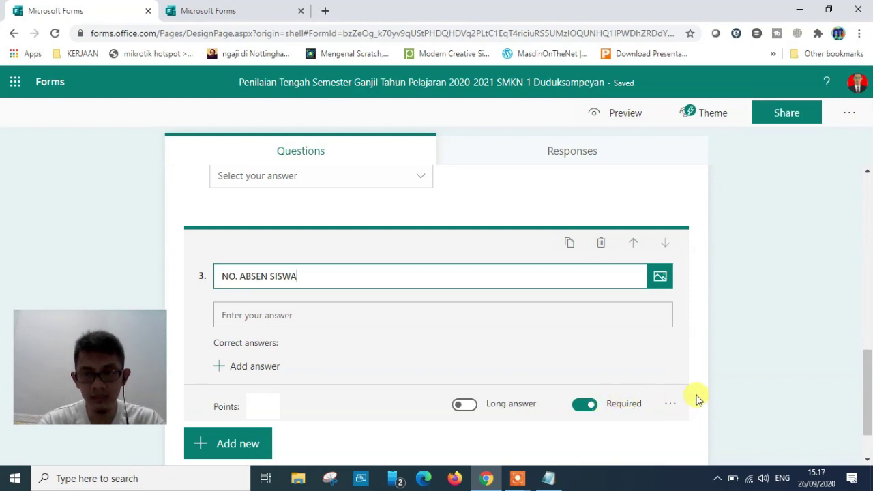
Restrict the answer to the NO. ABSEN SISWA question to the Number type
{"action": "left_click", "coordinate": [671, 405]}
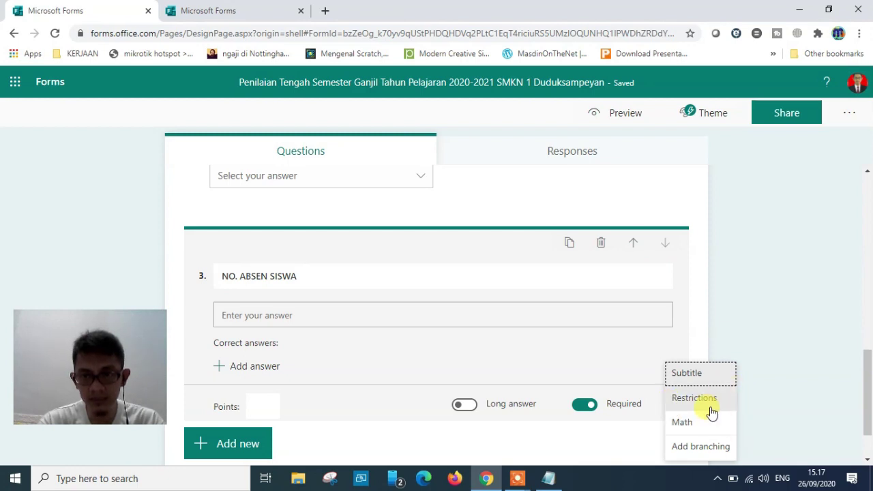
{"action": "left_click", "coordinate": [693, 398]}
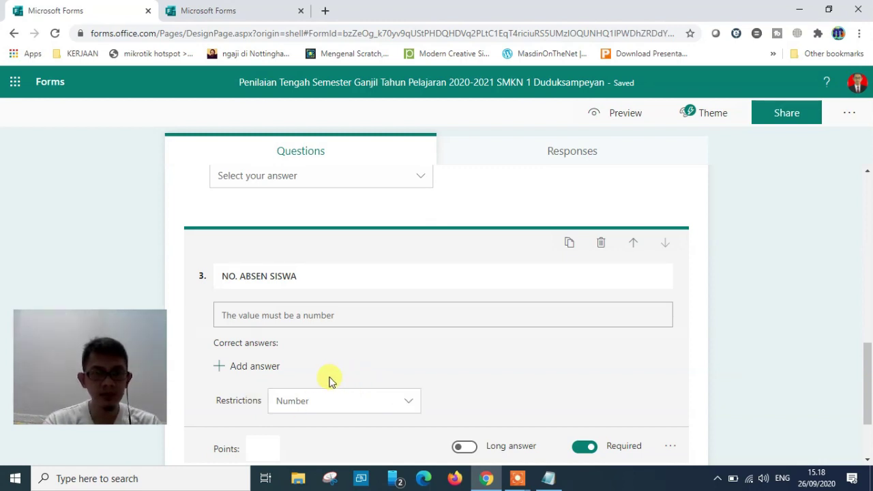
{"action": "left_click", "coordinate": [407, 404]}
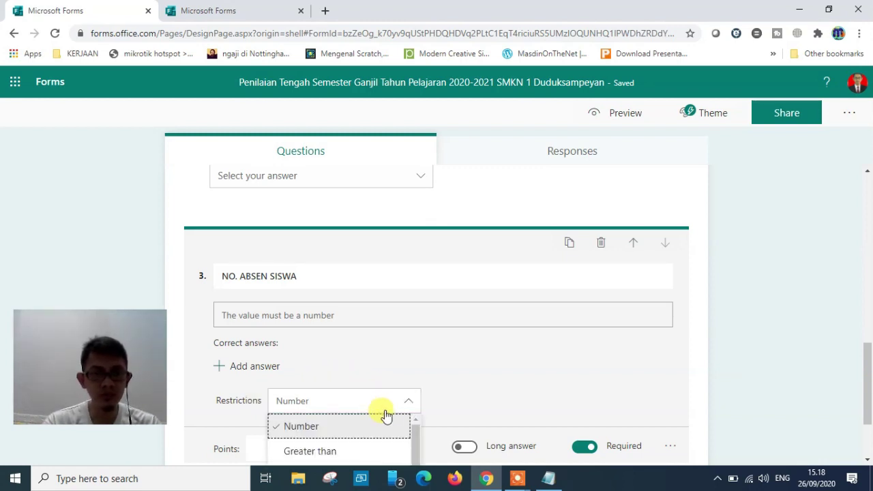
{"action": "left_click", "coordinate": [313, 425]}
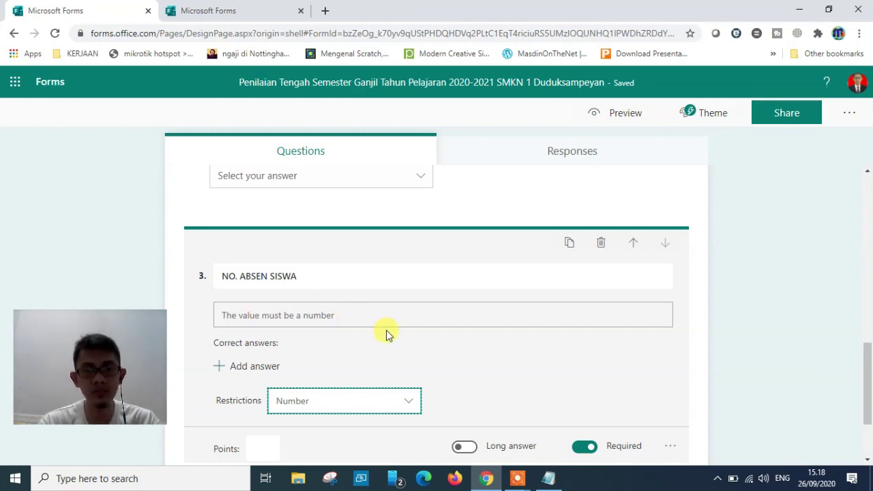
{"action": "left_click", "coordinate": [769, 366]}
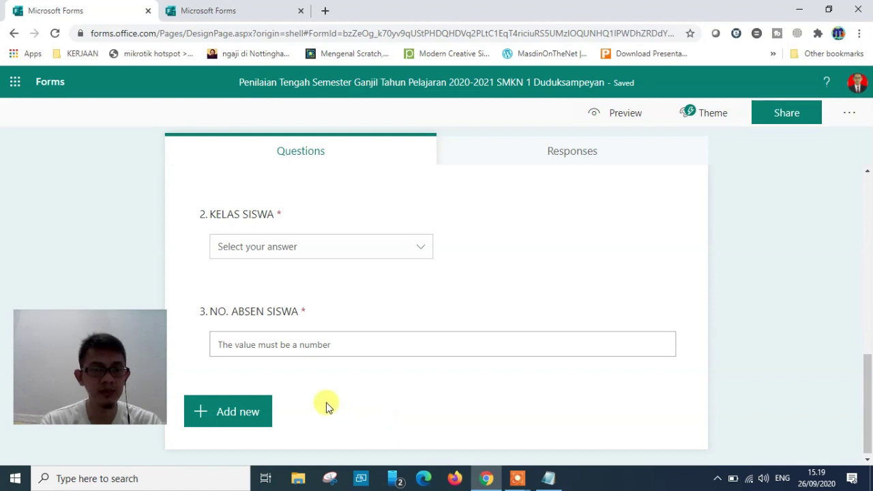
Add a choice question with the text "Contoh aplikasi pengolah kata adalah..." after NO. ABSEN SISWA
{"action": "left_click", "coordinate": [228, 412]}
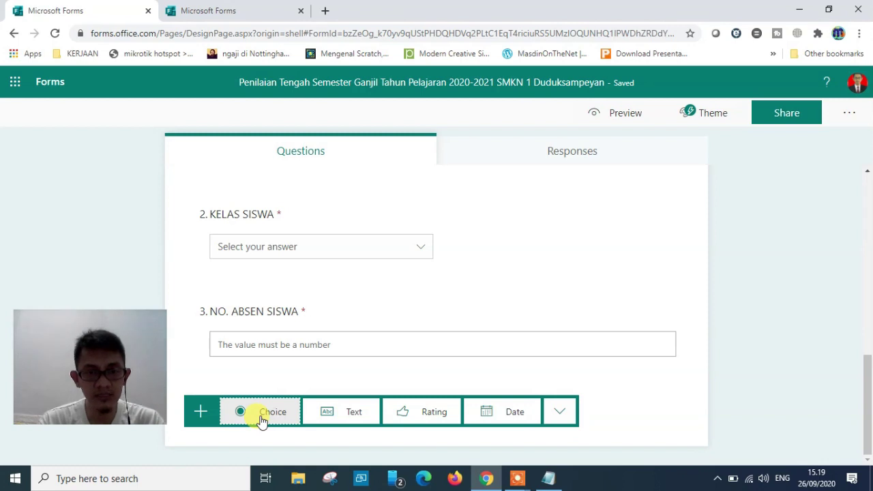
{"action": "left_click", "coordinate": [261, 414]}
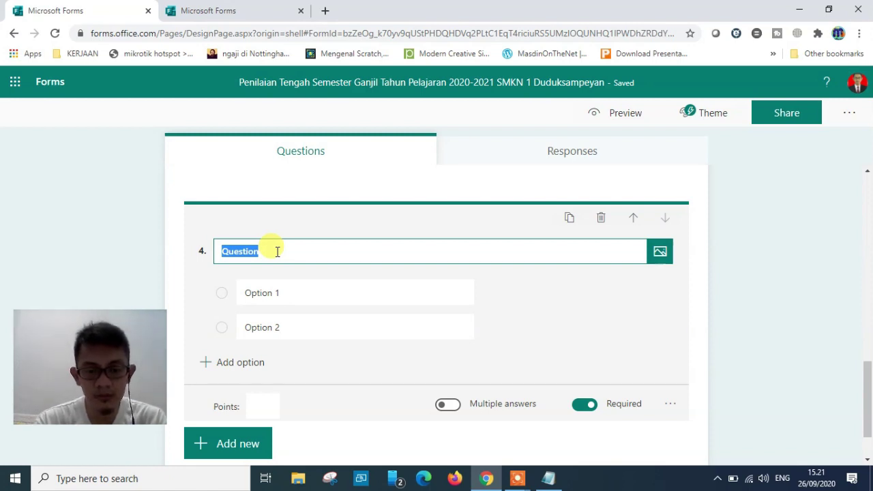
{"action": "type", "text": "Contoh aplikasi pengolah kata adalah..."}
Enter the answer options "Ms. Excel", "Ms. Word", "Ms. Access", "Ms. Powerpoint" and "Ms. Publisher" for the word-processing question
{"action": "left_click", "coordinate": [277, 292]}
{"action": "type", "text": "Ms. Ex"}
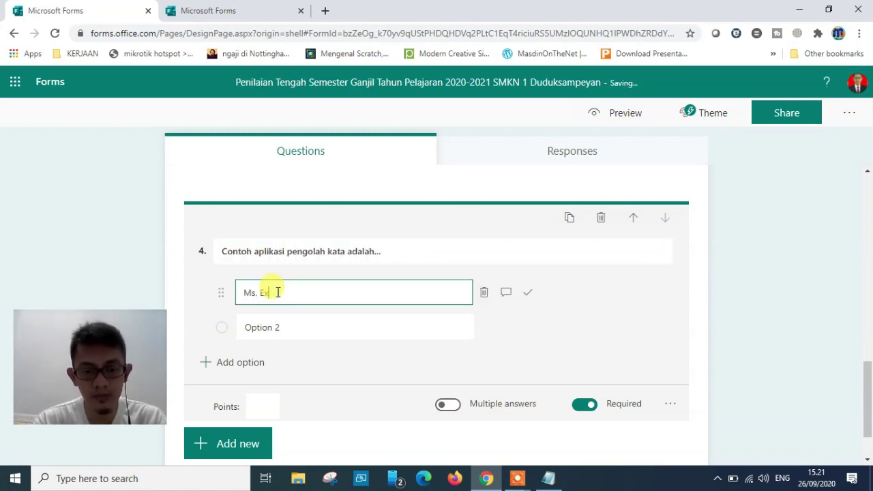
{"action": "type", "text": "cel"}
{"action": "key", "text": "Return"}
{"action": "type", "text": "Ms. Word"}
{"action": "key", "text": "Return"}
{"action": "type", "text": "Ms. Access"}
{"action": "key", "text": "Return"}
{"action": "type", "text": "Ms. Powerpoint"}
{"action": "key", "text": "Return"}
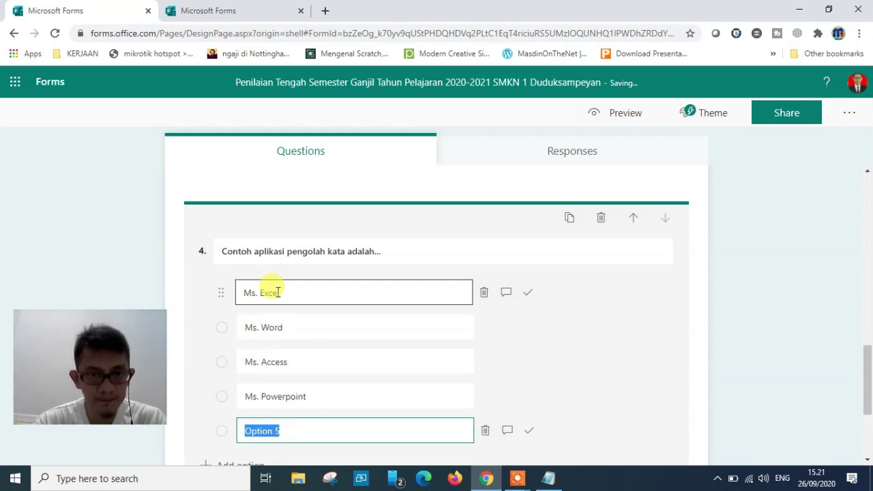
{"action": "type", "text": "Ms. Publisher"}
{"action": "left_click", "coordinate": [749, 311]}
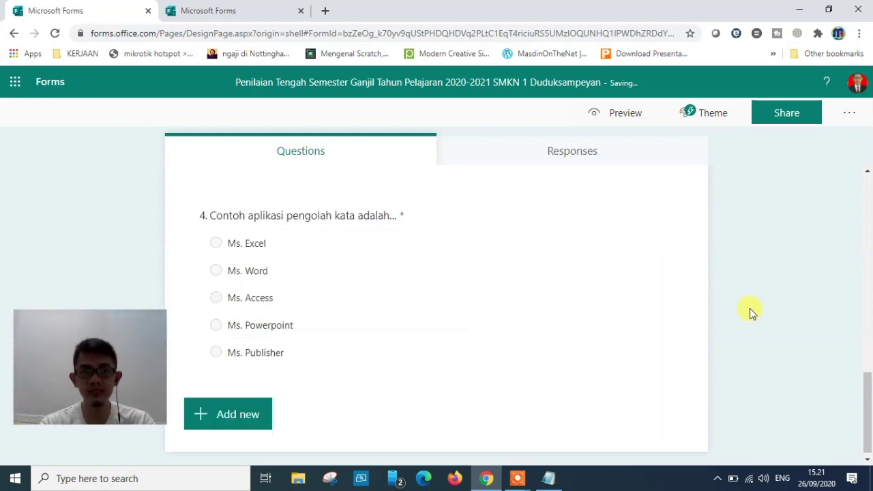
{"action": "left_click_drag", "start_coordinate": [867, 384], "coordinate": [869, 391]}
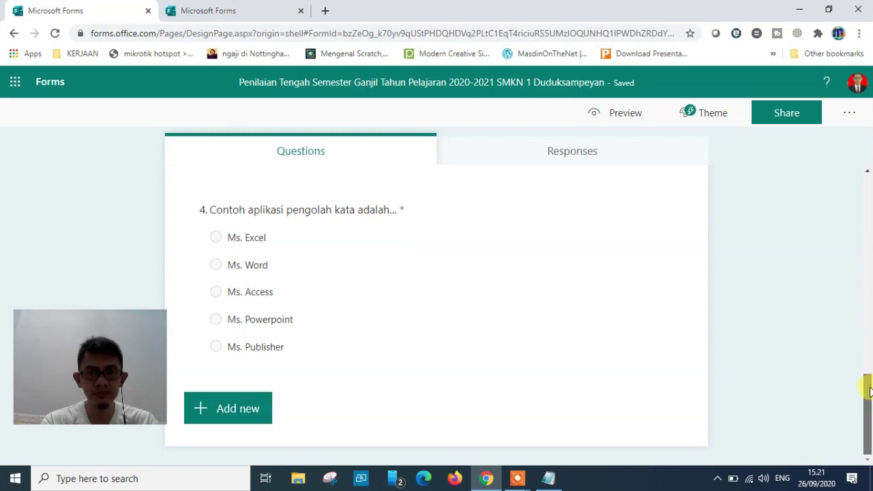
Set the points of the "Contoh aplikasi pengolah kata adalah..." question to 4
{"action": "left_click", "coordinate": [345, 283]}
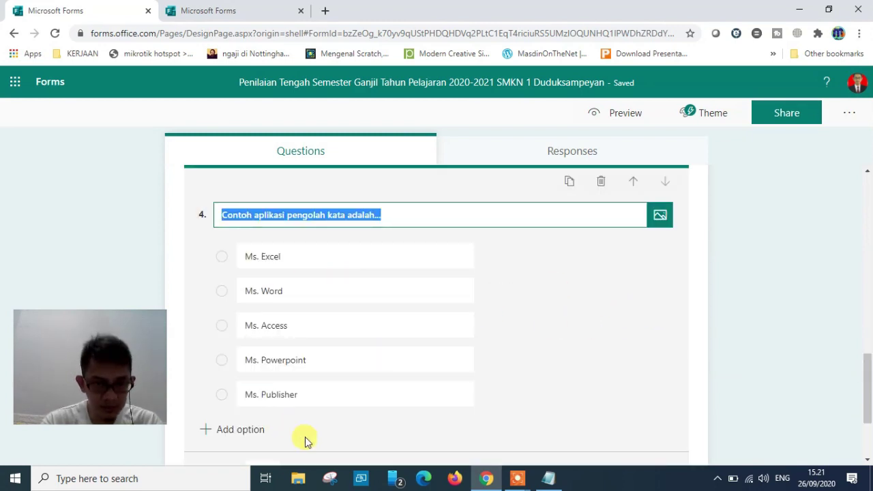
{"action": "key", "text": "ctrl+minus"}
{"action": "left_click", "coordinate": [273, 430]}
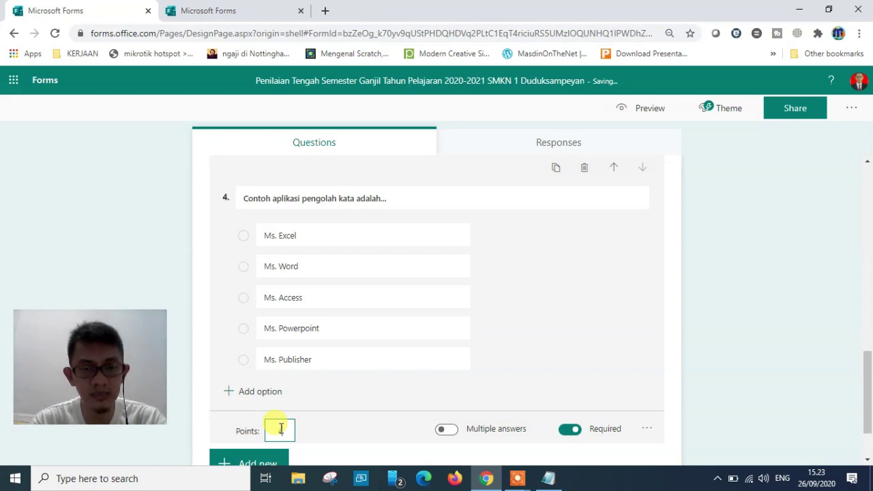
{"action": "type", "text": "4"}
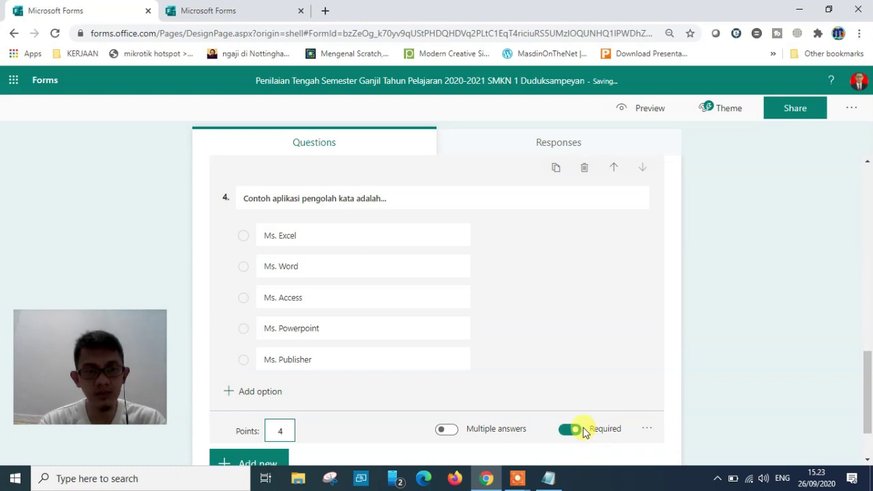
Turn on Shuffle options for the word-processing question's answers and check that the setting is active
{"action": "left_click", "coordinate": [645, 432]}
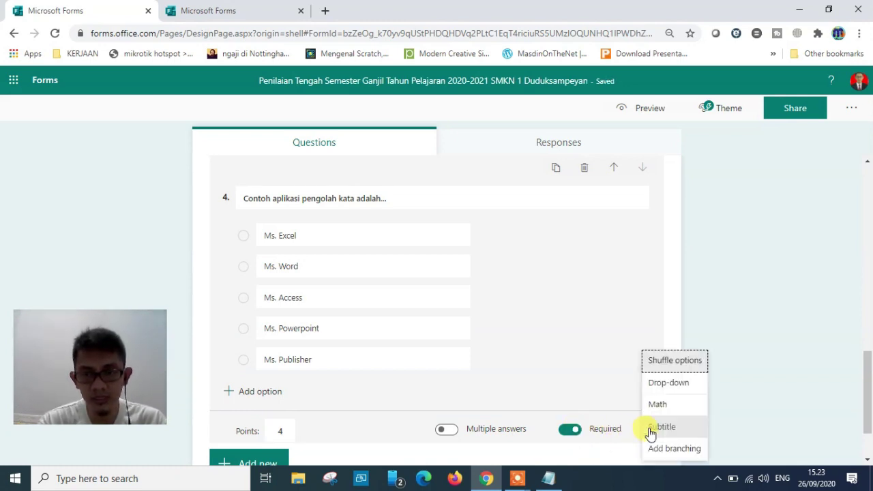
{"action": "left_click", "coordinate": [670, 361]}
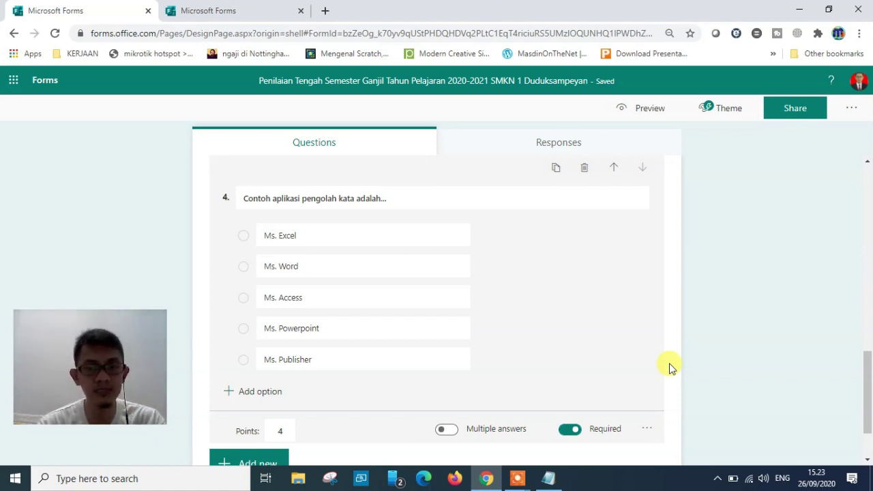
{"action": "left_click", "coordinate": [645, 431]}
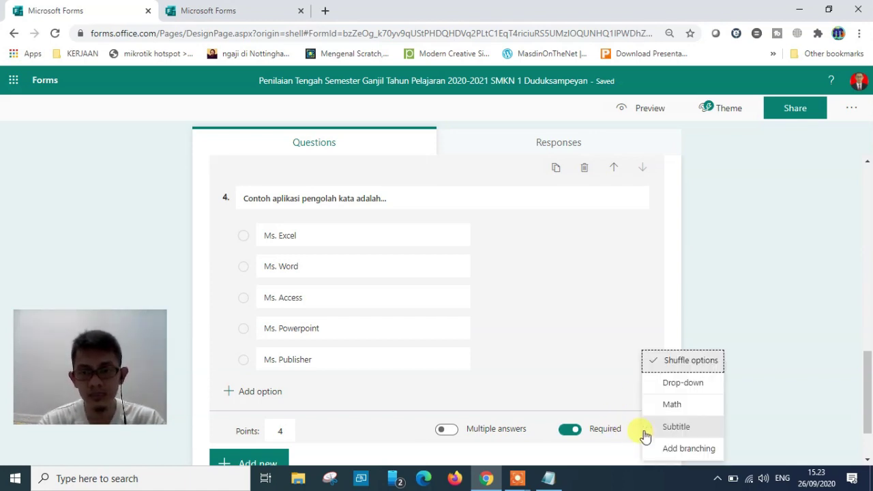
{"action": "left_click", "coordinate": [771, 287]}
Mark "Ms. Word" as the correct answer of the word-processing question
{"action": "left_click", "coordinate": [344, 288]}
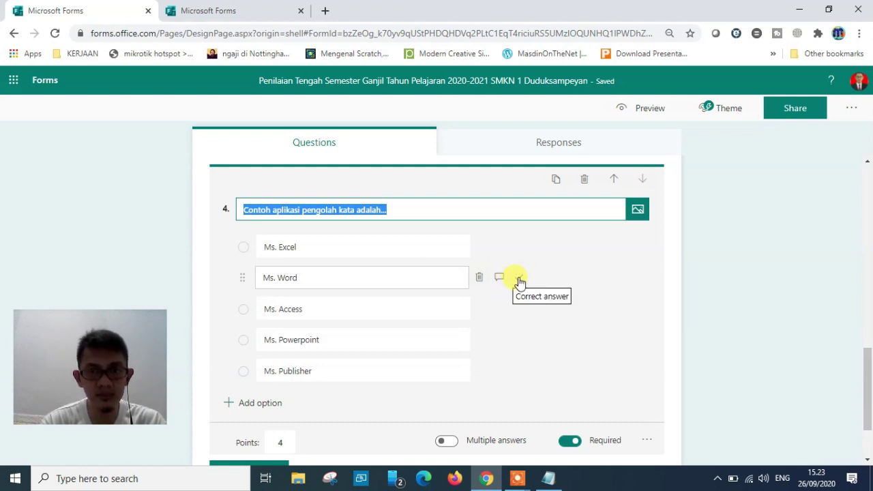
{"action": "left_click", "coordinate": [520, 281]}
{"action": "left_click", "coordinate": [769, 315]}
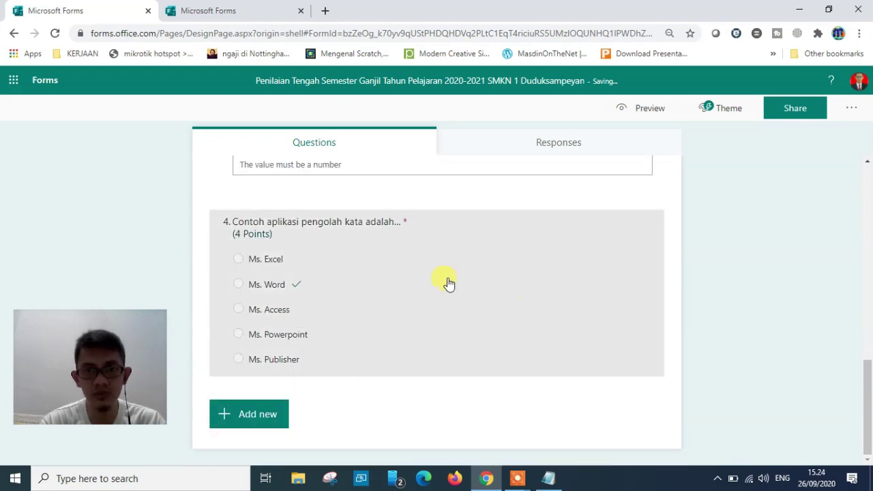
{"action": "left_click", "coordinate": [339, 279]}
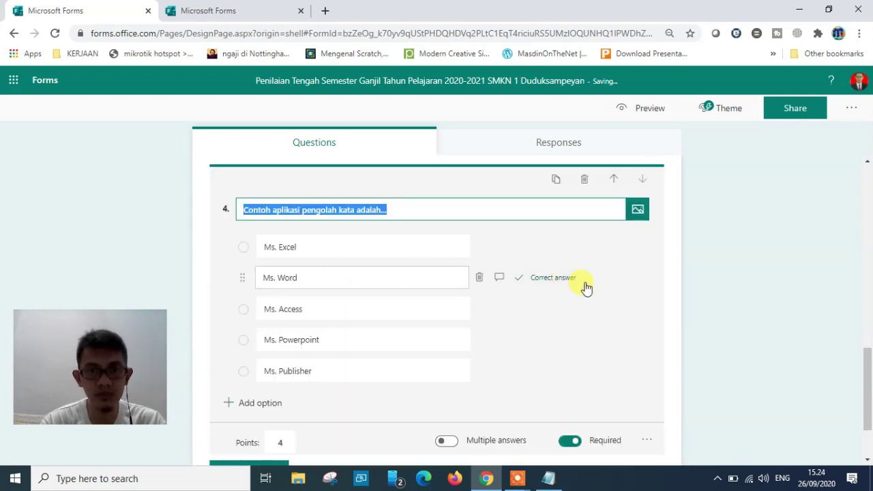
{"action": "left_click", "coordinate": [729, 307]}
Check which media types can be inserted into question 4, and return to the form's heading without adding any
{"action": "left_click", "coordinate": [411, 228]}
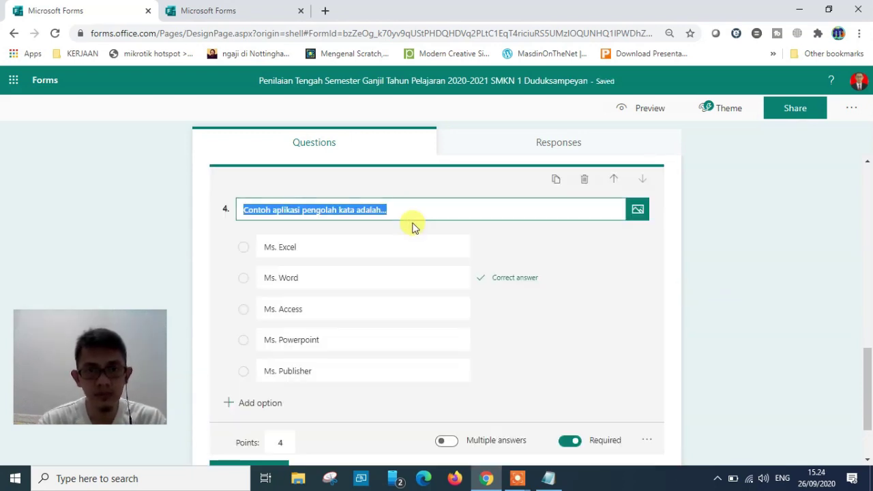
{"action": "left_click", "coordinate": [374, 239]}
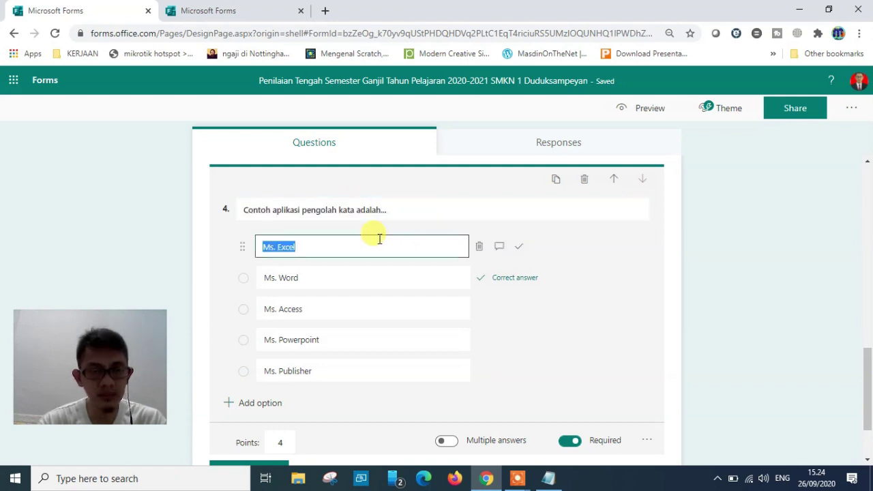
{"action": "left_click", "coordinate": [436, 201]}
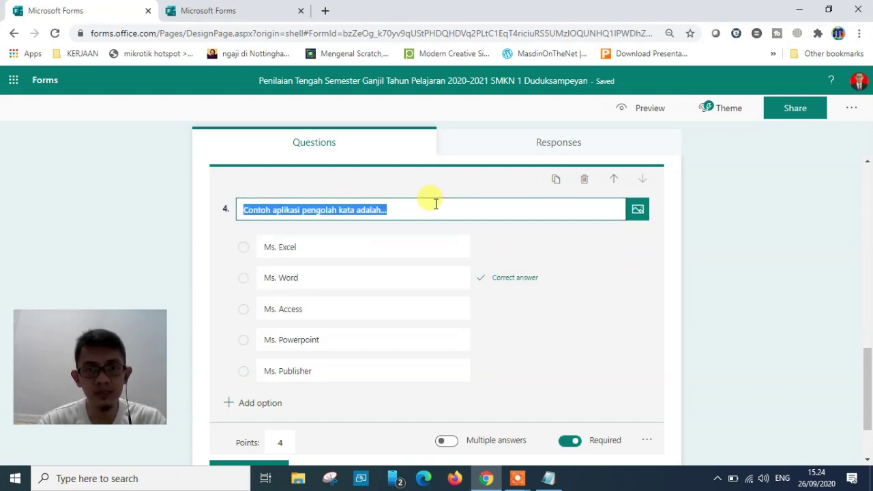
{"action": "left_click", "coordinate": [637, 213]}
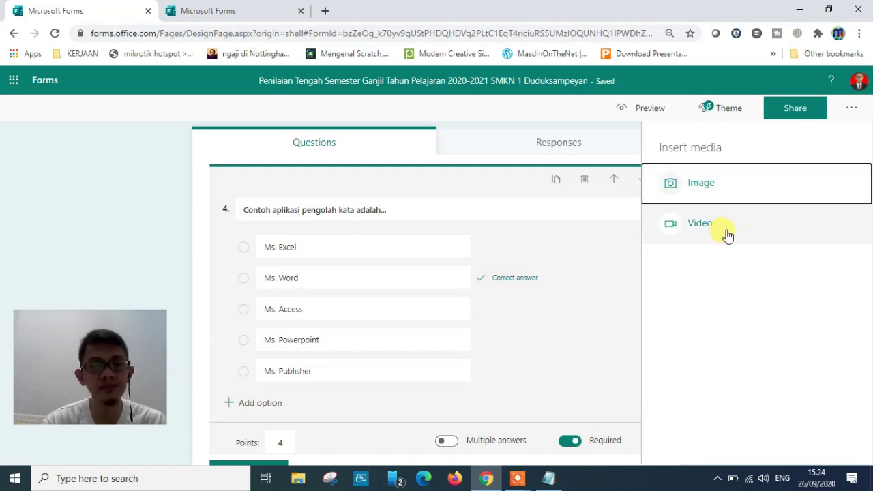
{"action": "left_click", "coordinate": [149, 234]}
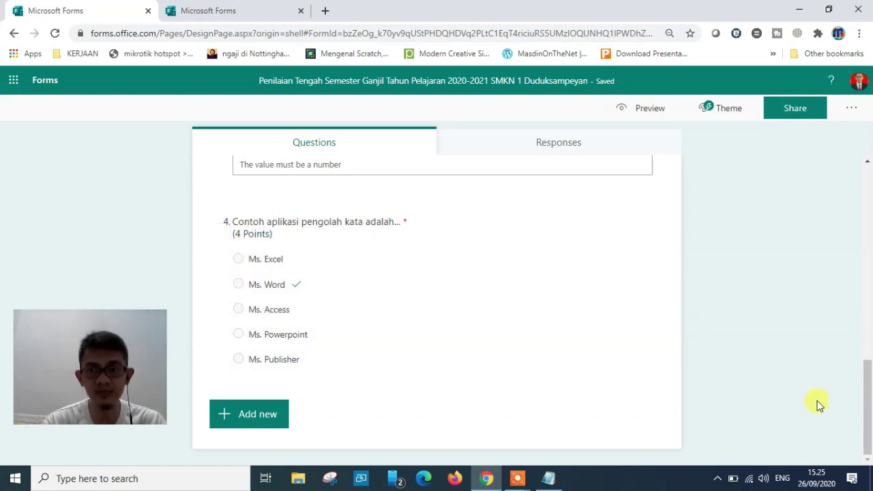
{"action": "left_click_drag", "start_coordinate": [867, 420], "coordinate": [866, 224]}
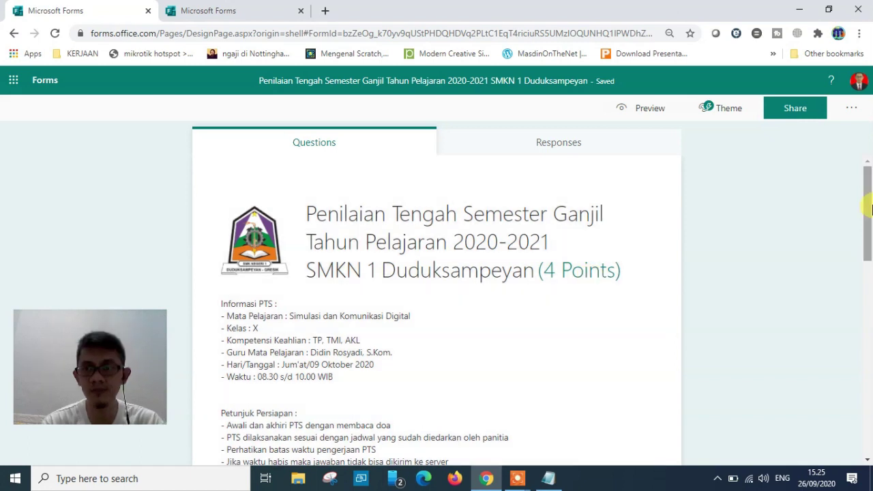
Add a Choice question after the word-processing question and turn on its Math option
{"action": "left_click_drag", "start_coordinate": [868, 208], "coordinate": [865, 401]}
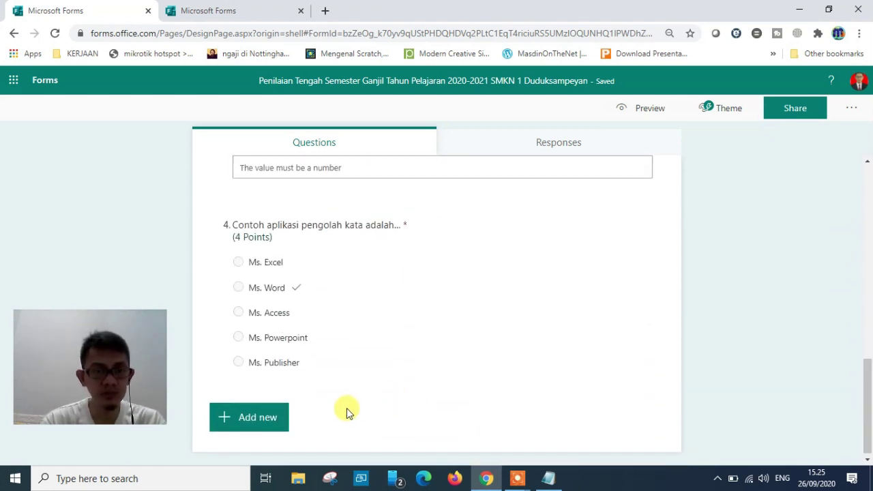
{"action": "left_click", "coordinate": [239, 421]}
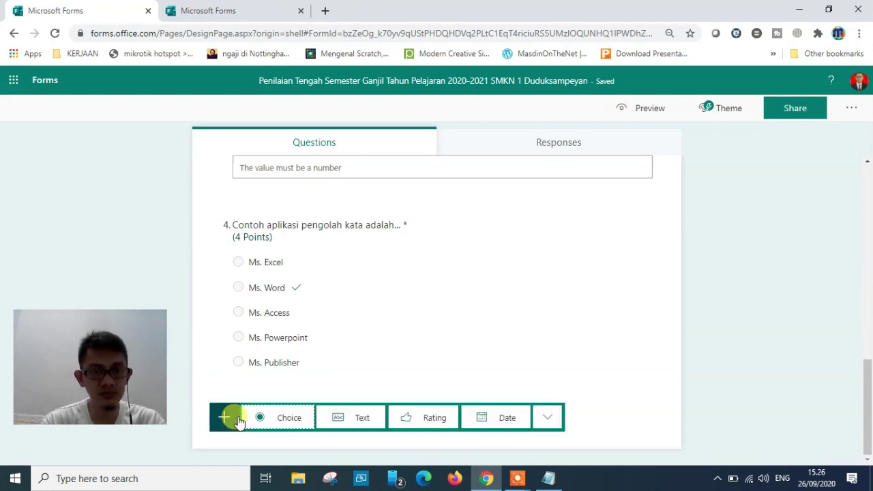
{"action": "left_click", "coordinate": [275, 421]}
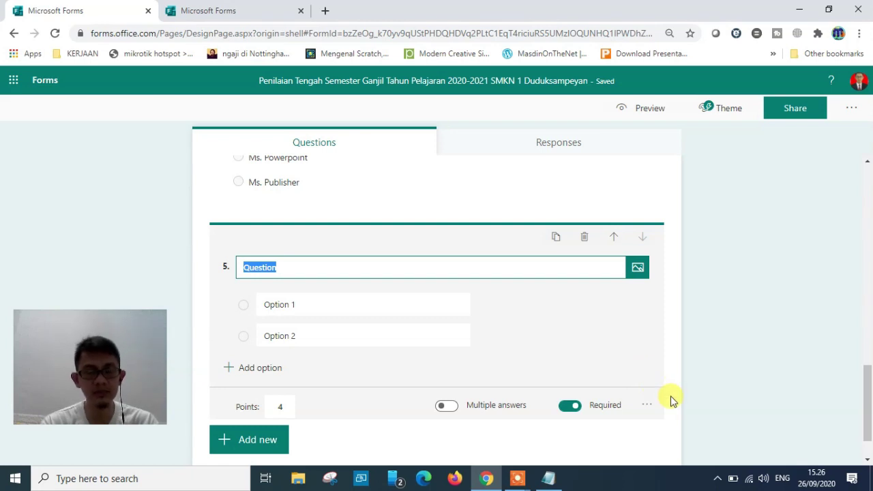
{"action": "left_click", "coordinate": [648, 406]}
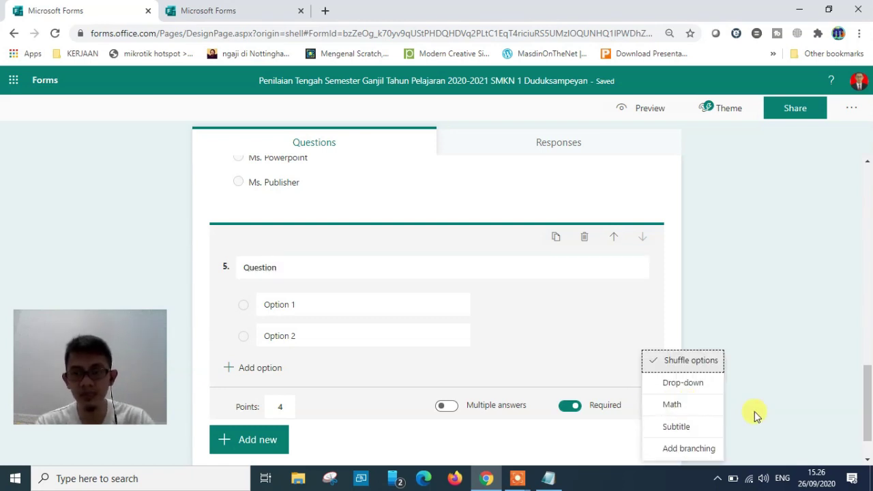
{"action": "left_click", "coordinate": [693, 407]}
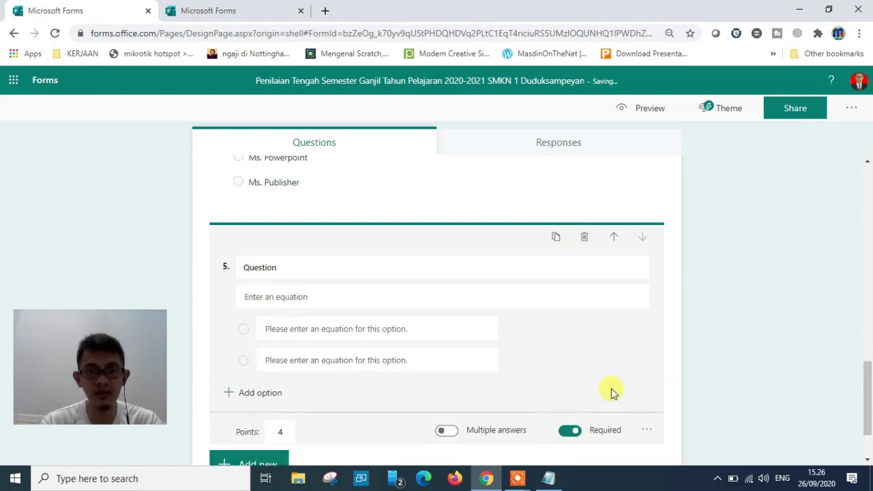
Examine the math symbol keypads offered for question 5's equation field and its two answer options, without entering anything
{"action": "left_click", "coordinate": [313, 293]}
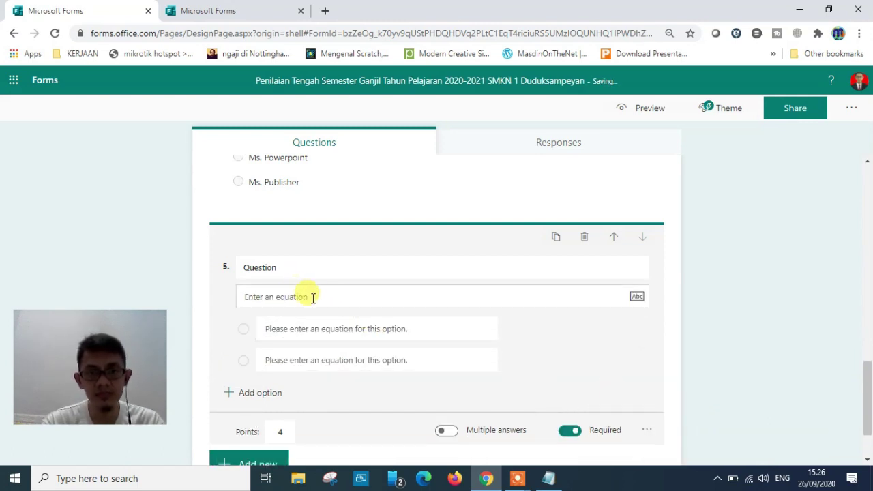
{"action": "left_click", "coordinate": [305, 298]}
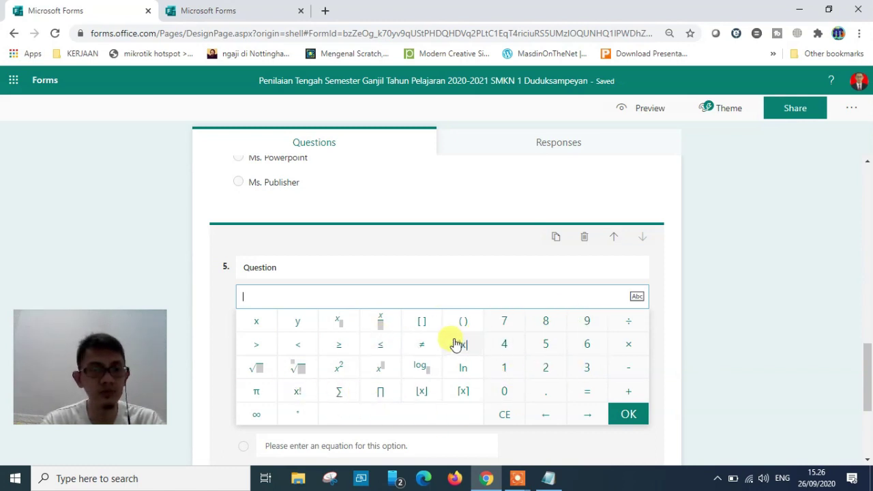
{"action": "left_click", "coordinate": [728, 348]}
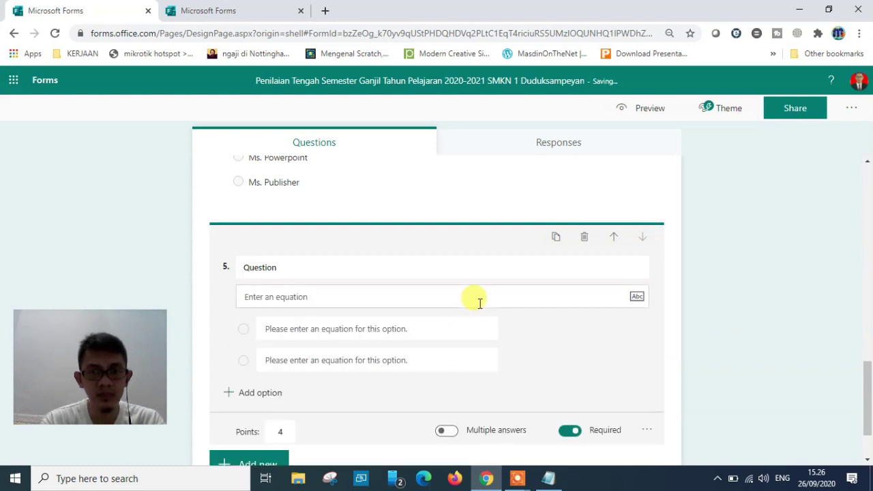
{"action": "left_click", "coordinate": [384, 326]}
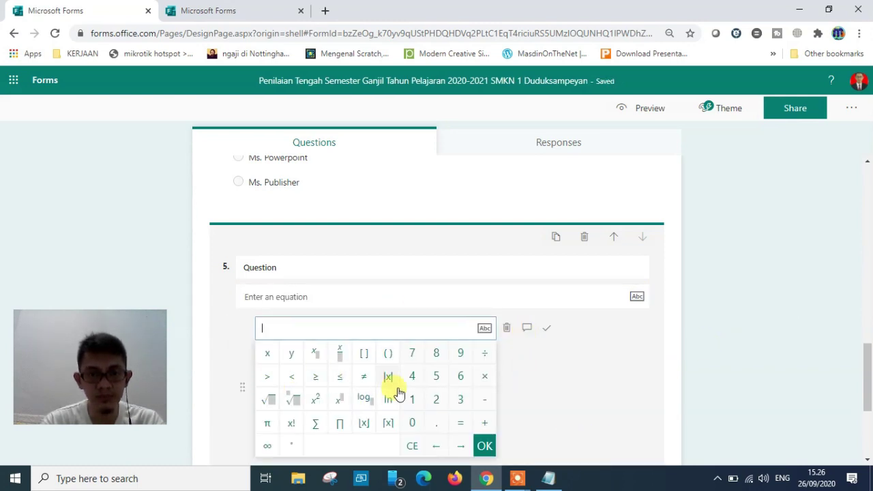
{"action": "left_click", "coordinate": [715, 360]}
{"action": "left_click", "coordinate": [415, 361]}
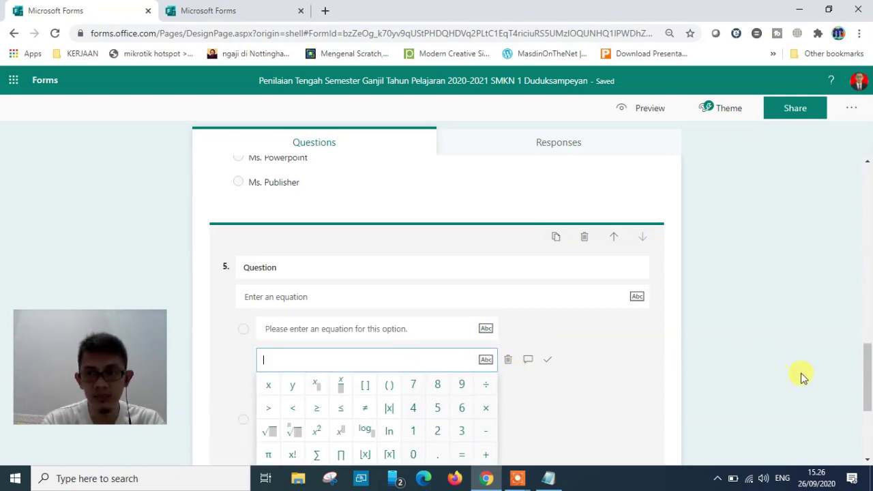
{"action": "left_click_drag", "start_coordinate": [868, 364], "coordinate": [868, 391]}
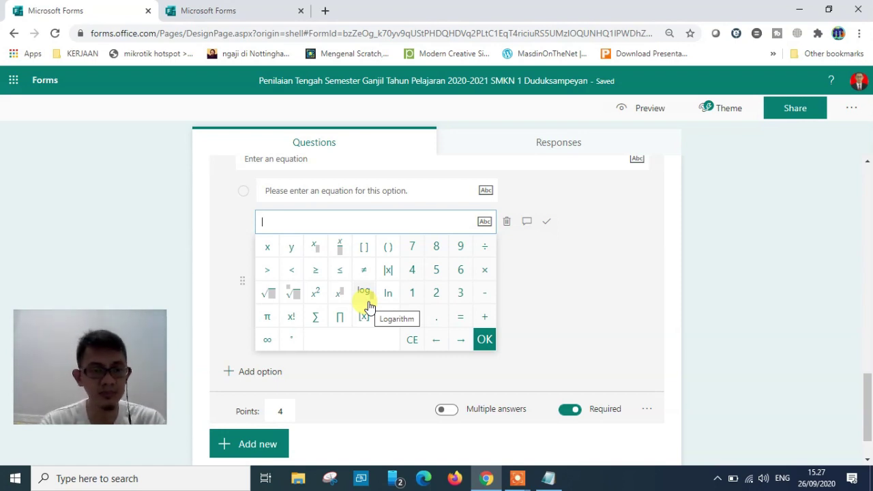
{"action": "left_click", "coordinate": [750, 276]}
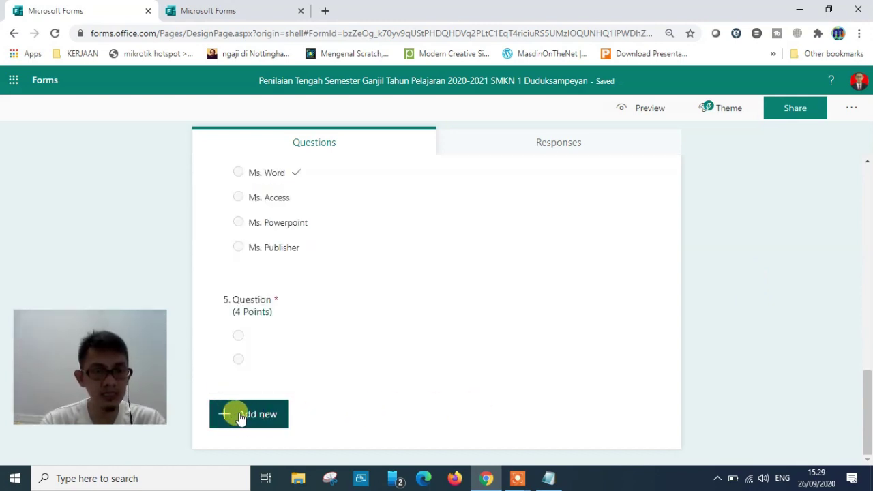
Add another Choice question after question 5 and enter "bla bla bla" as its question text
{"action": "left_click", "coordinate": [242, 417]}
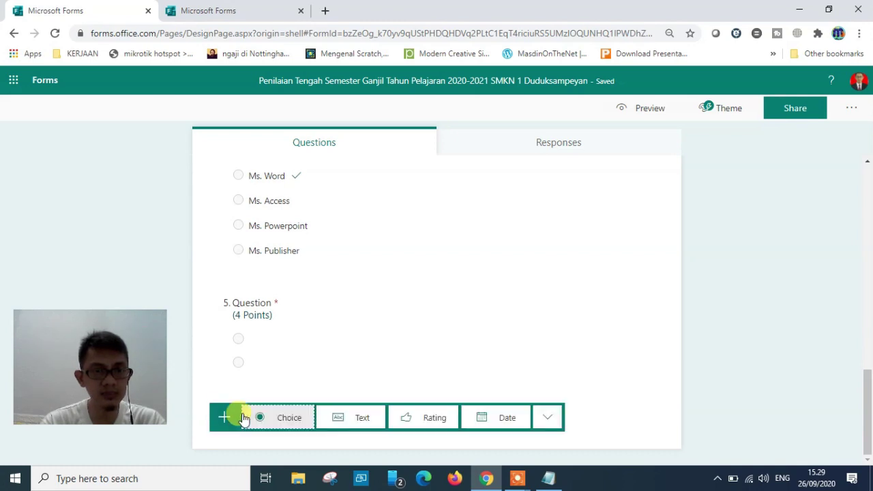
{"action": "left_click", "coordinate": [294, 418]}
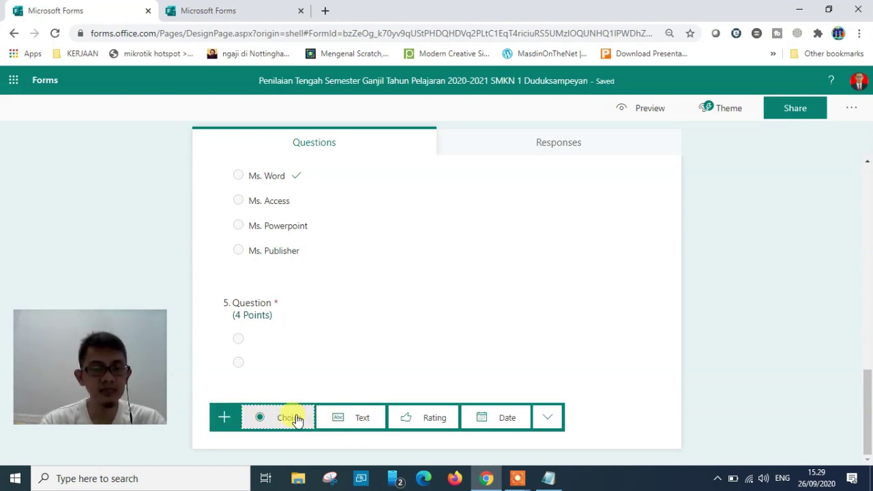
{"action": "left_click", "coordinate": [293, 418]}
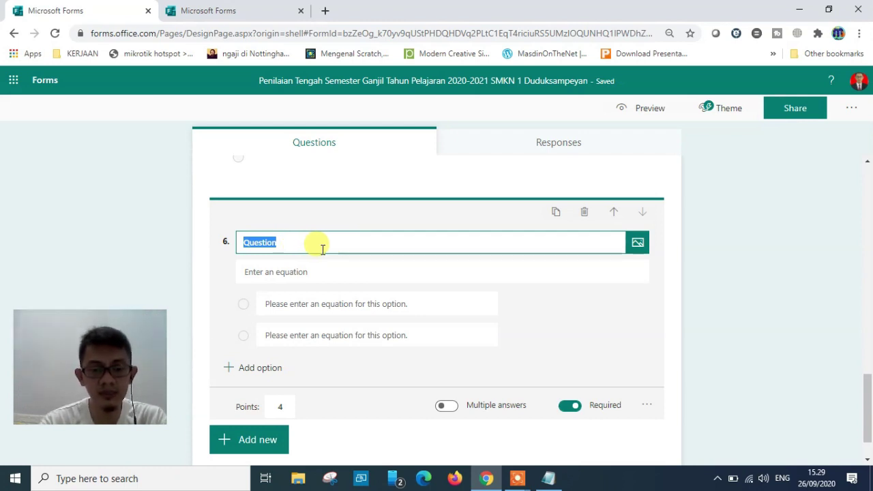
{"action": "type", "text": "bla bla bal"}
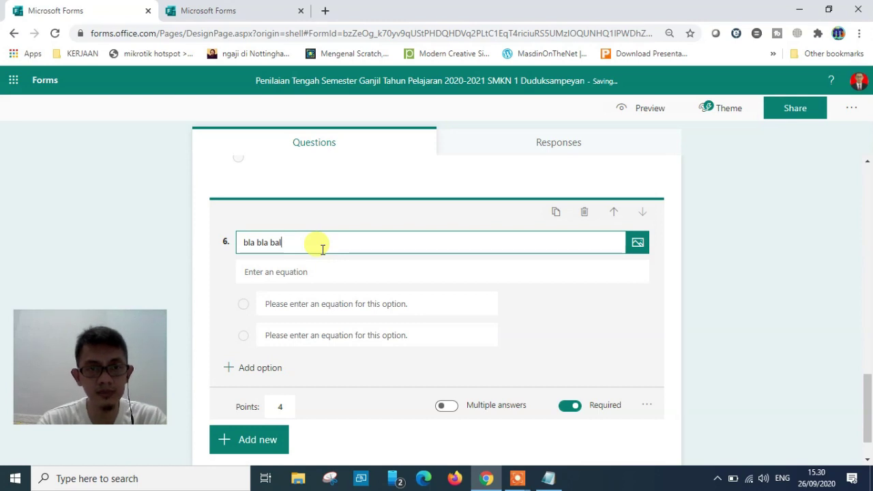
{"action": "key", "text": "BackSpace"}
{"action": "key", "text": "BackSpace"}
{"action": "type", "text": "la"}
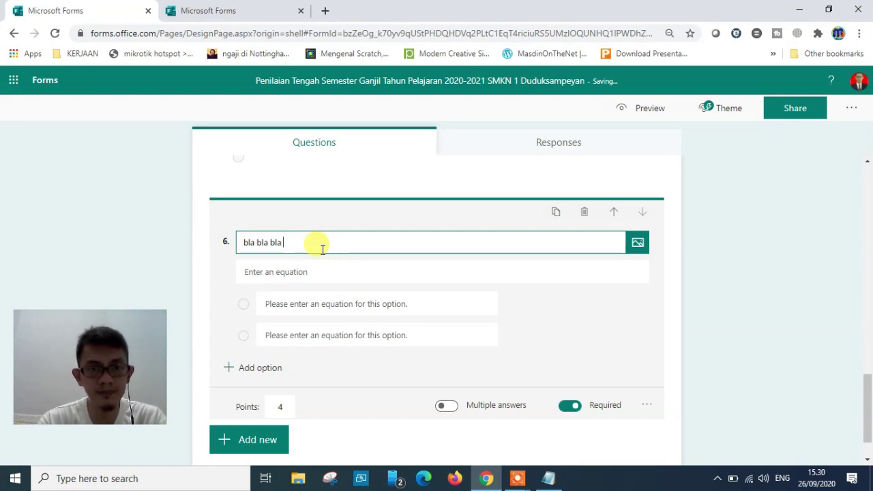
Copy question 6's "bla bla bla" text and repeat it until it fills most of the first line
{"action": "key", "text": "ctrl+shift+Left"}
{"action": "key", "text": "ctrl+shift+Left"}
{"action": "key", "text": "ctrl+shift+Left"}
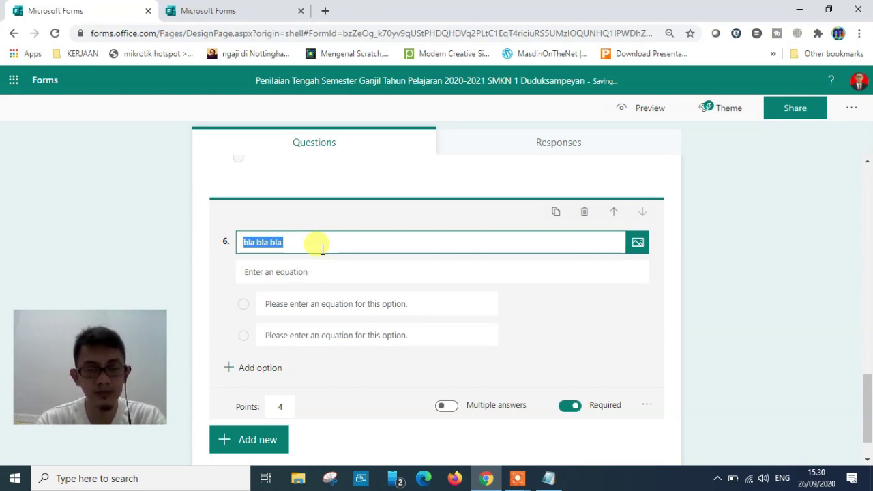
{"action": "key", "text": "End"}
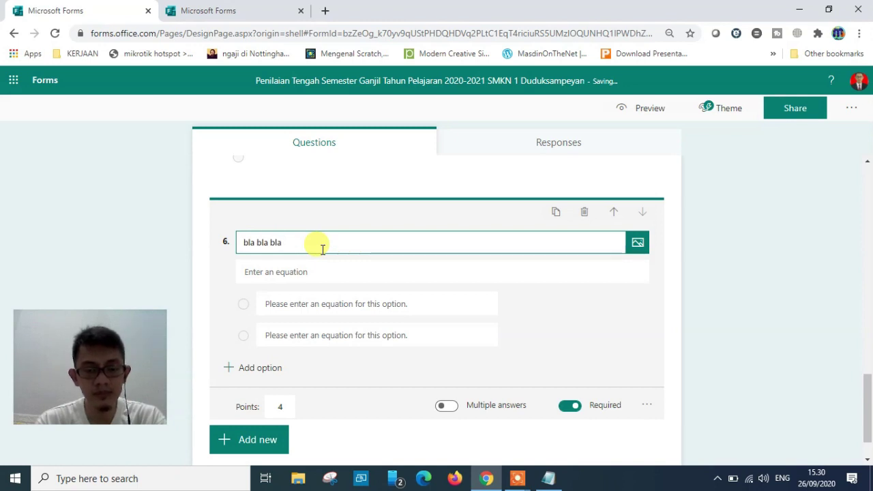
{"action": "key", "text": "ctrl+v"}
{"action": "key", "text": "ctrl+v"}
{"action": "key", "text": "ctrl+v"}
{"action": "key", "text": "ctrl+v"}
{"action": "key", "text": "ctrl+v"}
{"action": "key", "text": "ctrl+v"}
{"action": "key", "text": "ctrl+v"}
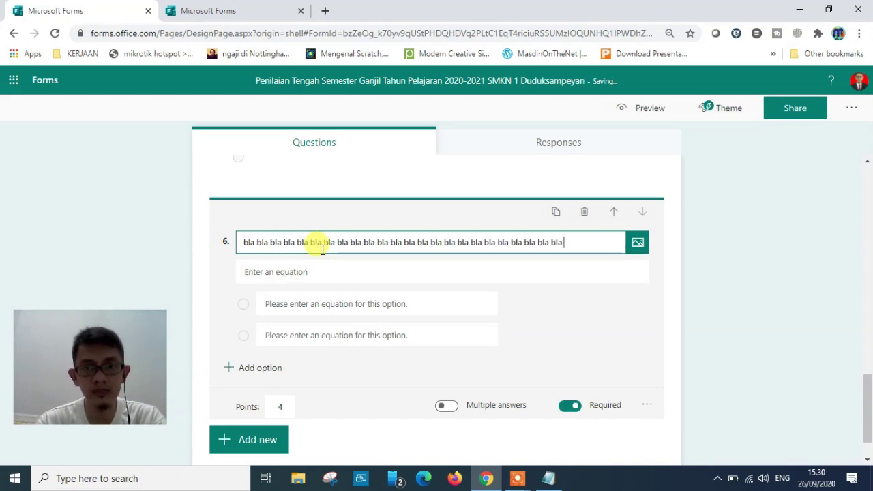
Add a second line to question 6's text, filled with the same repeated "bla bla bla" phrase
{"action": "key", "text": "Return"}
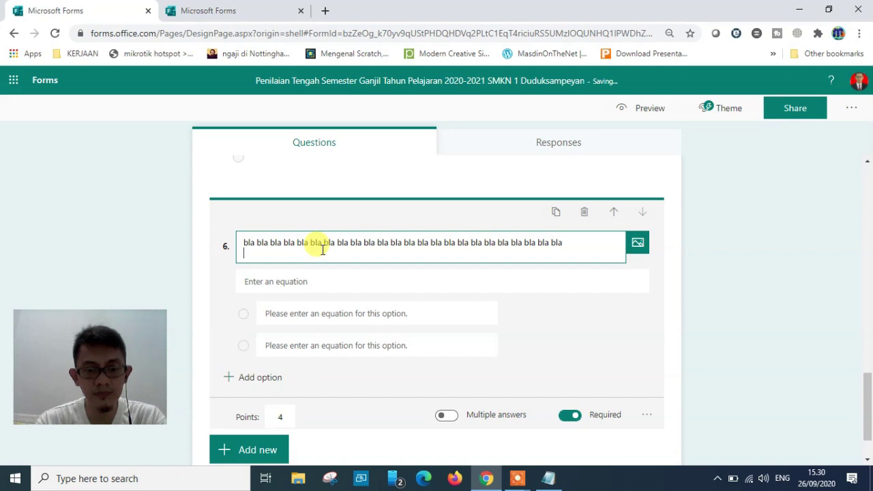
{"action": "key", "text": "ctrl+v"}
{"action": "key", "text": "ctrl+v"}
{"action": "key", "text": "ctrl+v"}
{"action": "key", "text": "ctrl+v"}
{"action": "key", "text": "ctrl+v"}
{"action": "key", "text": "ctrl+v"}
{"action": "key", "text": "ctrl+v"}
{"action": "key", "text": "ctrl+v"}
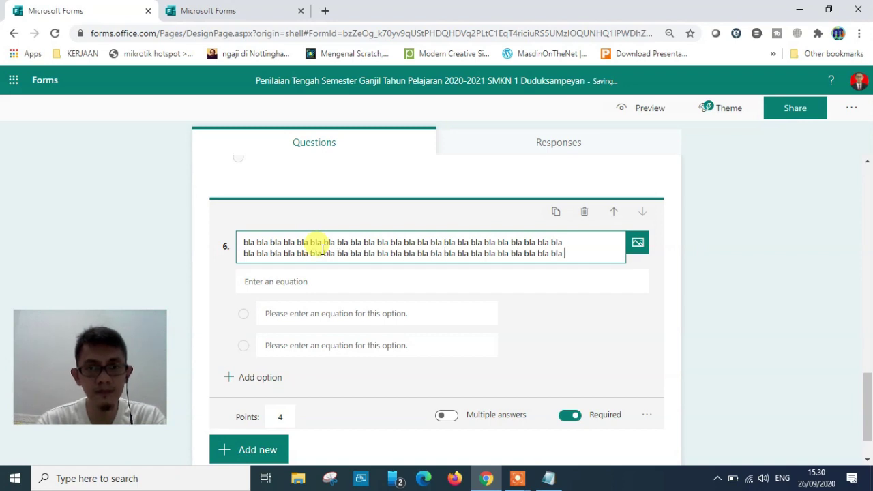
Copy question 6's second line and repeat it to build ten lines of text, with the first and fourth lines indented as paragraphs
{"action": "key", "text": "Return"}
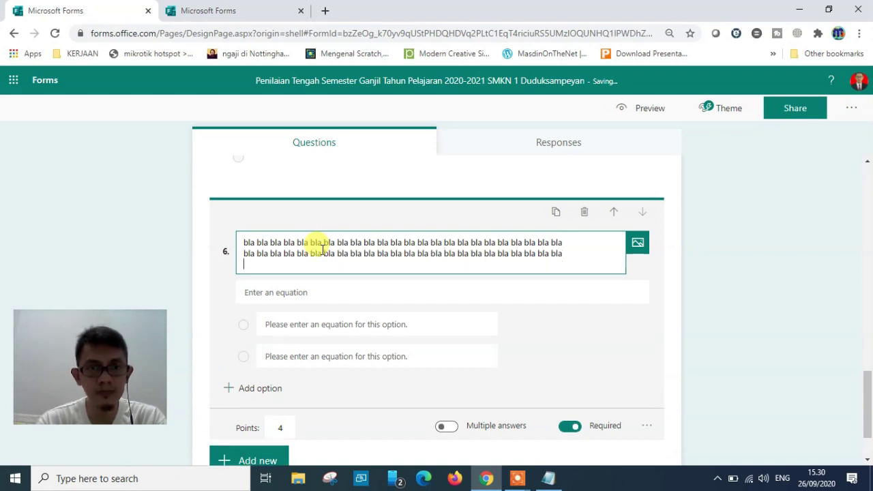
{"action": "key", "text": "shift+Up"}
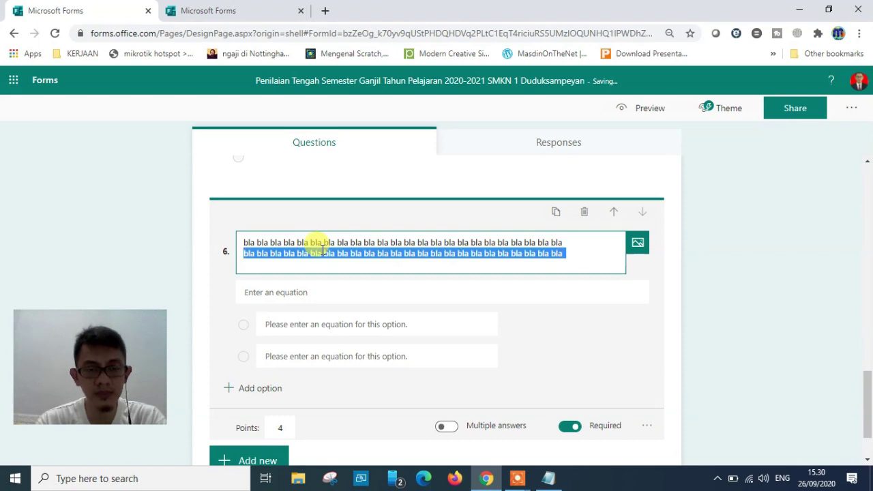
{"action": "key", "text": "ctrl+c"}
{"action": "key", "text": "Right"}
{"action": "key", "text": "ctrl+v"}
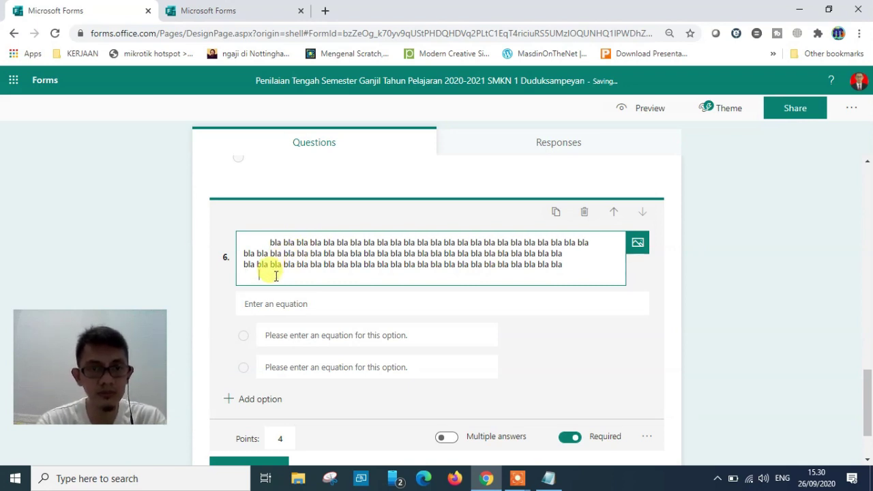
{"action": "key", "text": "ctrl+v"}
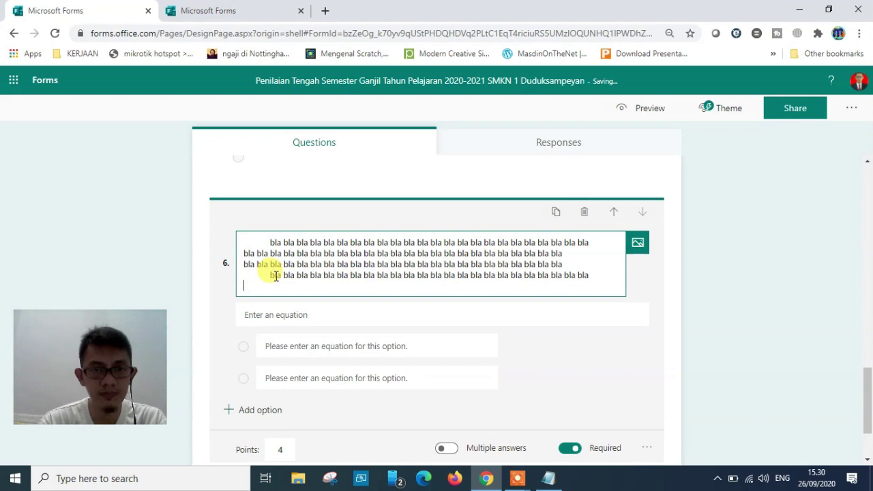
{"action": "key", "text": "ctrl+v"}
{"action": "key", "text": "ctrl+v"}
{"action": "key", "text": "ctrl+v"}
{"action": "key", "text": "ctrl+v"}
{"action": "key", "text": "ctrl+v"}
{"action": "key", "text": "ctrl+v"}
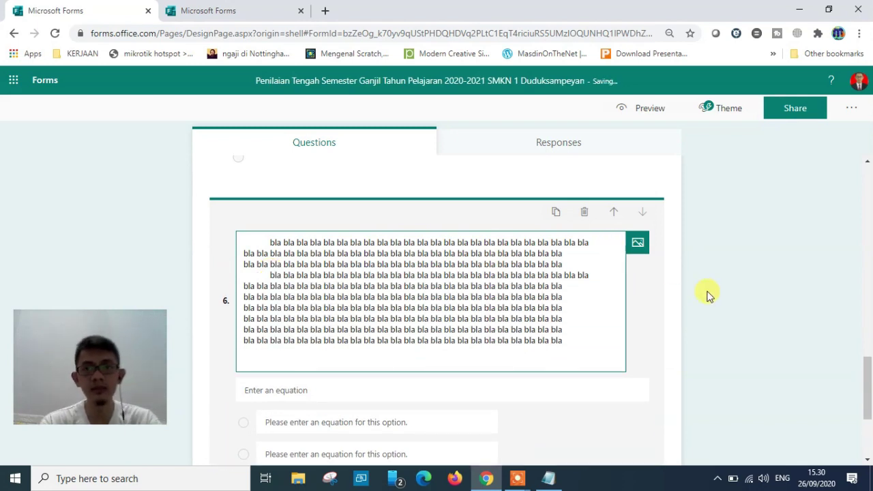
Check how question 6's indented paragraphs are laid out in the form outside of editing
{"action": "left_click", "coordinate": [744, 312]}
{"action": "left_click", "coordinate": [384, 266]}
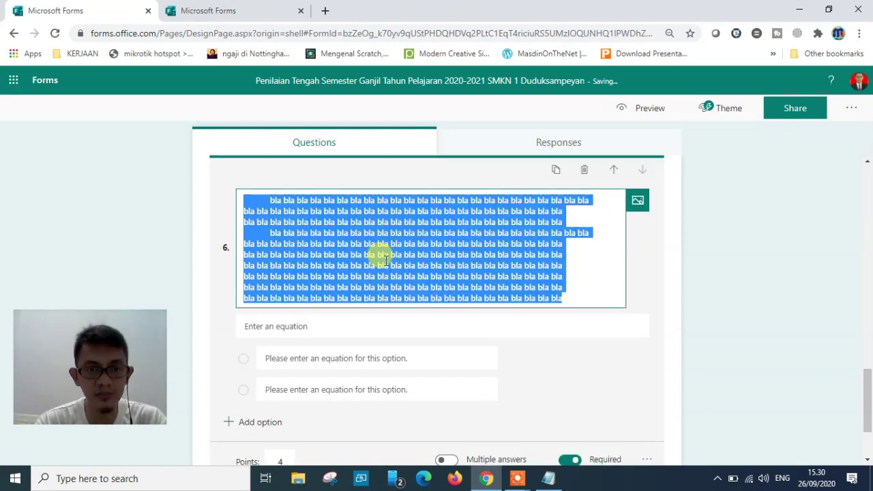
{"action": "left_click", "coordinate": [771, 244]}
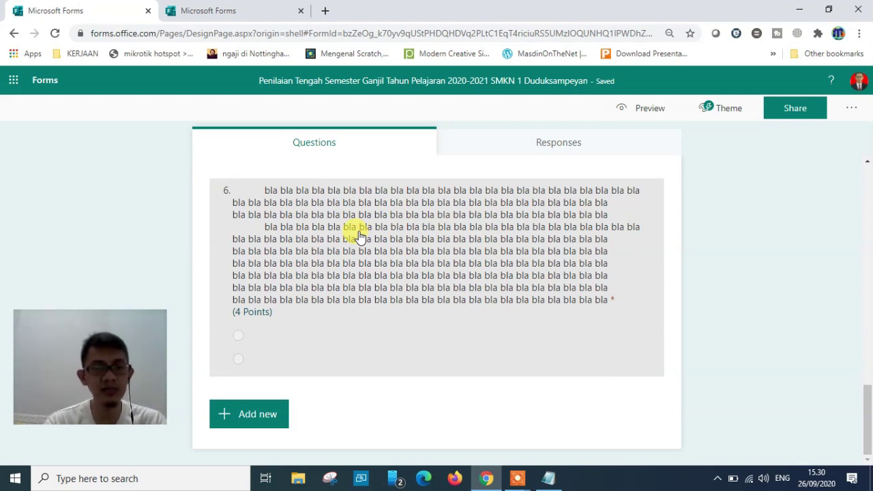
{"action": "left_click", "coordinate": [539, 259]}
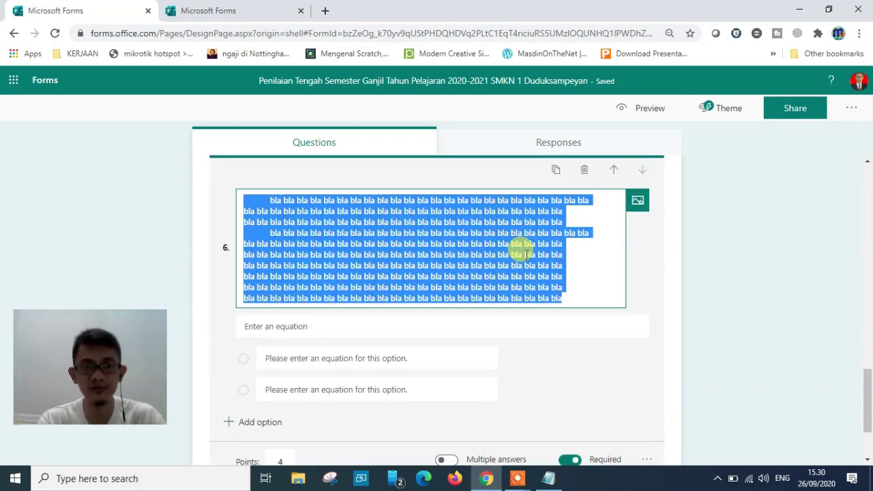
{"action": "left_click", "coordinate": [825, 339]}
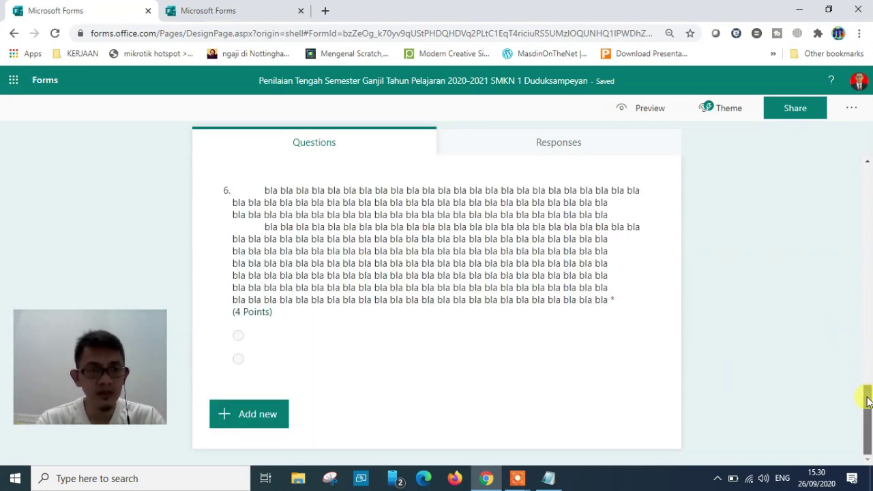
Add a further Choice question with equation fields after question 6, leaving its question and options at their defaults
{"action": "left_click", "coordinate": [253, 417]}
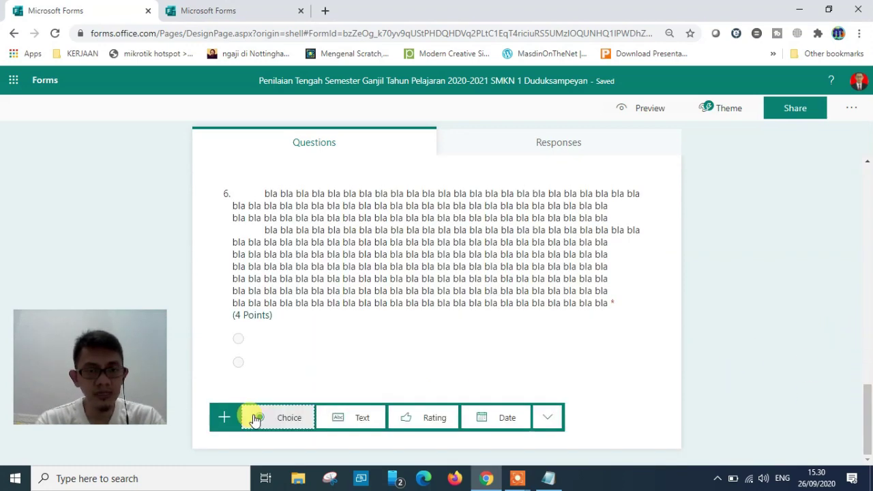
{"action": "left_click", "coordinate": [286, 418]}
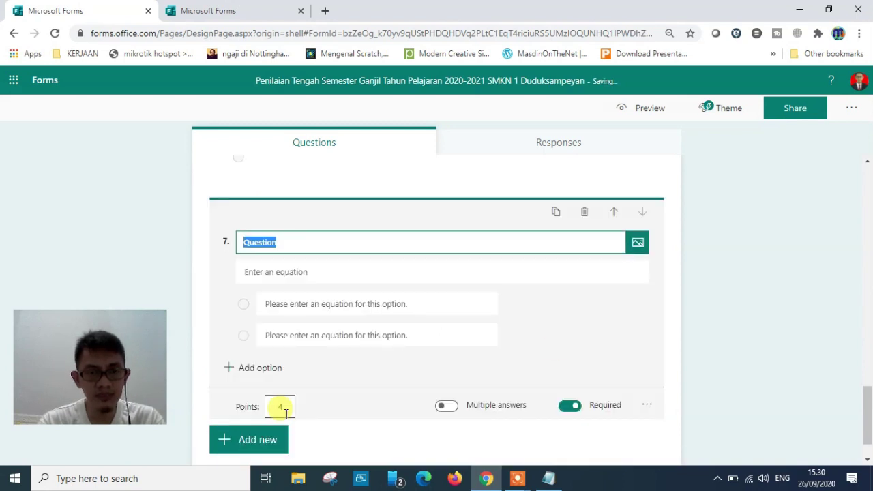
{"action": "left_click", "coordinate": [376, 305]}
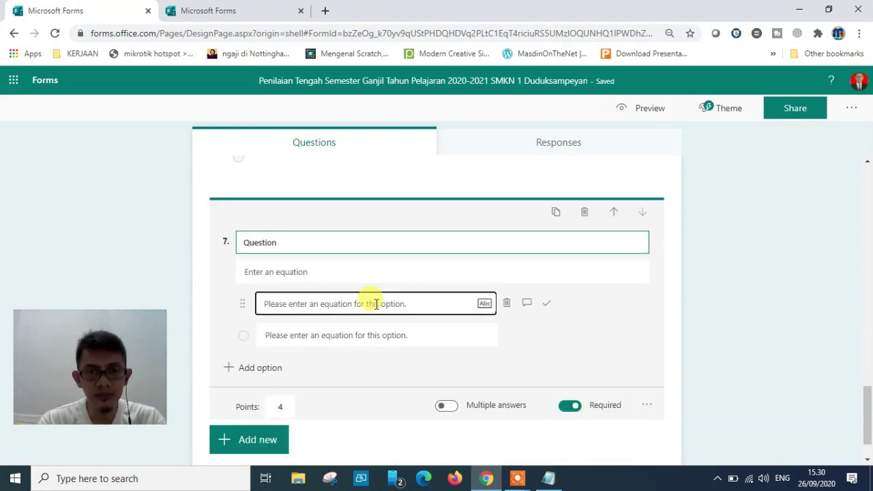
{"action": "left_click", "coordinate": [640, 348]}
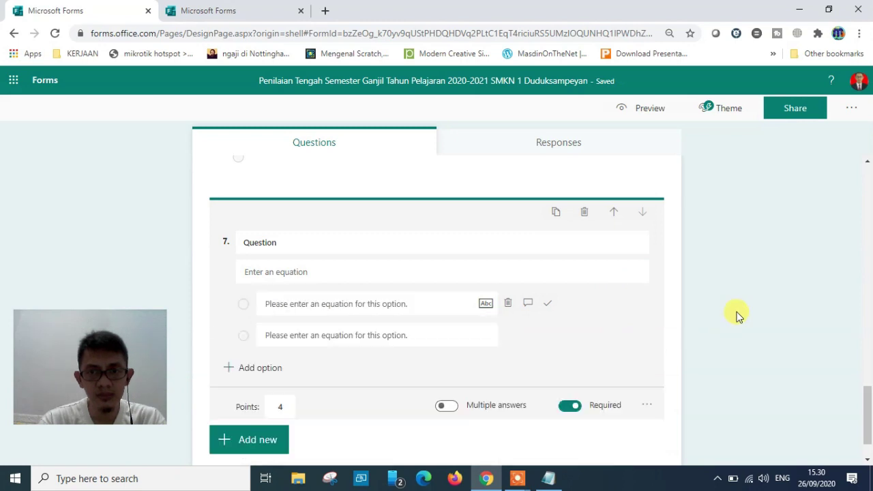
Turn off the Math option for question 7 and open the image and video insertion choices for its question text
{"action": "left_click", "coordinate": [644, 408]}
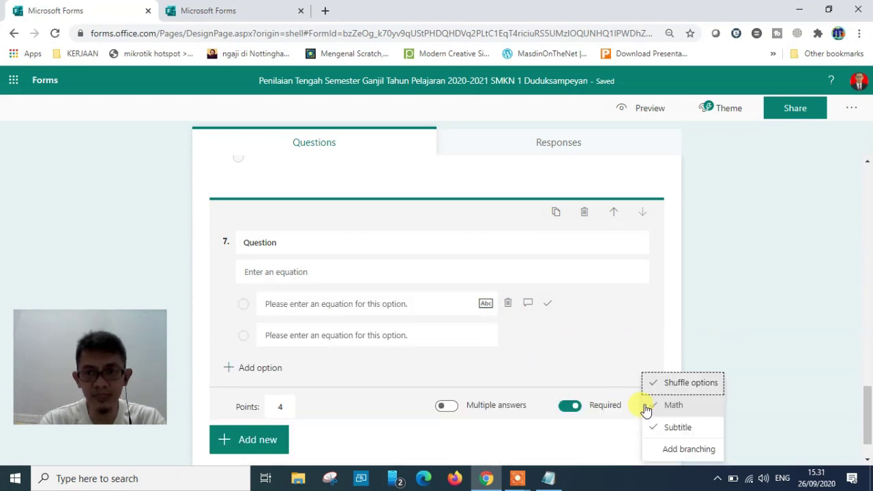
{"action": "left_click", "coordinate": [674, 409]}
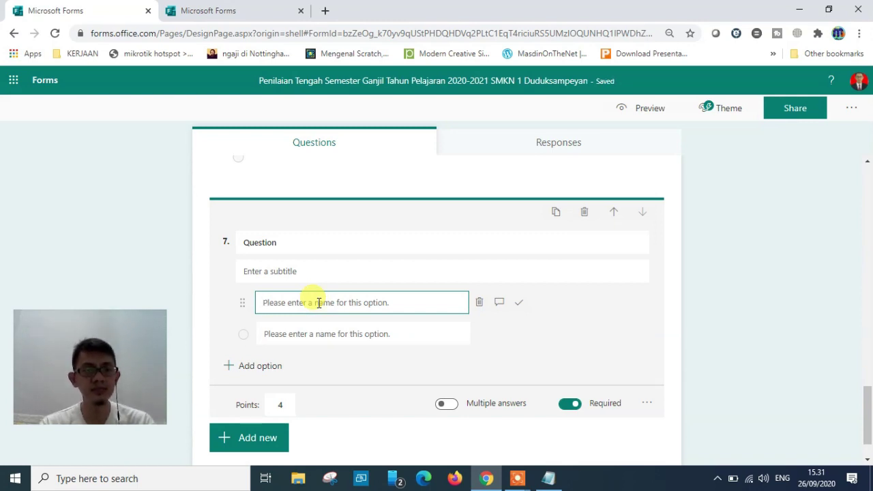
{"action": "left_click", "coordinate": [334, 334]}
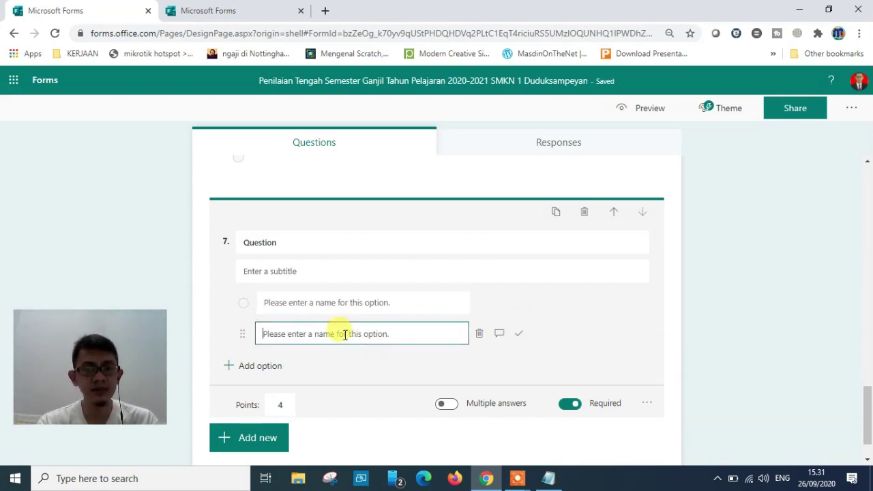
{"action": "left_click", "coordinate": [309, 303]}
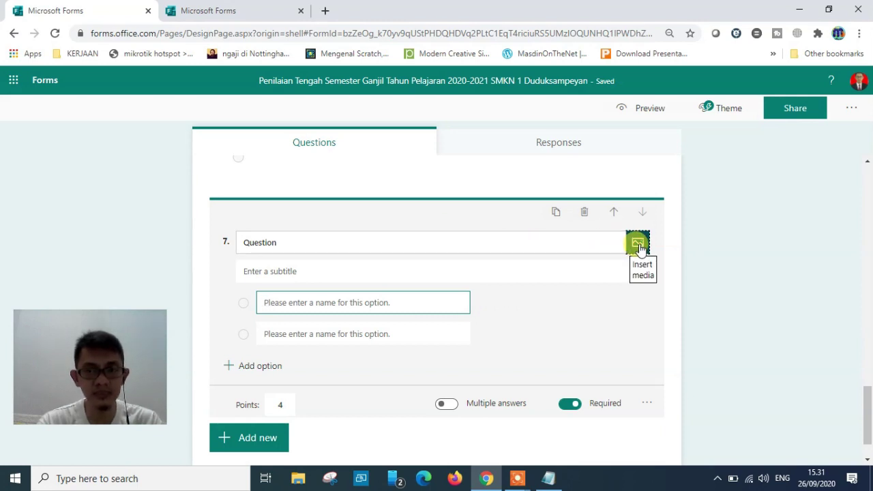
{"action": "left_click", "coordinate": [637, 244]}
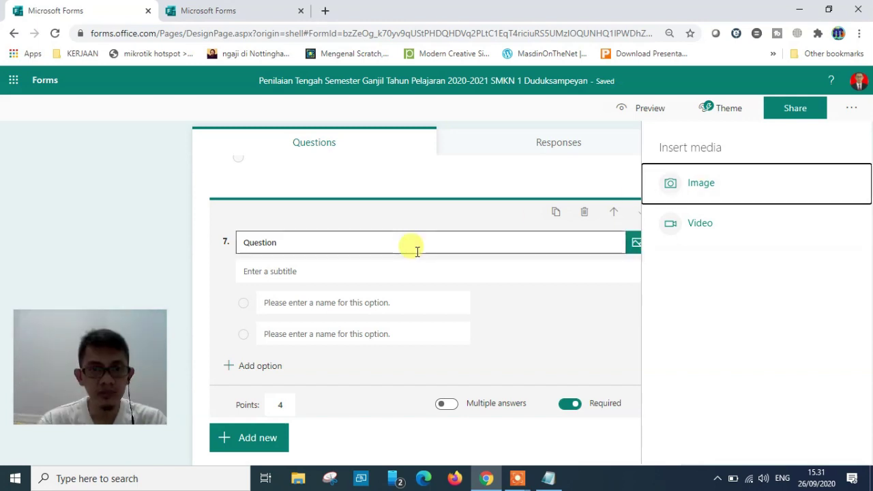
Fill in question 7's answer options as A, B, C, D and E, adding three further options
{"action": "left_click", "coordinate": [281, 303]}
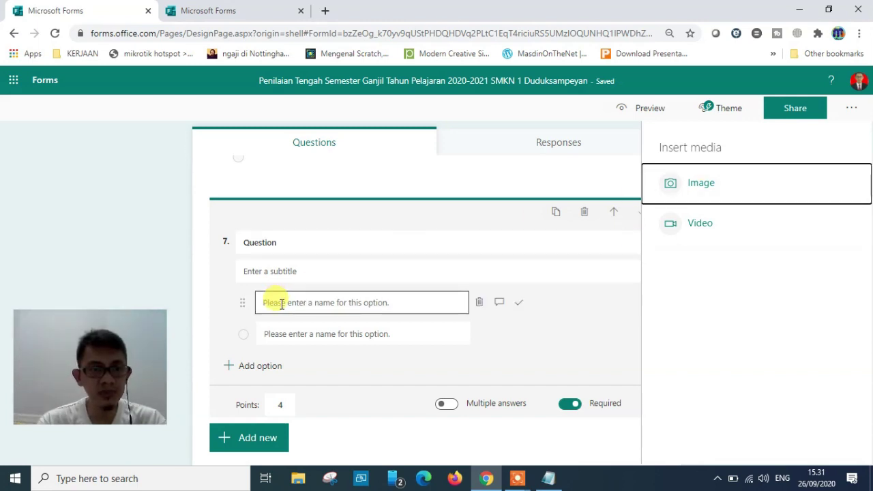
{"action": "type", "text": "A"}
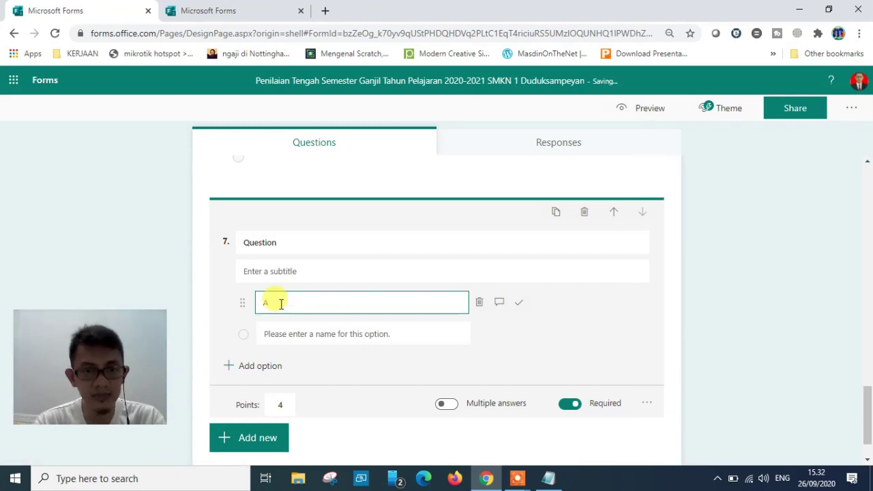
{"action": "type", "text": "B"}
{"action": "key", "text": "Return"}
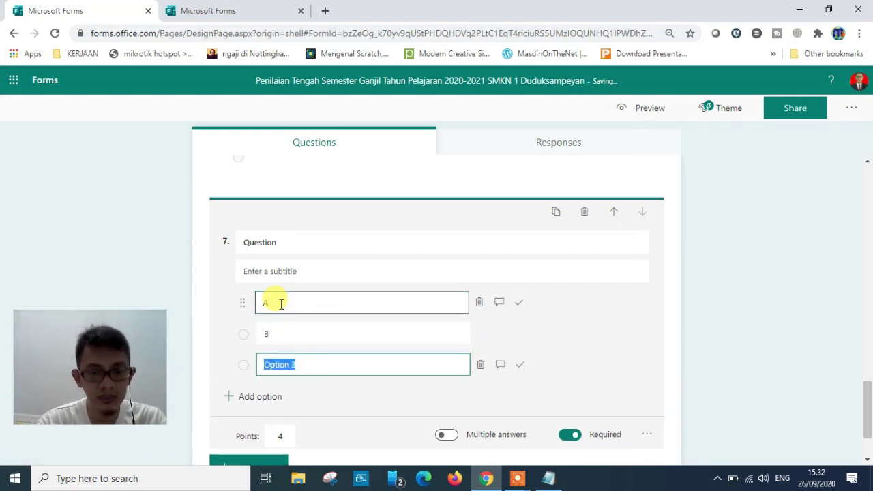
{"action": "type", "text": "C"}
{"action": "key", "text": "Return"}
{"action": "type", "text": "D"}
{"action": "key", "text": "Return"}
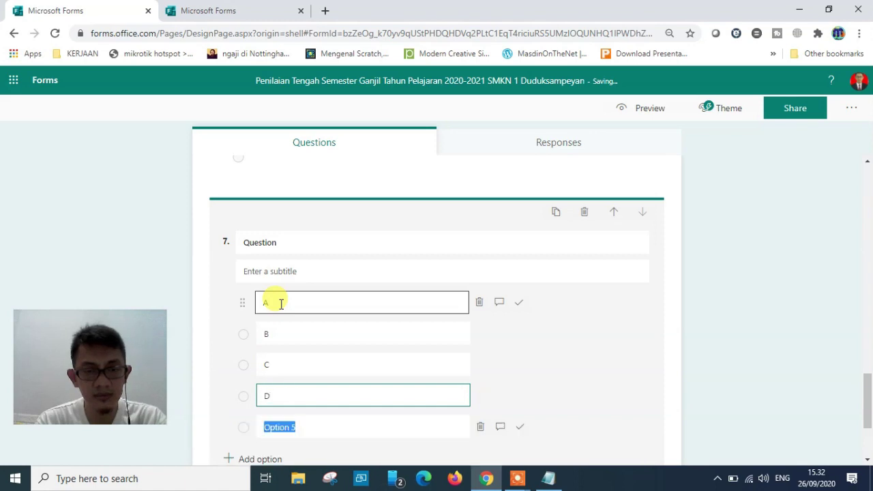
{"action": "type", "text": "E"}
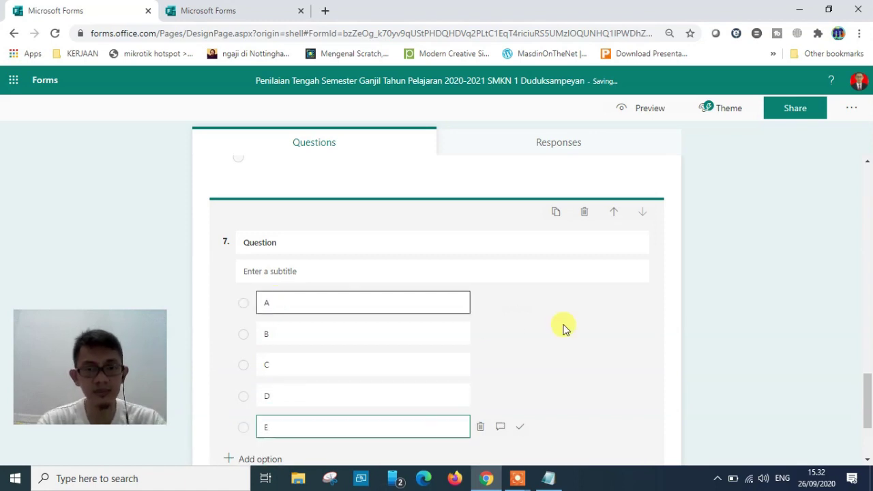
Look over question 7's additional settings, such as shuffling, drop-down, math and branching, and leave the question's editing mode
{"action": "scroll", "coordinate": [717, 335], "scroll_direction": "down", "scroll_amount": 1}
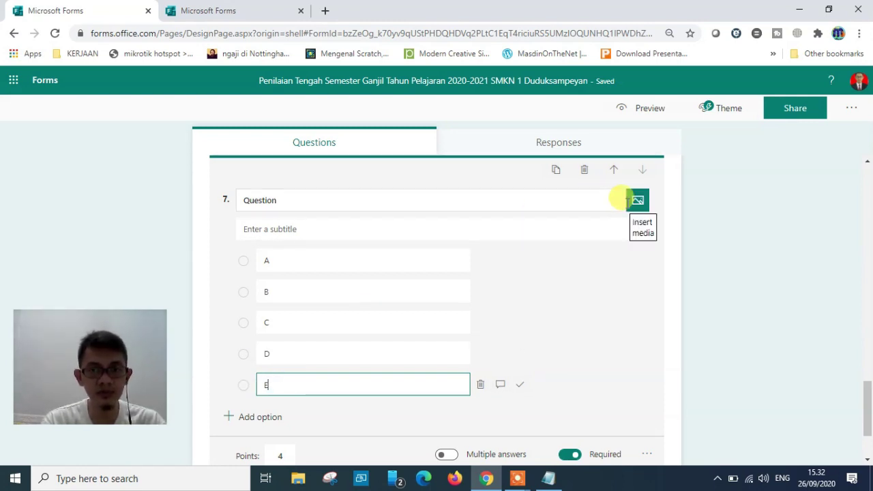
{"action": "left_click", "coordinate": [647, 456]}
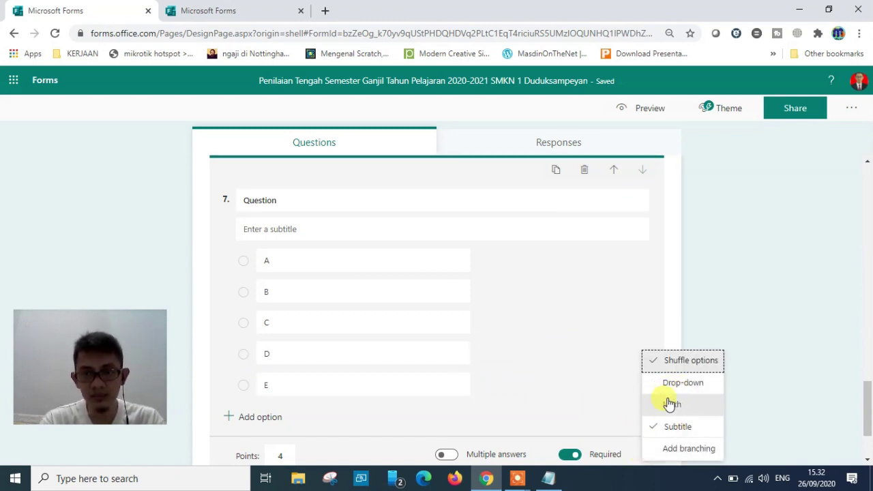
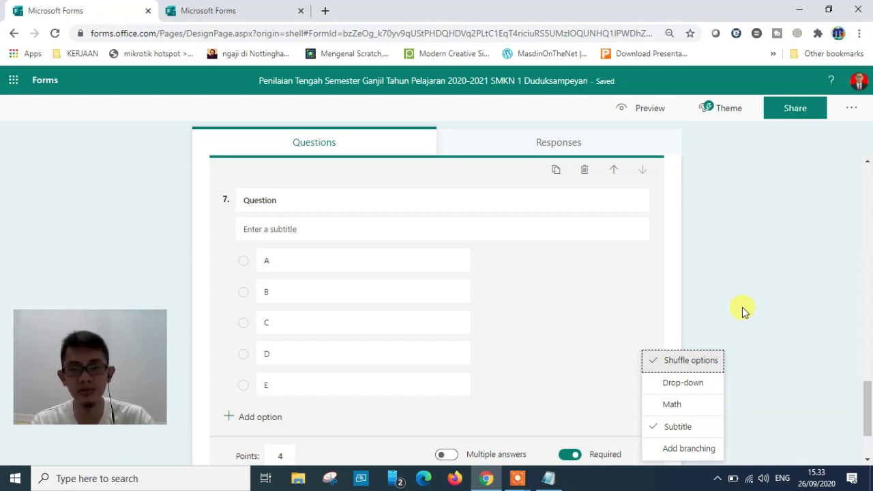
{"action": "left_click", "coordinate": [804, 257]}
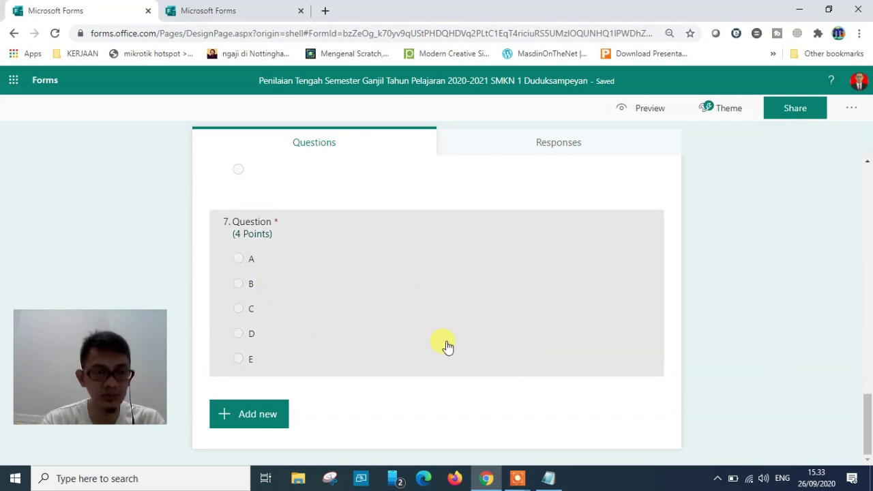
In the form settings, set the locked question range for shuffling to 1–3 and check those student-data questions in the form
{"action": "left_click_drag", "start_coordinate": [867, 413], "coordinate": [867, 196]}
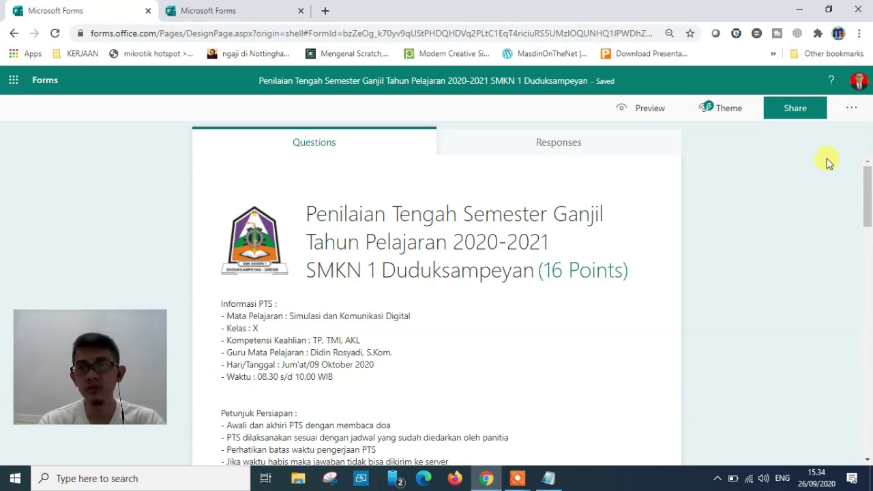
{"action": "left_click", "coordinate": [851, 107]}
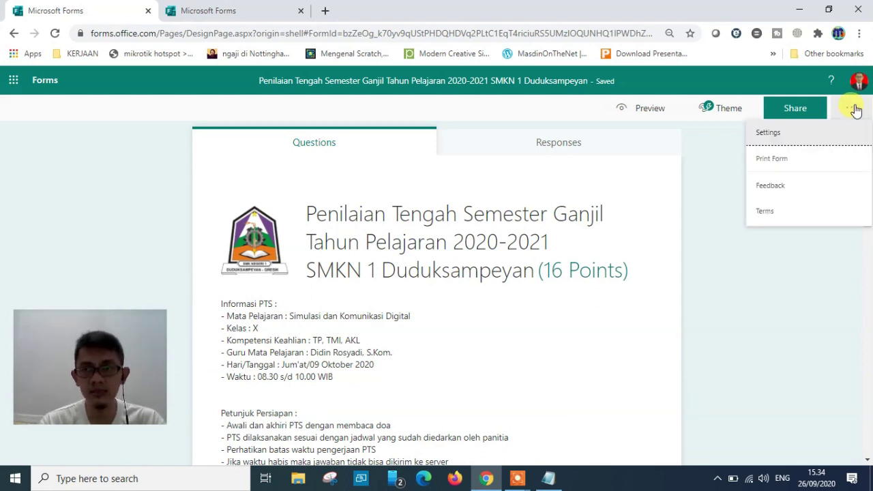
{"action": "left_click", "coordinate": [793, 134]}
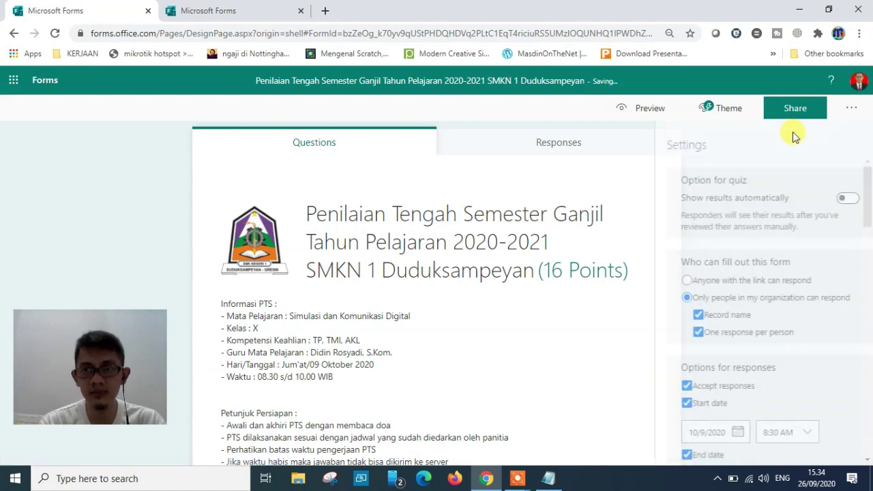
{"action": "left_click_drag", "start_coordinate": [870, 161], "coordinate": [863, 302]}
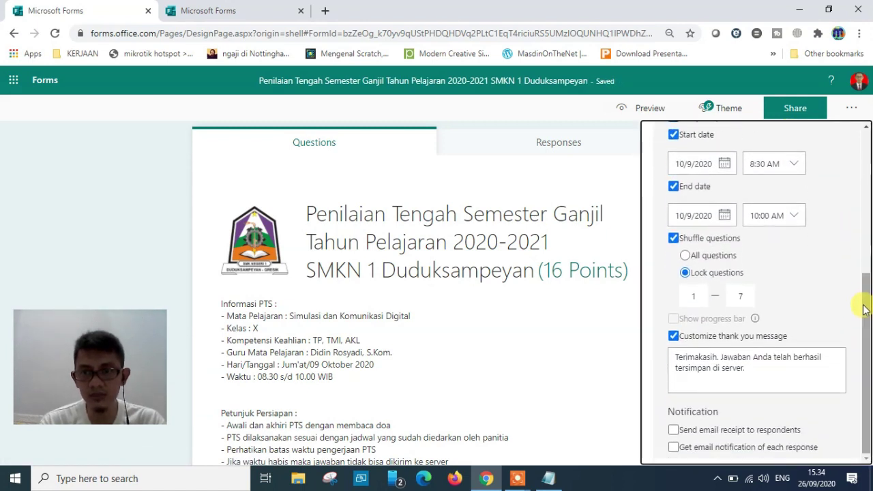
{"action": "double_click", "coordinate": [742, 294]}
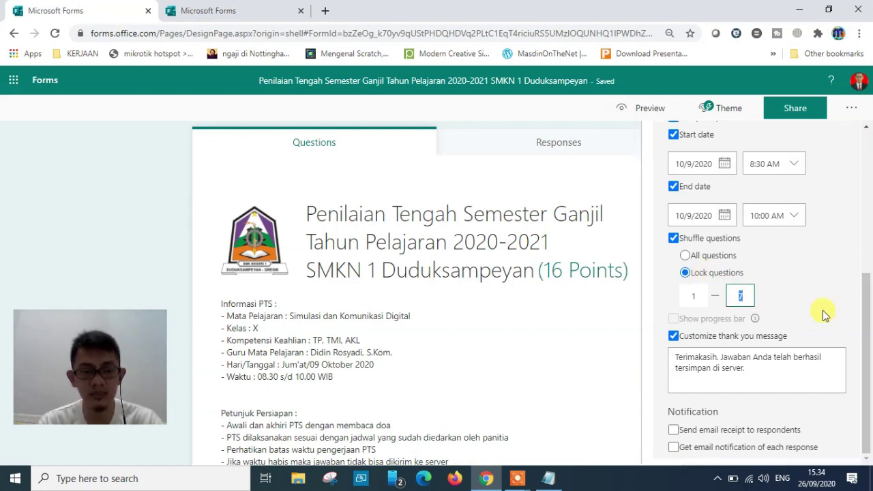
{"action": "type", "text": "3"}
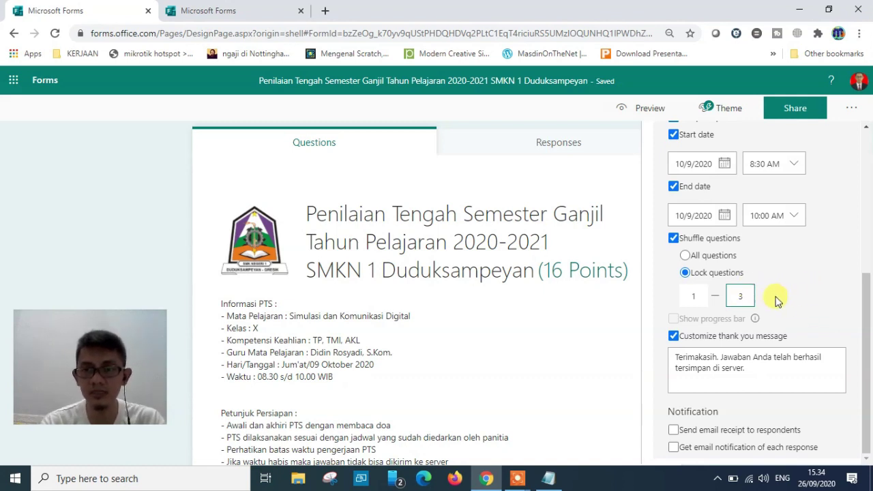
{"action": "left_click", "coordinate": [791, 310]}
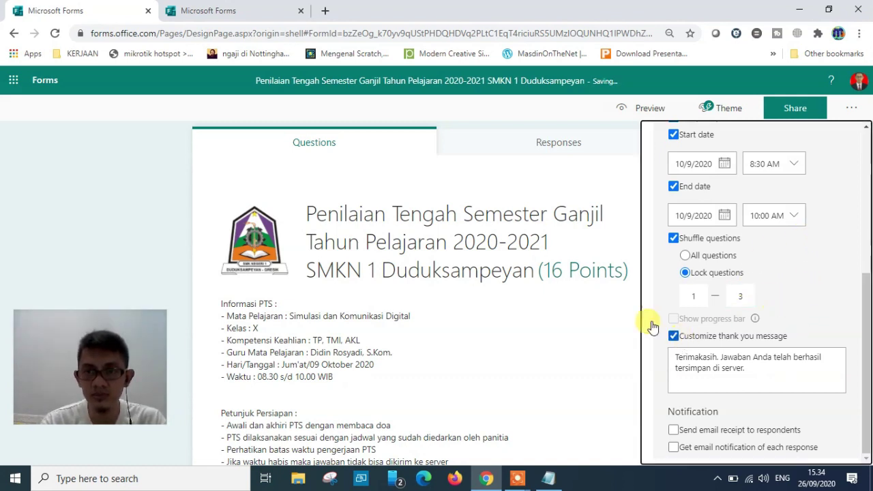
{"action": "left_click", "coordinate": [140, 225]}
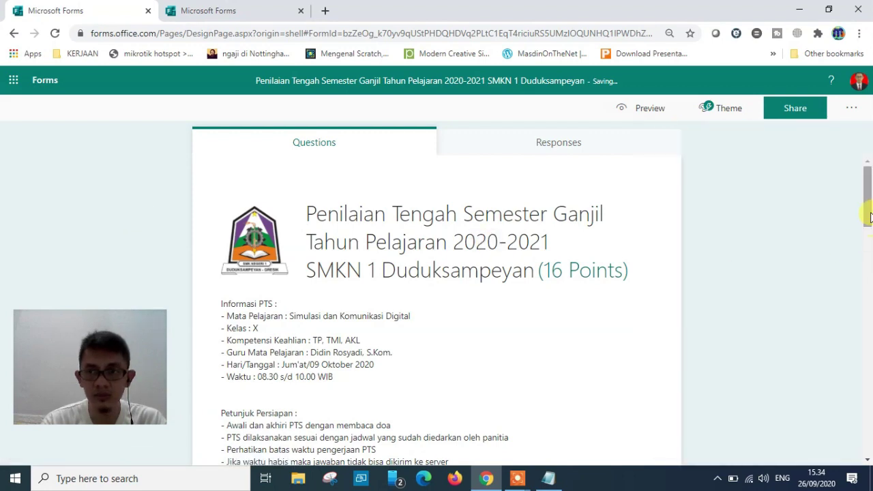
{"action": "left_click_drag", "start_coordinate": [867, 222], "coordinate": [868, 304]}
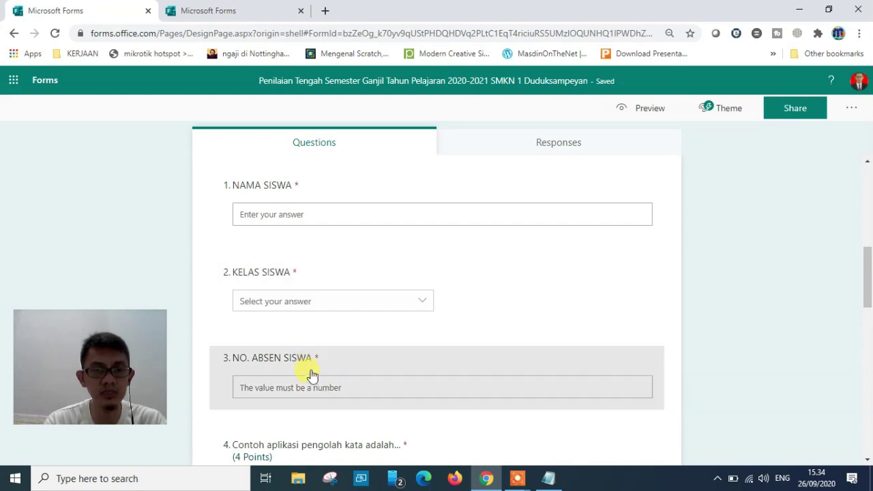
{"action": "left_click_drag", "start_coordinate": [871, 276], "coordinate": [868, 183]}
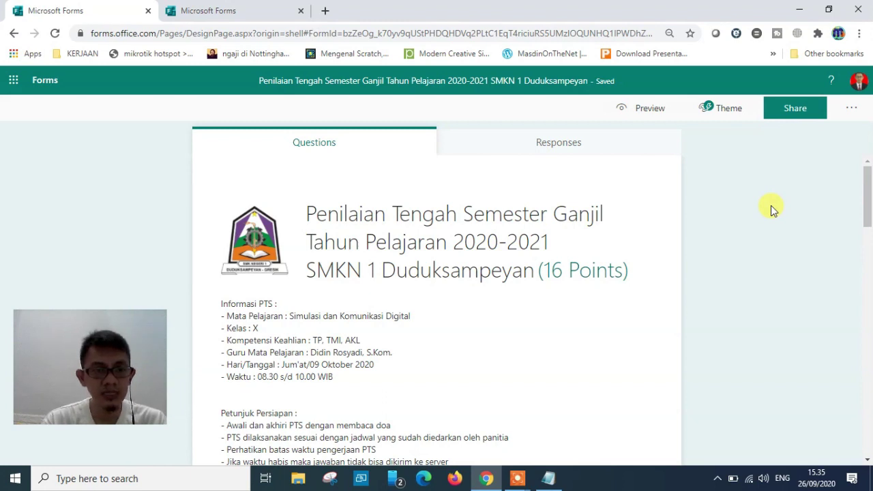
Browse the available and custom themes and apply the suggested mountain theme with the hot-air balloon to the form
{"action": "left_click", "coordinate": [721, 109]}
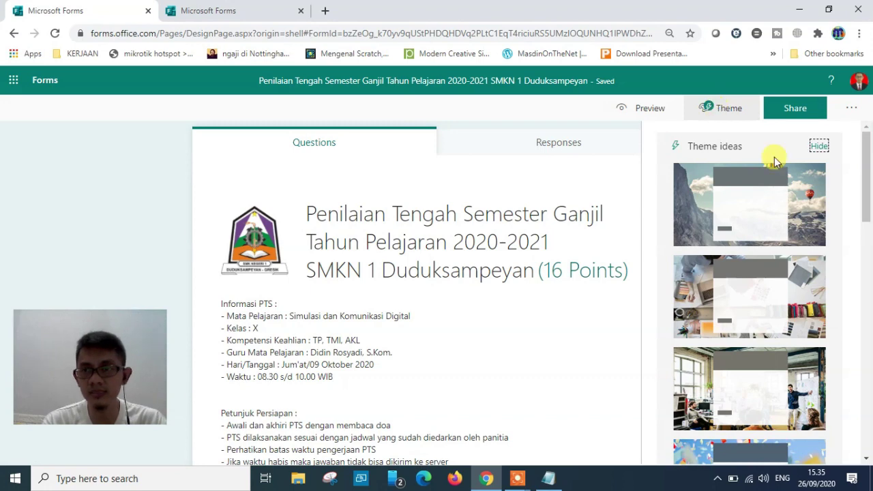
{"action": "left_click_drag", "start_coordinate": [863, 167], "coordinate": [869, 420]}
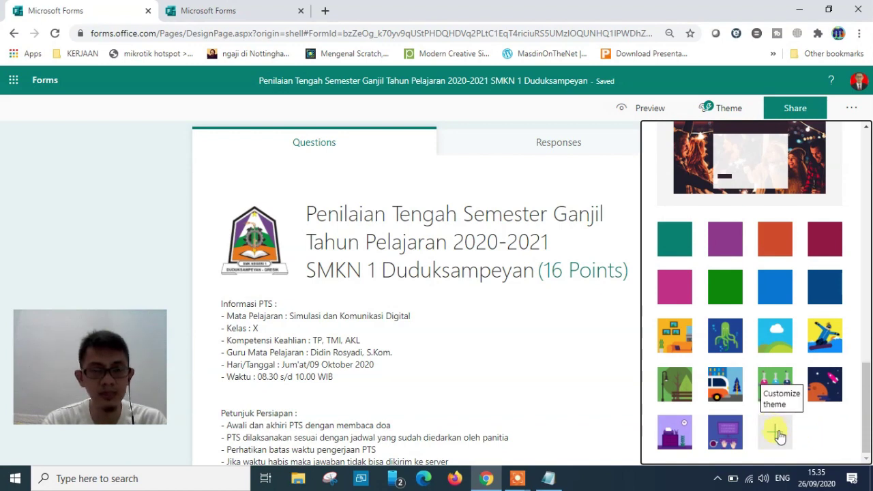
{"action": "left_click", "coordinate": [776, 434]}
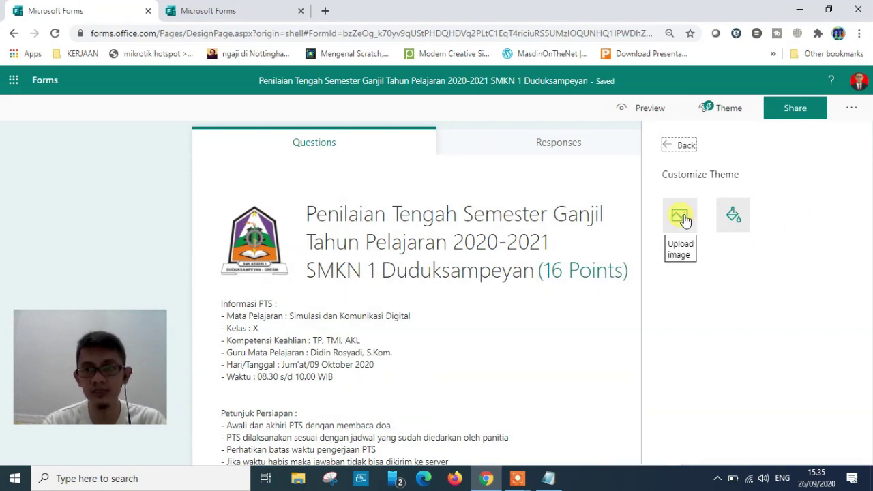
{"action": "left_click", "coordinate": [667, 146]}
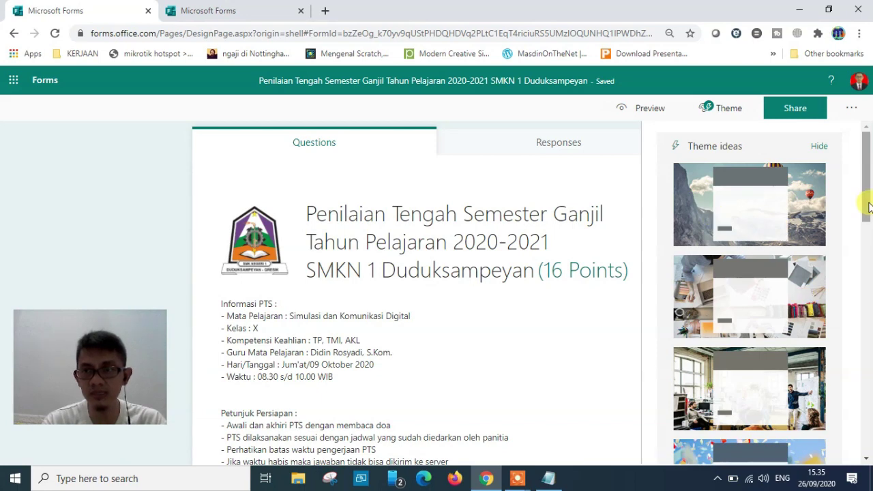
{"action": "left_click_drag", "start_coordinate": [867, 206], "coordinate": [863, 174]}
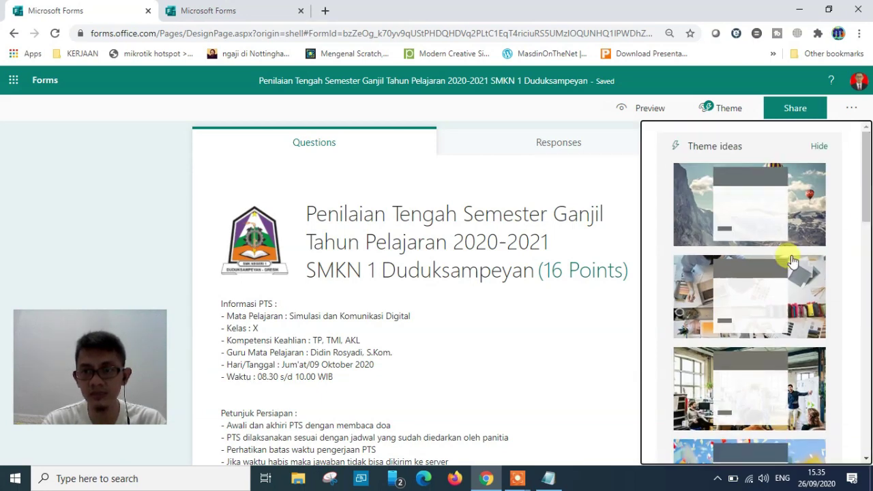
{"action": "left_click", "coordinate": [742, 209]}
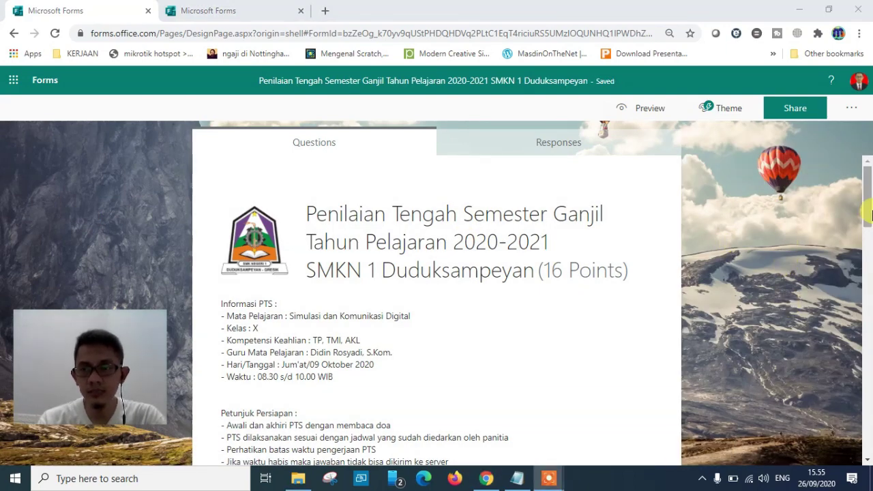
Preview the themed form as it appears on a computer from beginning to end, and switch to the mobile preview
{"action": "mouse_move", "coordinate": [868, 205]}
{"action": "left_mouse_down"}
{"action": "mouse_move", "coordinate": [868, 447]}
{"action": "mouse_move", "coordinate": [859, 190]}
{"action": "left_mouse_up"}
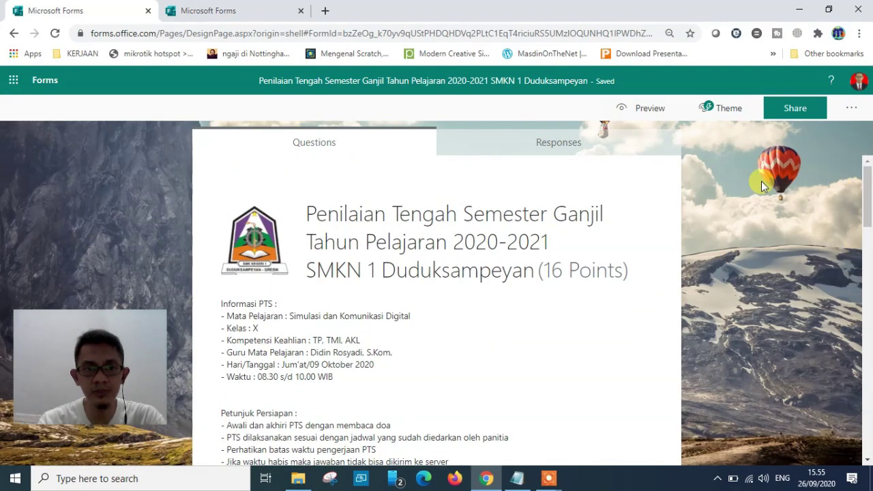
{"action": "left_click", "coordinate": [641, 111]}
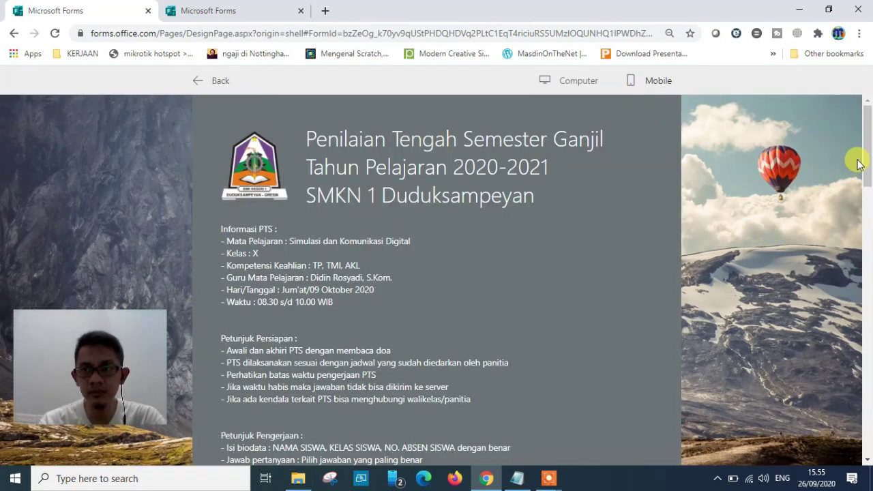
{"action": "scroll", "coordinate": [867, 158], "scroll_direction": "down", "scroll_amount": 1}
{"action": "scroll", "coordinate": [867, 153], "scroll_direction": "up", "scroll_amount": 1}
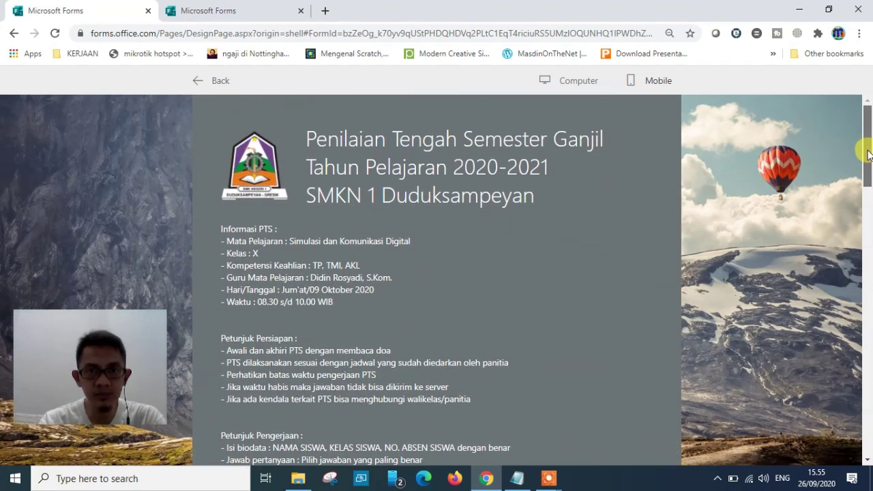
{"action": "left_click_drag", "start_coordinate": [868, 156], "coordinate": [870, 251]}
{"action": "left_click_drag", "start_coordinate": [868, 258], "coordinate": [854, 151]}
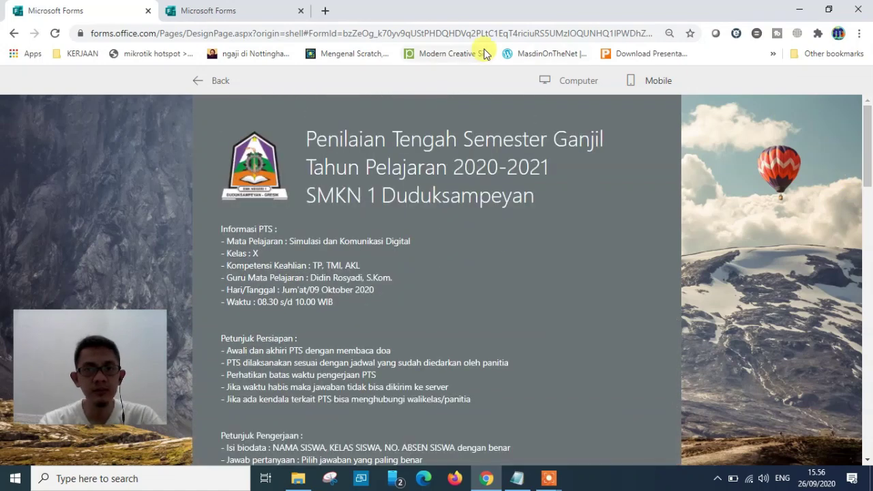
{"action": "left_click", "coordinate": [648, 83]}
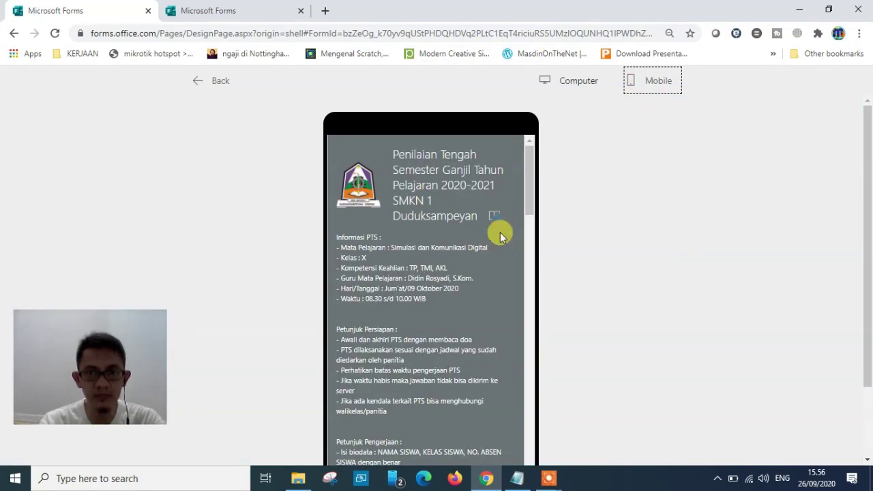
Switch the preview back to the computer view, listen to part of the form's introduction in Immersive Reader, and leave the reader
{"action": "left_click_drag", "start_coordinate": [529, 192], "coordinate": [523, 149]}
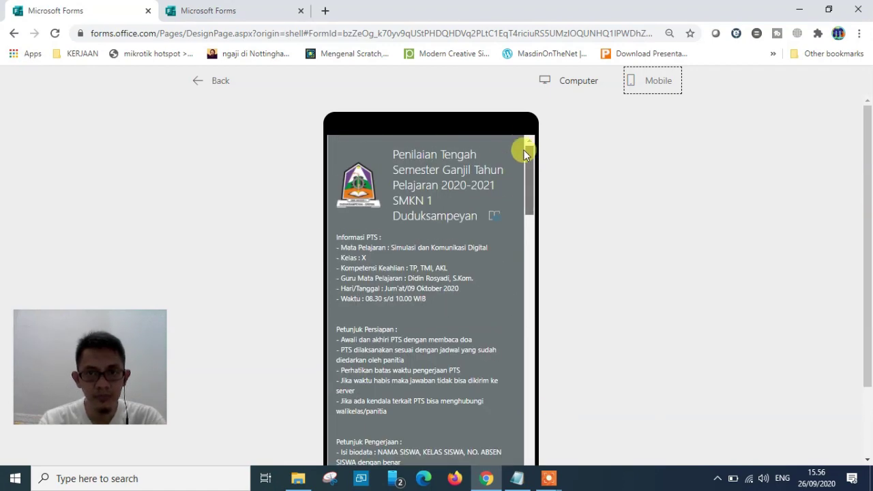
{"action": "left_click", "coordinate": [573, 89]}
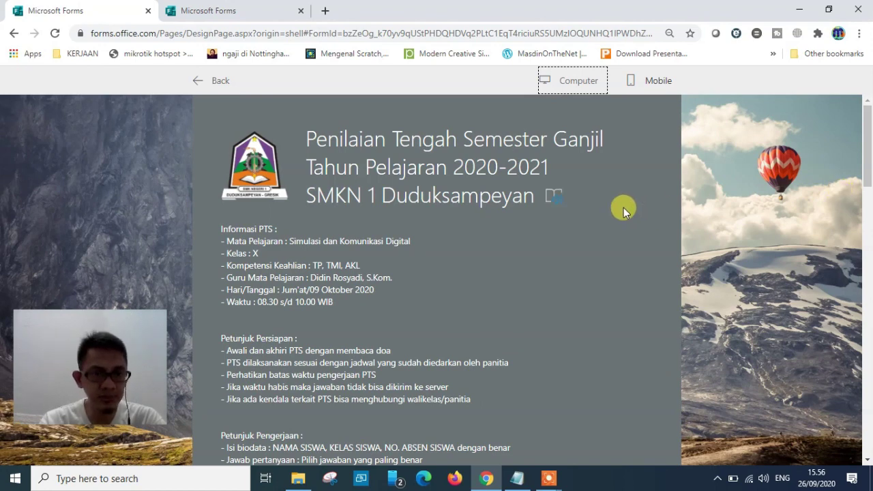
{"action": "left_click", "coordinate": [558, 202]}
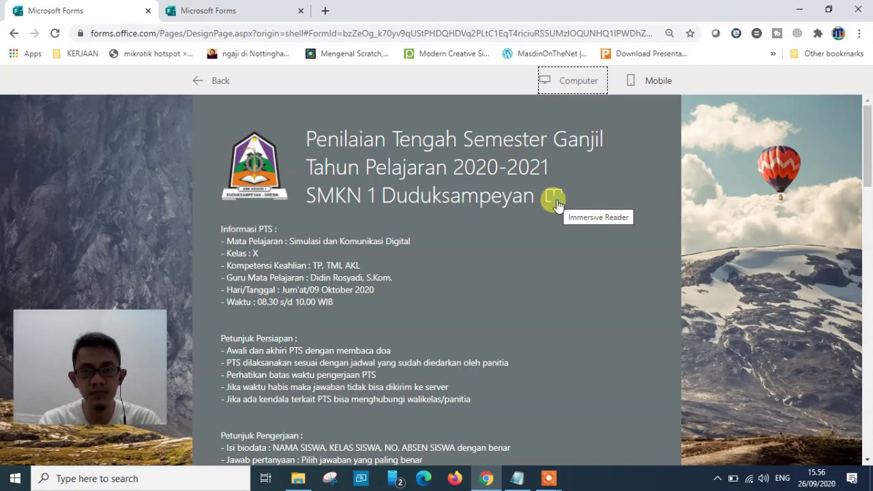
{"action": "left_click", "coordinate": [555, 199]}
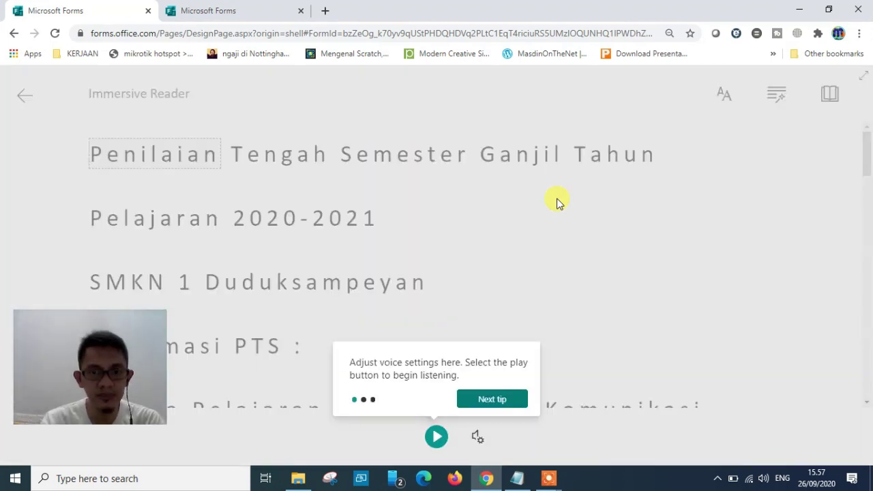
{"action": "left_click", "coordinate": [435, 437]}
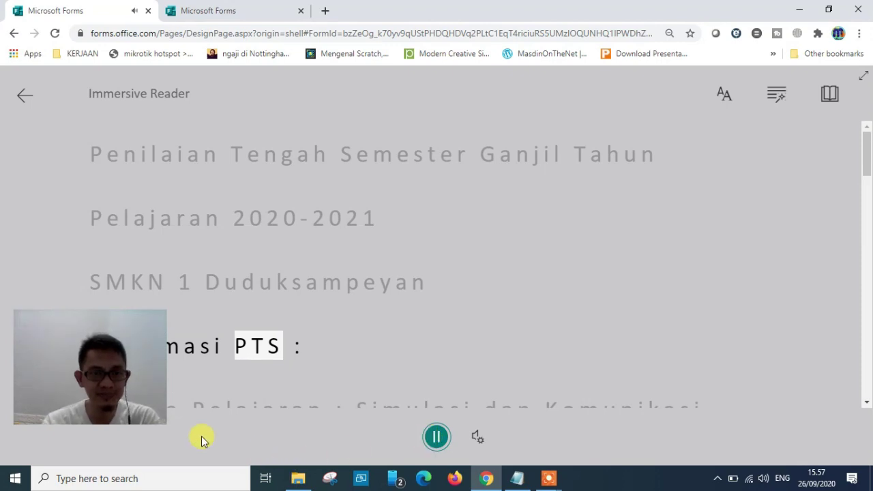
{"action": "left_click_drag", "start_coordinate": [111, 384], "coordinate": [776, 362]}
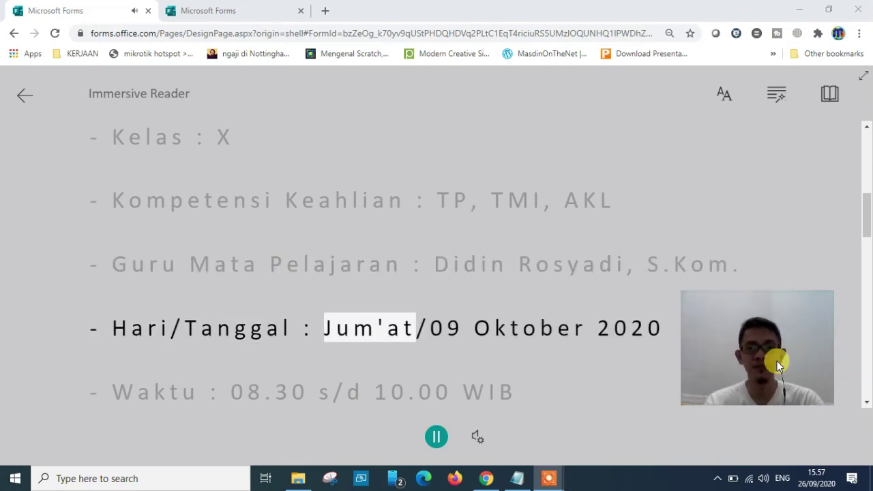
{"action": "left_click", "coordinate": [435, 440]}
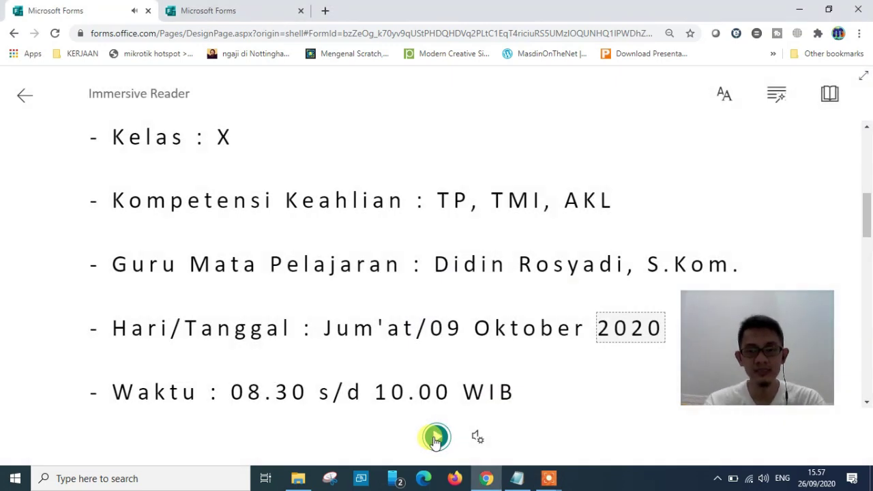
{"action": "left_click", "coordinate": [24, 95]}
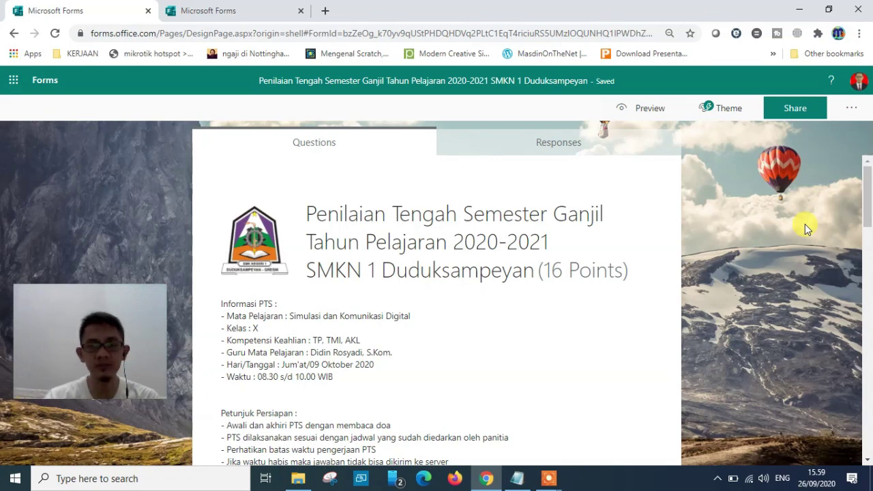
Open the form's sharing options and check who can be allowed to respond, leaving the audience choice as it is
{"action": "left_click", "coordinate": [793, 112]}
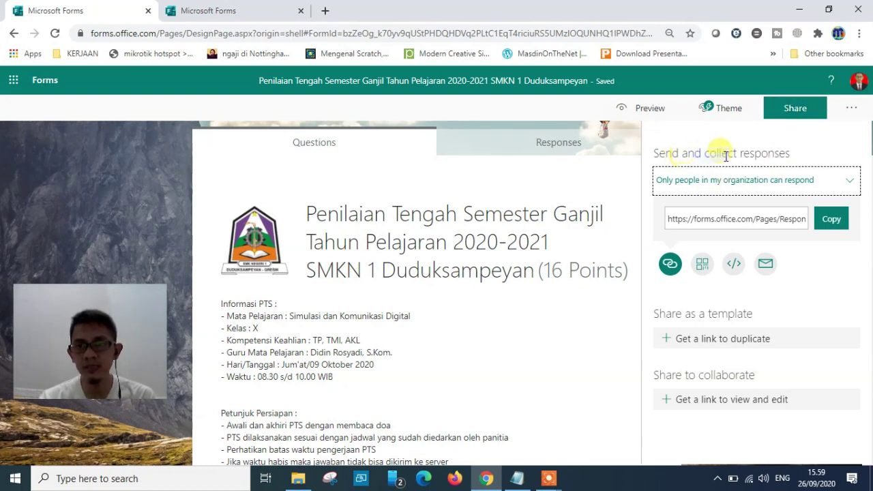
{"action": "left_click", "coordinate": [851, 186]}
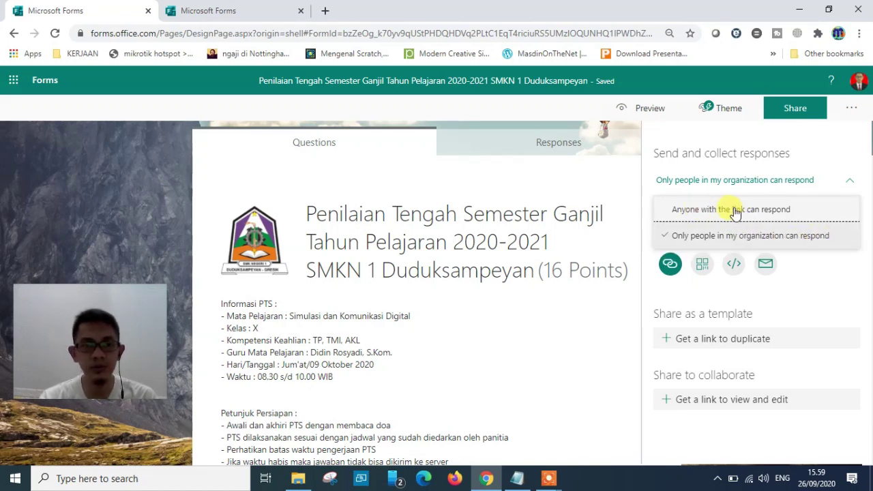
{"action": "left_click", "coordinate": [846, 281]}
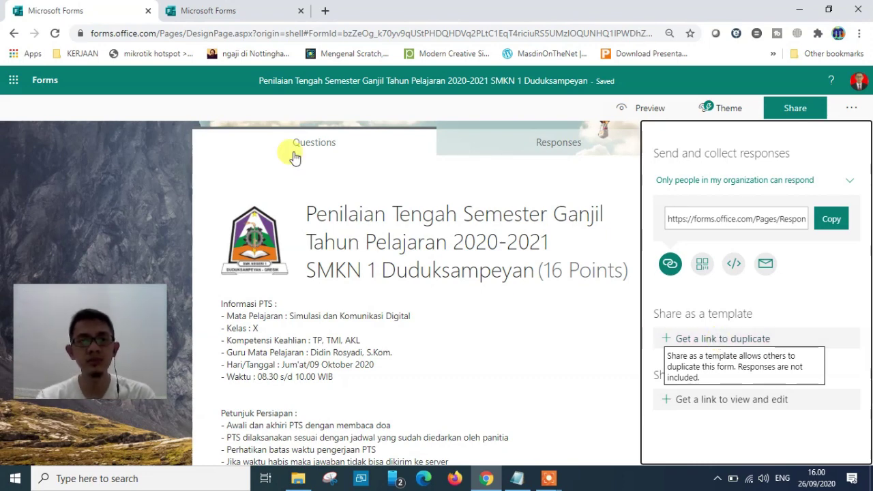
Look over the other PTS form open in the second browser tab and return to the form being shared
{"action": "left_click", "coordinate": [225, 11]}
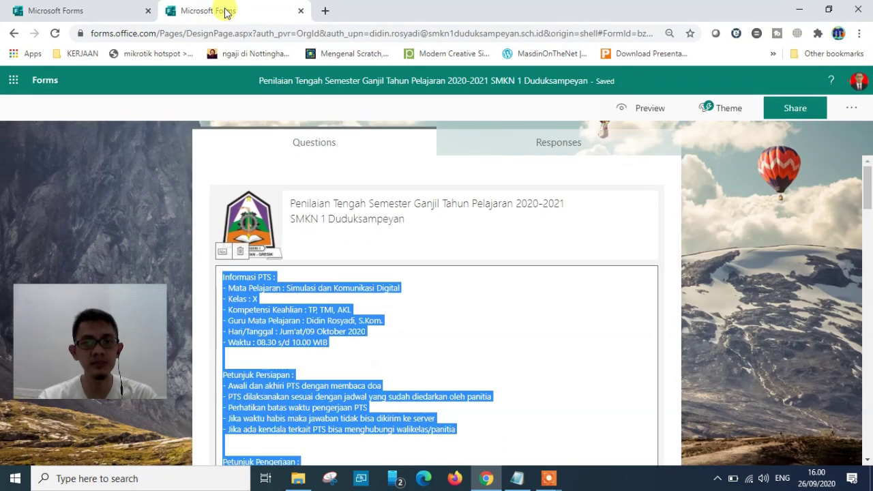
{"action": "left_click", "coordinate": [777, 244]}
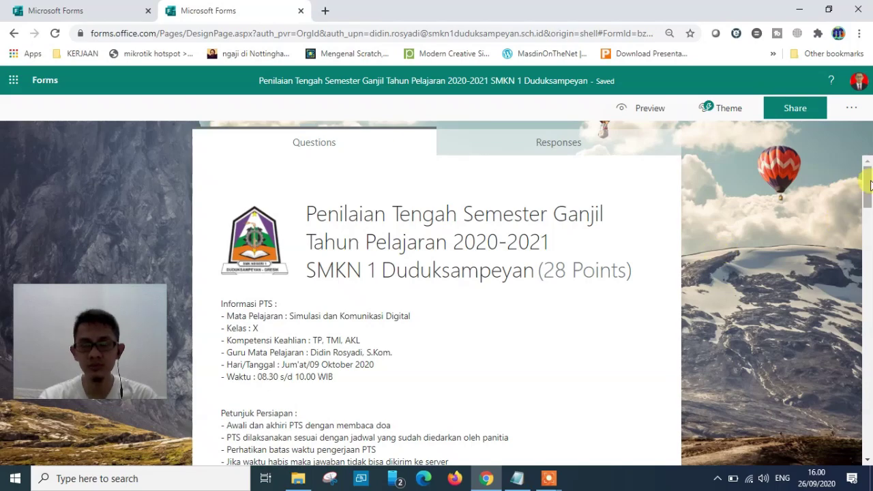
{"action": "mouse_move", "coordinate": [868, 183]}
{"action": "left_mouse_down"}
{"action": "mouse_move", "coordinate": [867, 417]}
{"action": "mouse_move", "coordinate": [867, 199]}
{"action": "left_mouse_up"}
{"action": "left_click", "coordinate": [86, 8]}
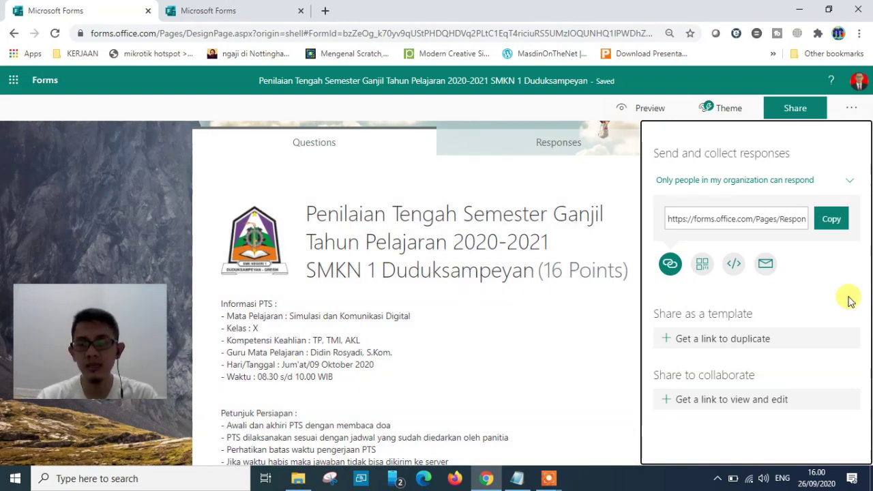
Generate the form's template link for duplication, copy it, and open it in a new browser tab
{"action": "left_click", "coordinate": [705, 343]}
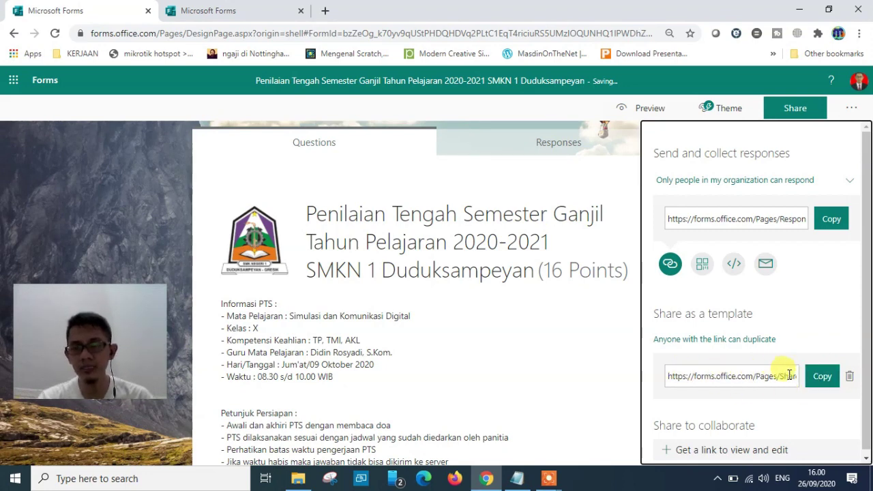
{"action": "left_click", "coordinate": [822, 377]}
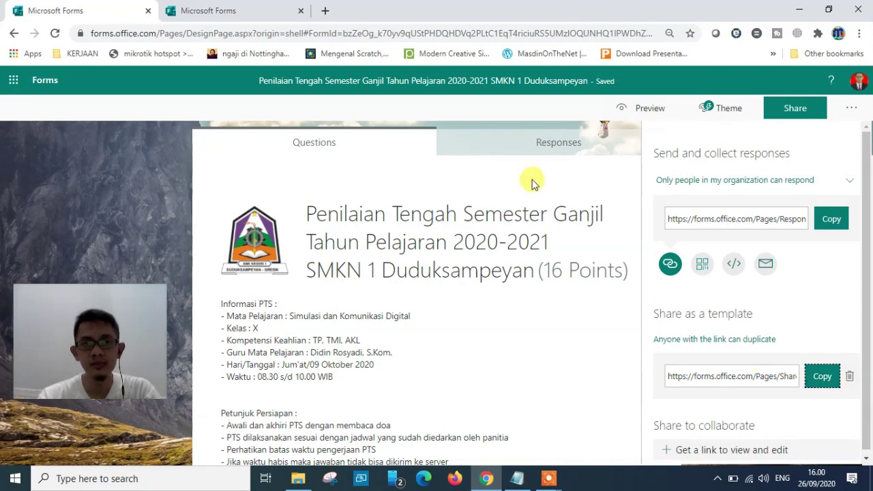
{"action": "left_click", "coordinate": [325, 13]}
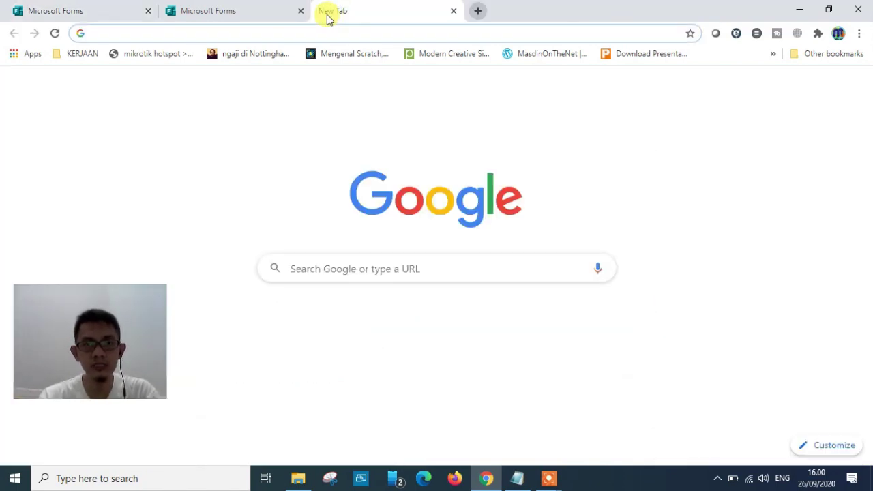
{"action": "left_click", "coordinate": [355, 41]}
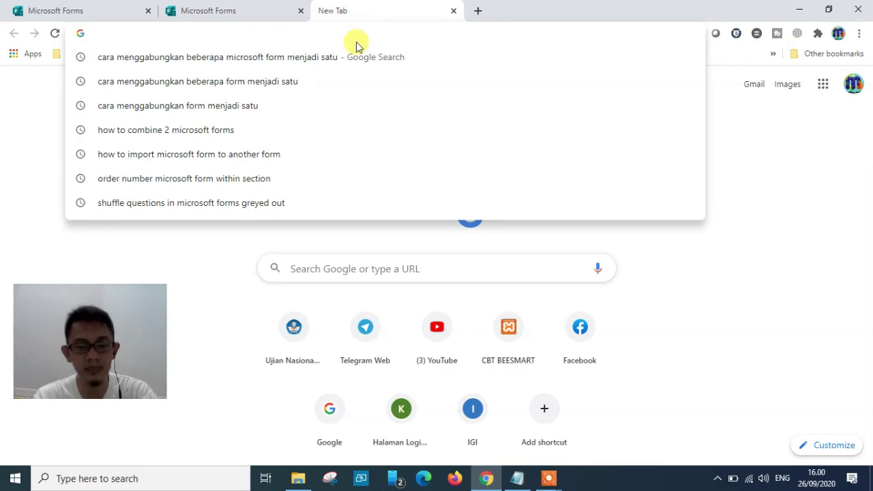
{"action": "key", "text": "ctrl+v"}
{"action": "key", "text": "Return"}
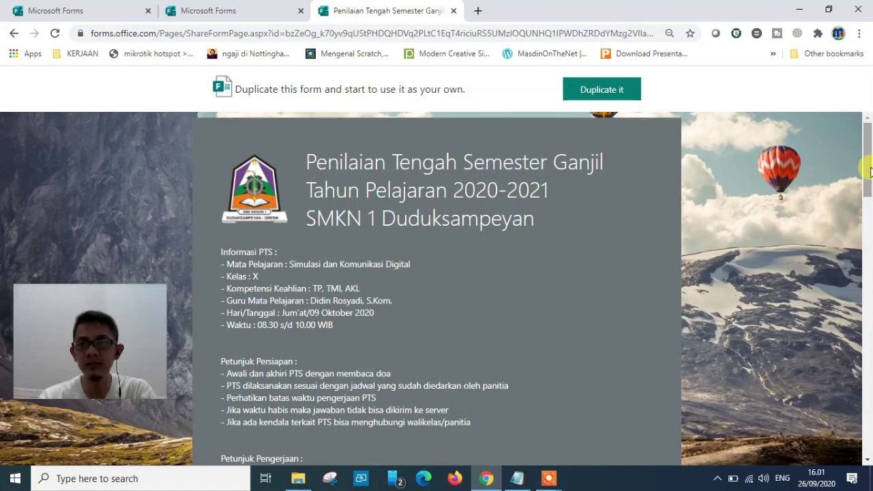
Look over the shared template's introduction and questions and duplicate it as an own form
{"action": "mouse_move", "coordinate": [868, 154]}
{"action": "left_mouse_down"}
{"action": "mouse_move", "coordinate": [867, 389]}
{"action": "mouse_move", "coordinate": [867, 136]}
{"action": "left_mouse_up"}
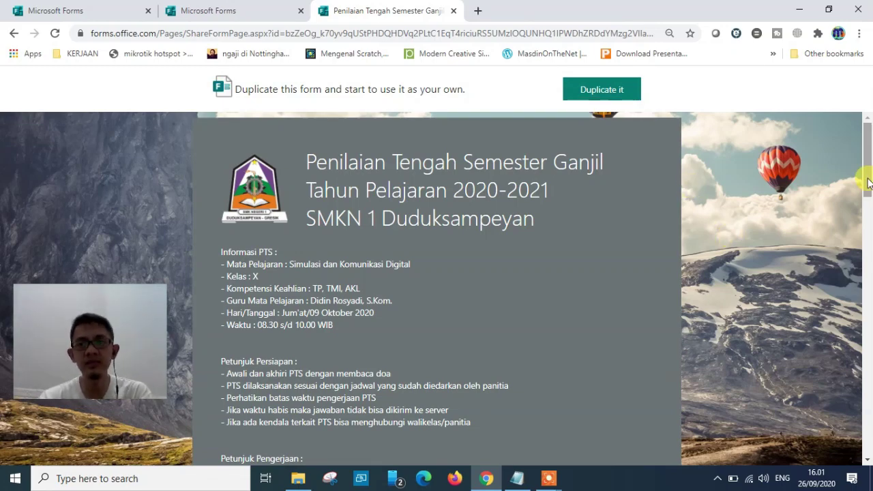
{"action": "left_click_drag", "start_coordinate": [868, 174], "coordinate": [866, 281]}
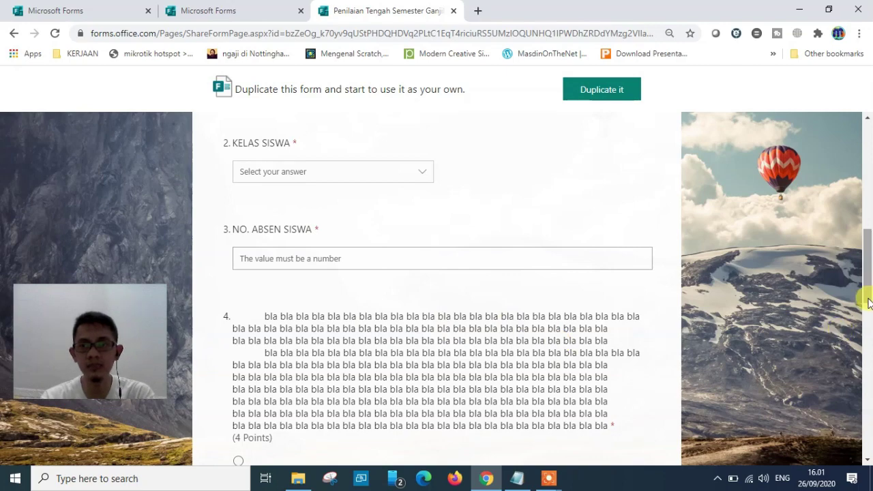
{"action": "left_click_drag", "start_coordinate": [867, 272], "coordinate": [863, 156]}
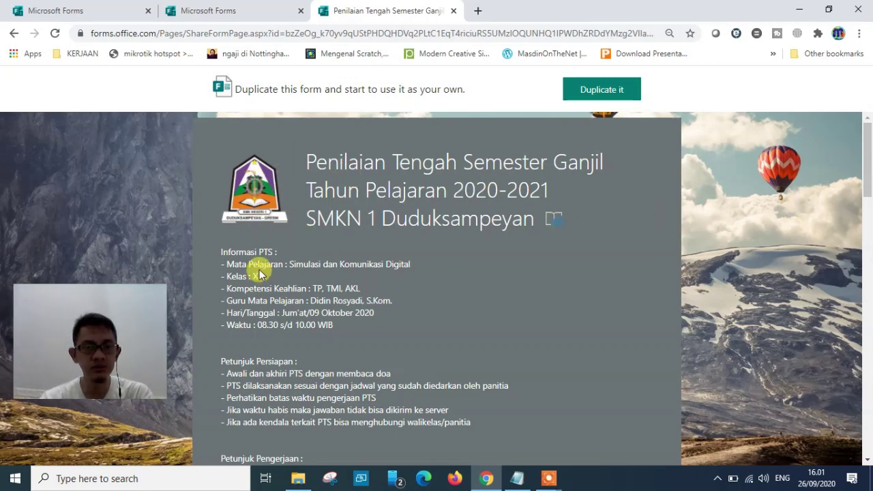
{"action": "left_click_drag", "start_coordinate": [867, 170], "coordinate": [848, 123]}
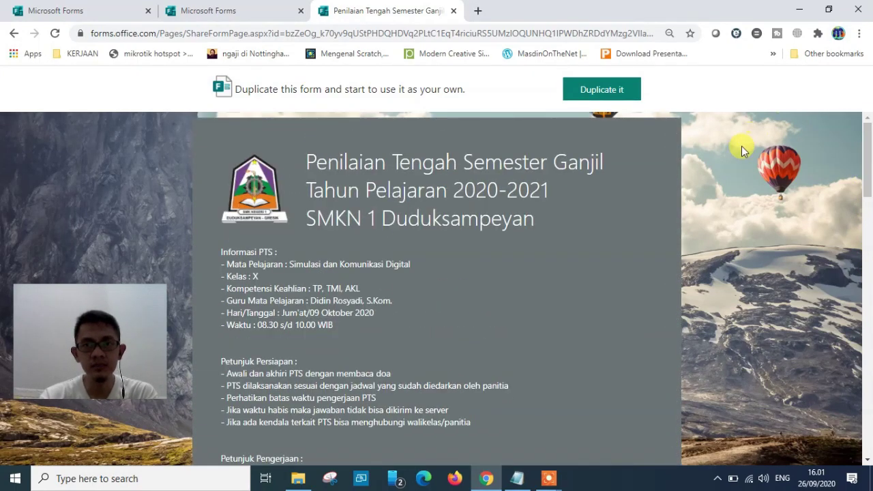
{"action": "left_click", "coordinate": [604, 94]}
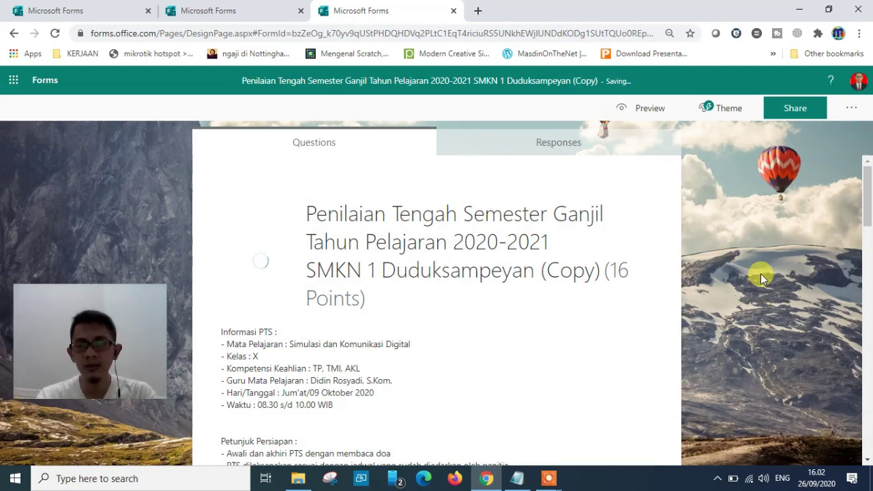
Review the duplicated form's settings for results, respondents, question shuffling with locked questions, and the thank-you message
{"action": "left_click", "coordinate": [851, 108]}
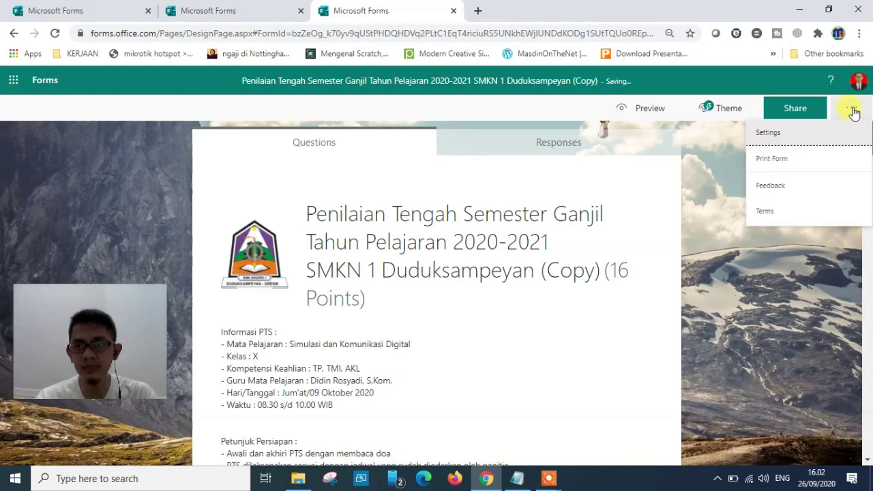
{"action": "left_click", "coordinate": [792, 136]}
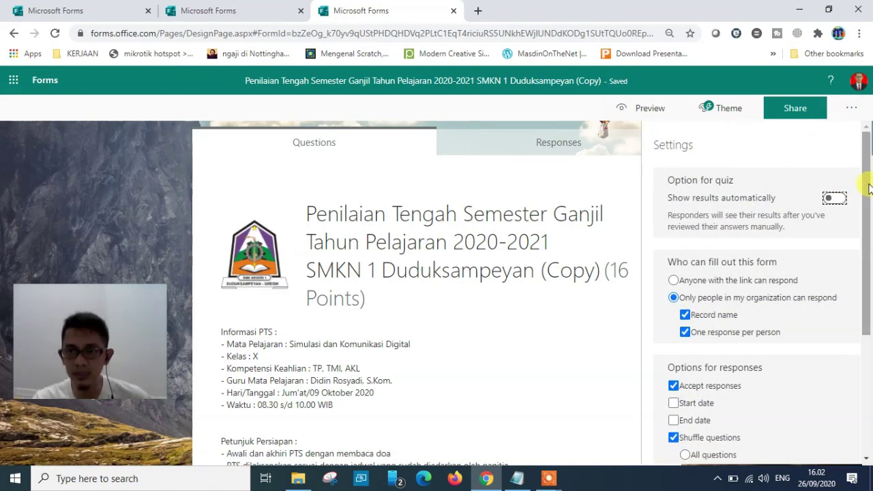
{"action": "scroll", "coordinate": [750, 197], "scroll_direction": "down", "scroll_amount": 1}
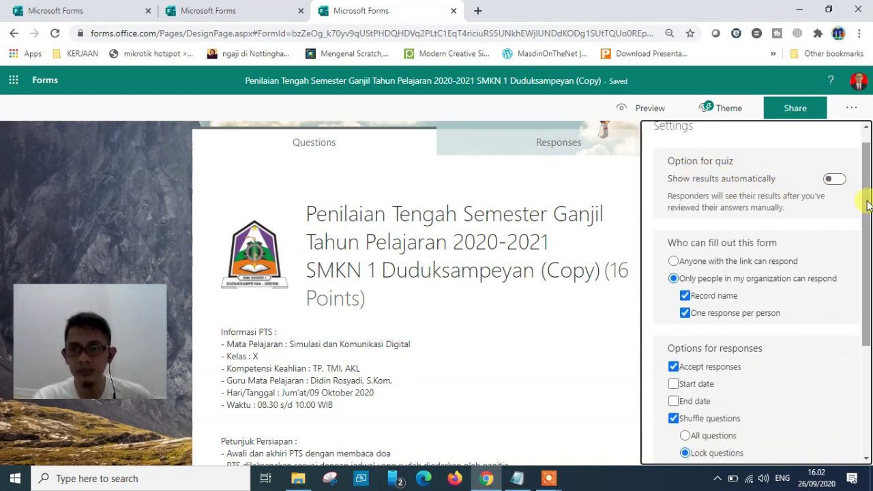
{"action": "left_click_drag", "start_coordinate": [867, 205], "coordinate": [862, 333]}
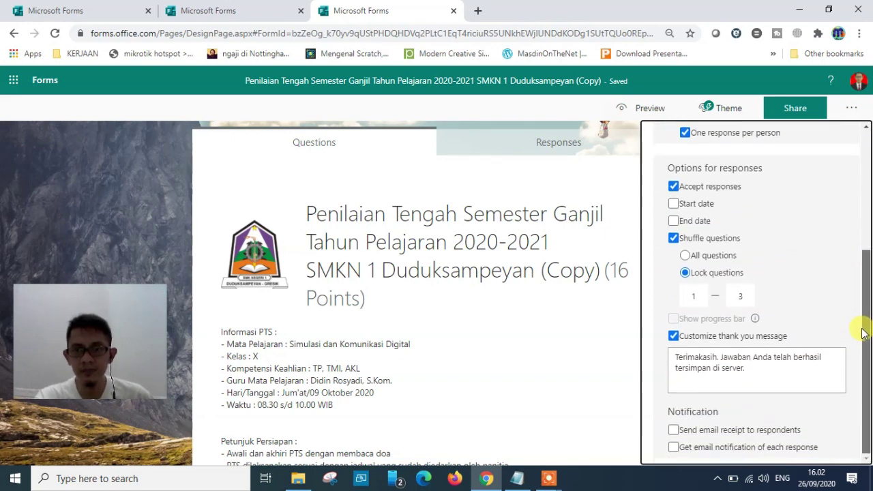
{"action": "left_click", "coordinate": [753, 302]}
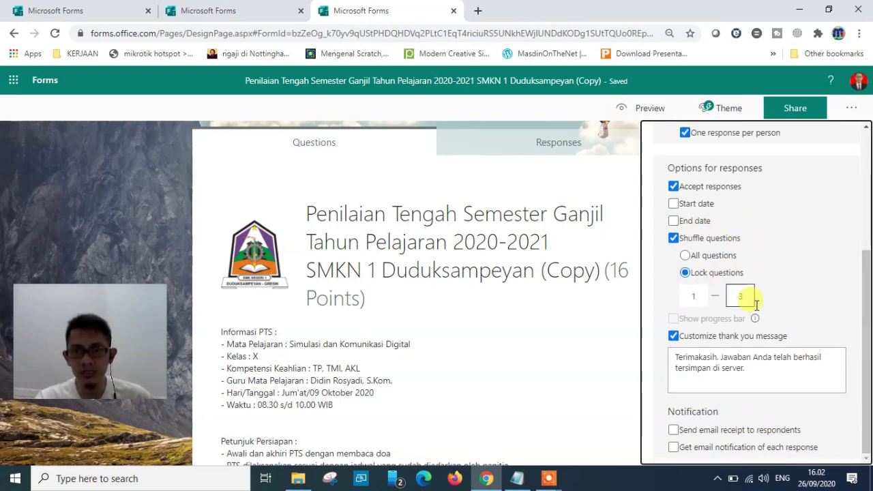
{"action": "left_click_drag", "start_coordinate": [867, 294], "coordinate": [867, 271]}
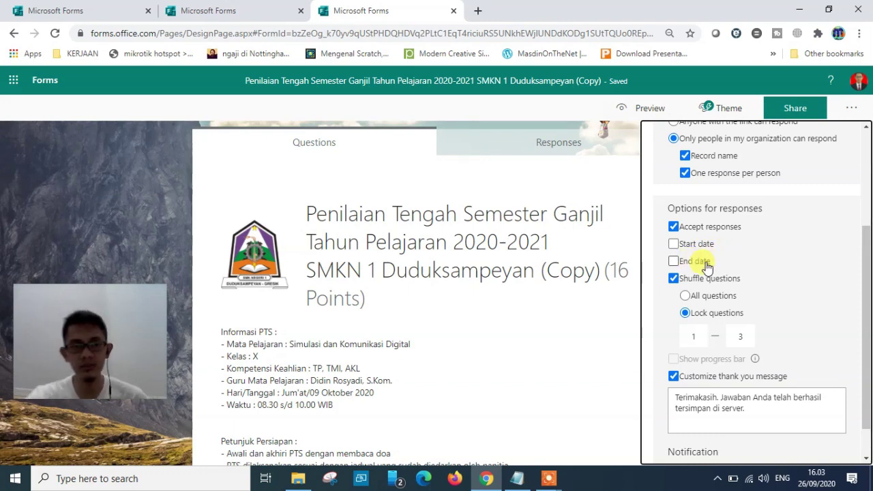
Try out the start date option in the duplicated form's response settings and switch it back off
{"action": "left_click", "coordinate": [696, 247]}
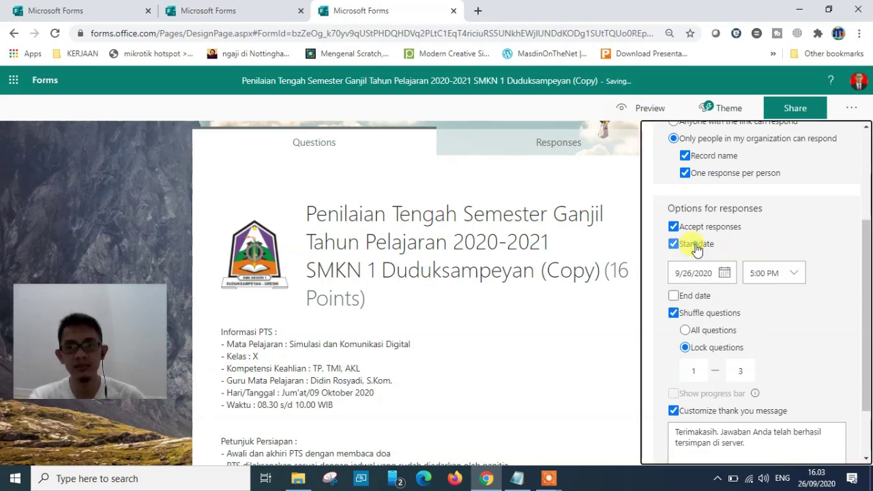
{"action": "left_click", "coordinate": [695, 246]}
{"action": "left_click", "coordinate": [695, 245]}
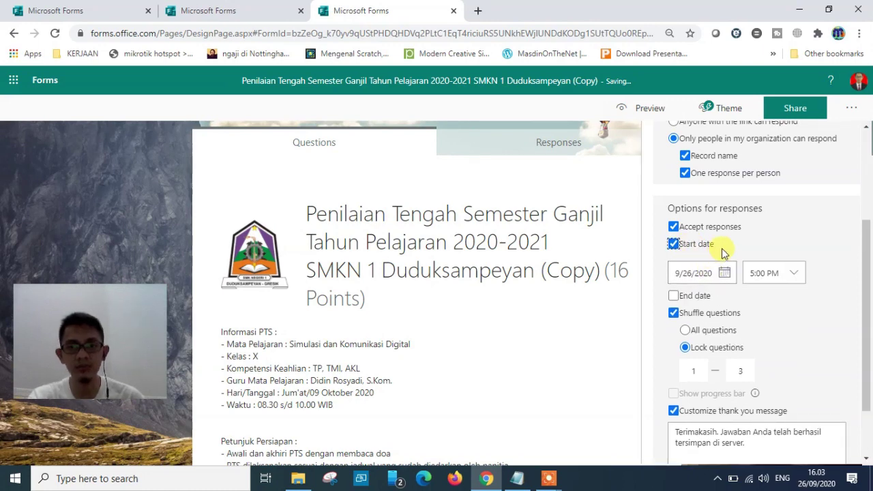
{"action": "left_click", "coordinate": [698, 245]}
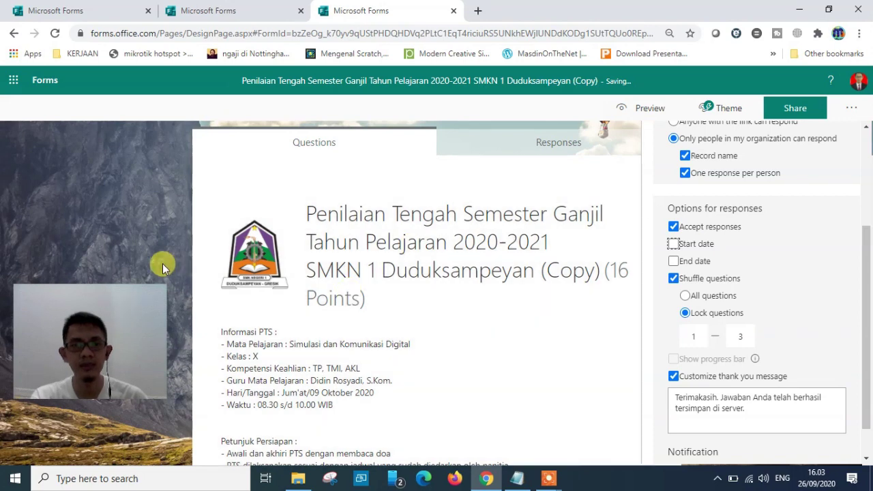
Leave the duplicated form's settings and close its browser tab to return to the original form's sharing options
{"action": "left_click", "coordinate": [141, 239]}
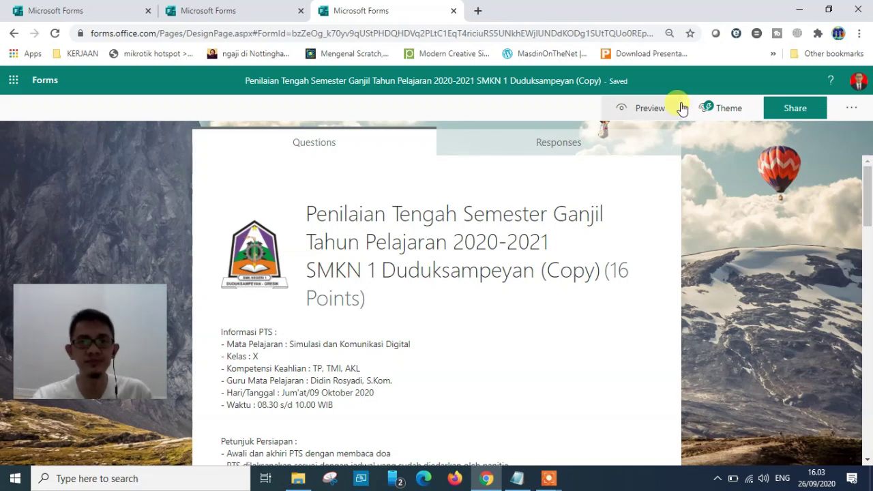
{"action": "left_click", "coordinate": [454, 10]}
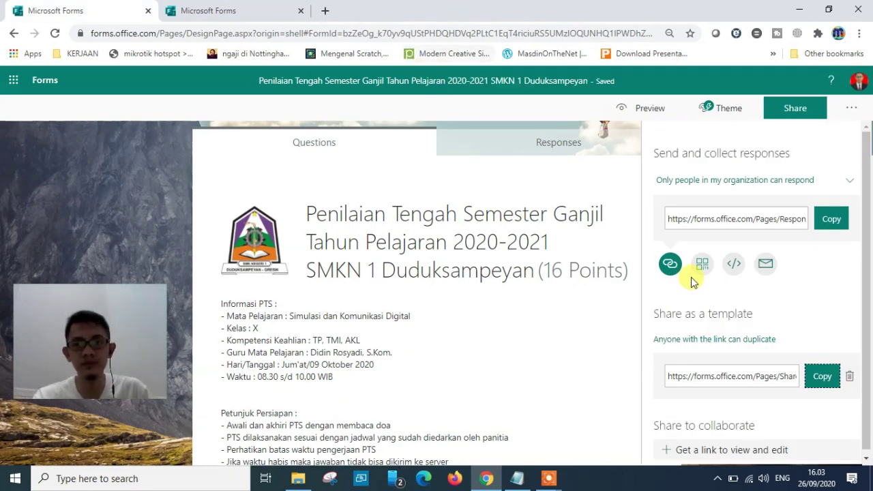
Create a collaboration link for viewing and editing the form and copy it
{"action": "left_click_drag", "start_coordinate": [865, 287], "coordinate": [870, 360]}
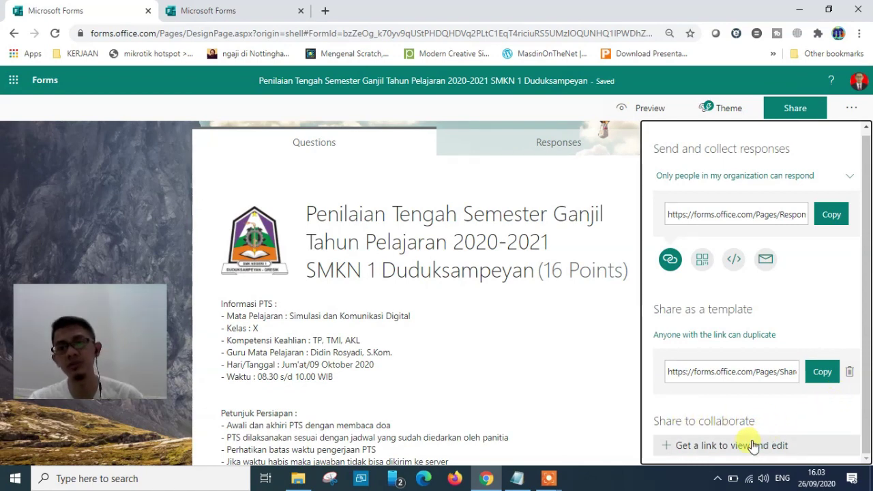
{"action": "left_click", "coordinate": [716, 452]}
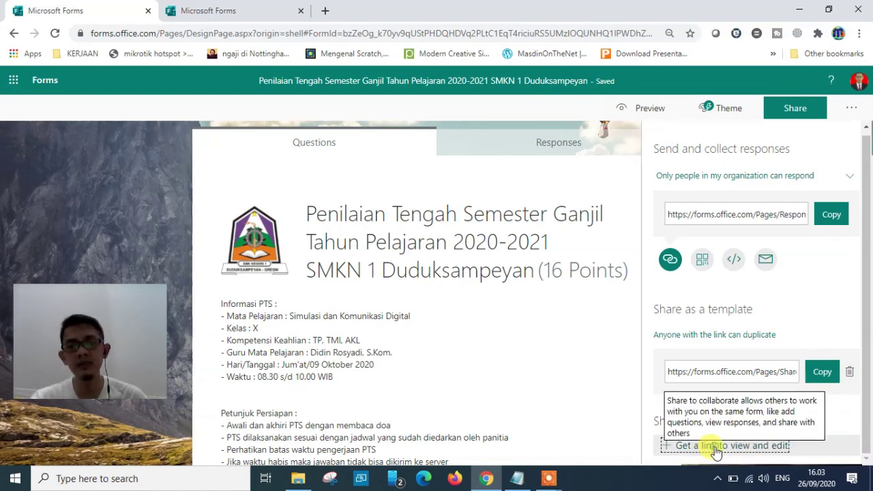
{"action": "left_click_drag", "start_coordinate": [867, 312], "coordinate": [868, 386]}
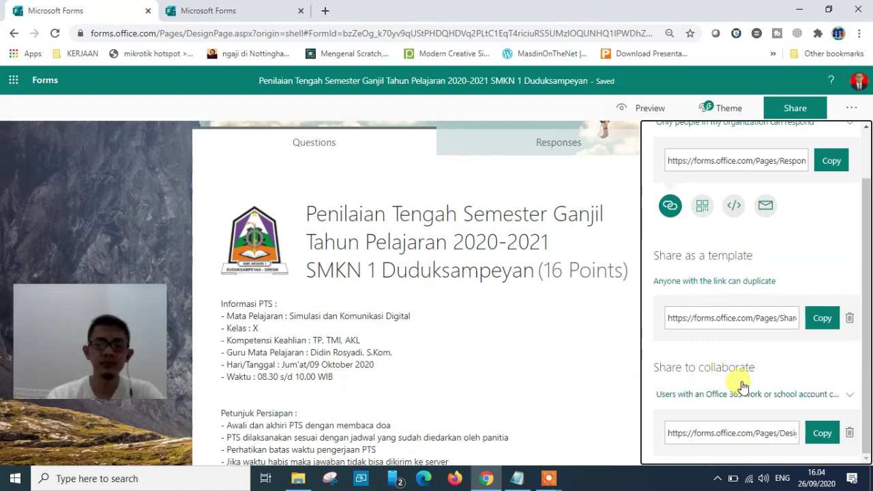
{"action": "left_click", "coordinate": [822, 434]}
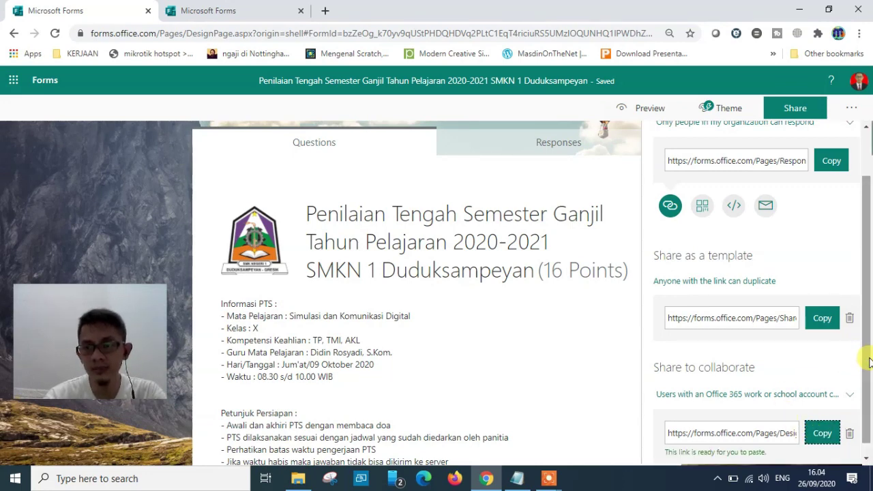
Review the options for who can view and edit the form through the collaboration link, and copy that link again
{"action": "left_click_drag", "start_coordinate": [866, 360], "coordinate": [862, 404]}
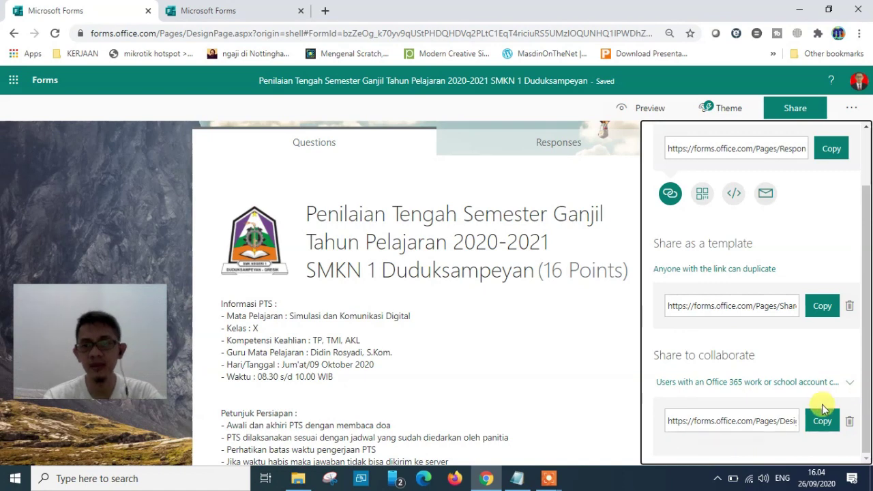
{"action": "left_click", "coordinate": [851, 396]}
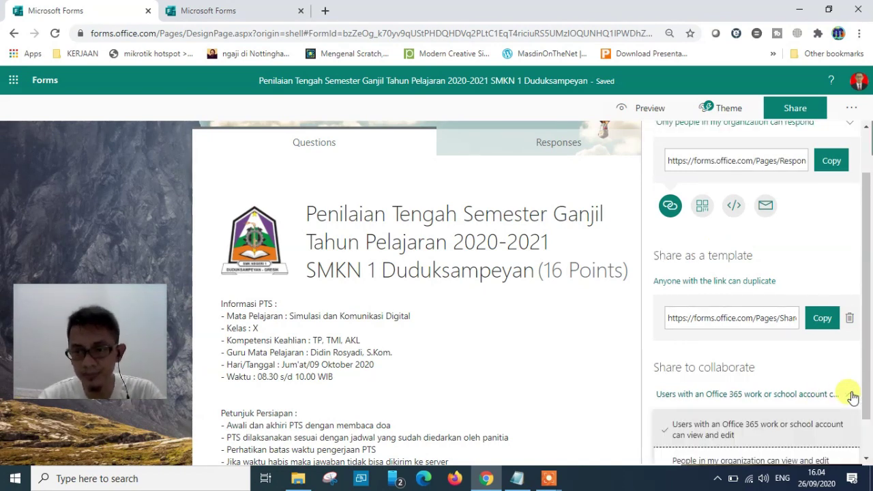
{"action": "left_click", "coordinate": [852, 393]}
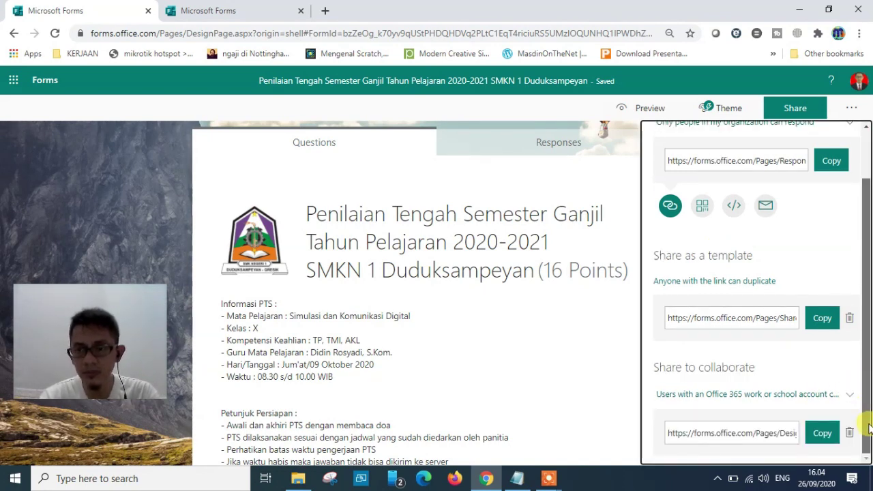
{"action": "left_click", "coordinate": [849, 395]}
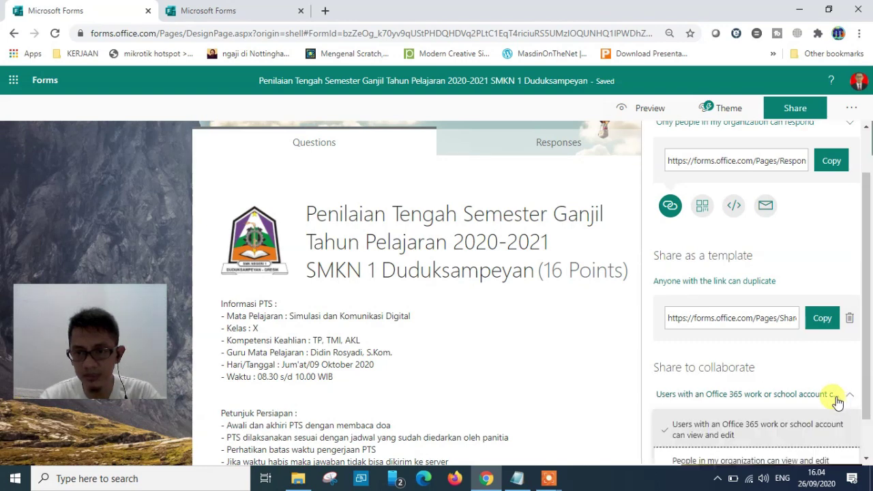
{"action": "key", "text": "ctrl+minus"}
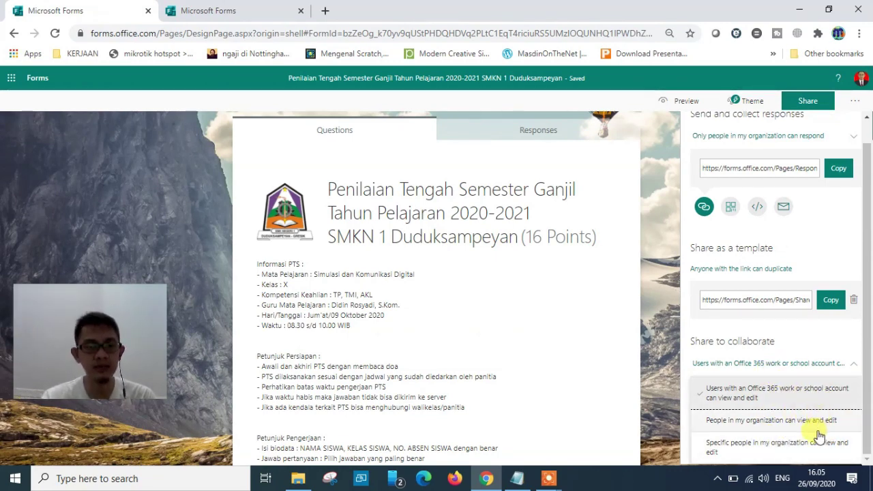
{"action": "left_click", "coordinate": [833, 239]}
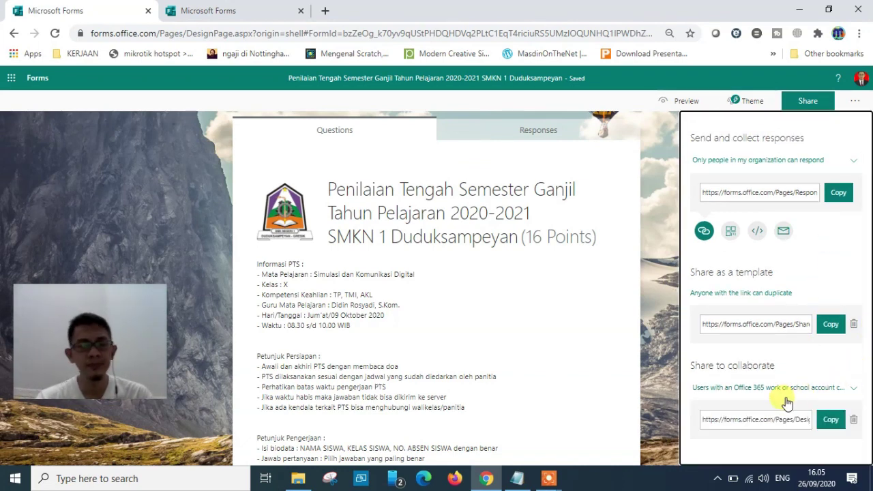
{"action": "left_click", "coordinate": [829, 421]}
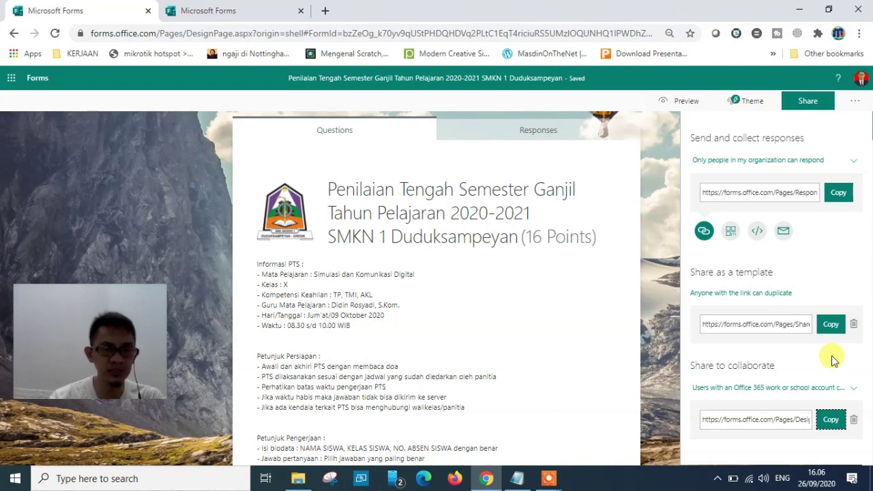
Remove the form's collaboration and template links and copy the response link for people in the organization
{"action": "left_click", "coordinate": [854, 420]}
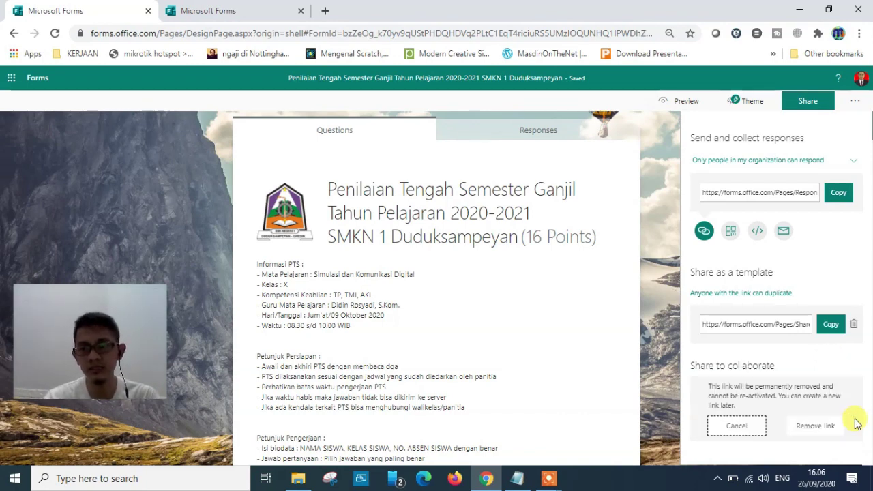
{"action": "left_click", "coordinate": [817, 426]}
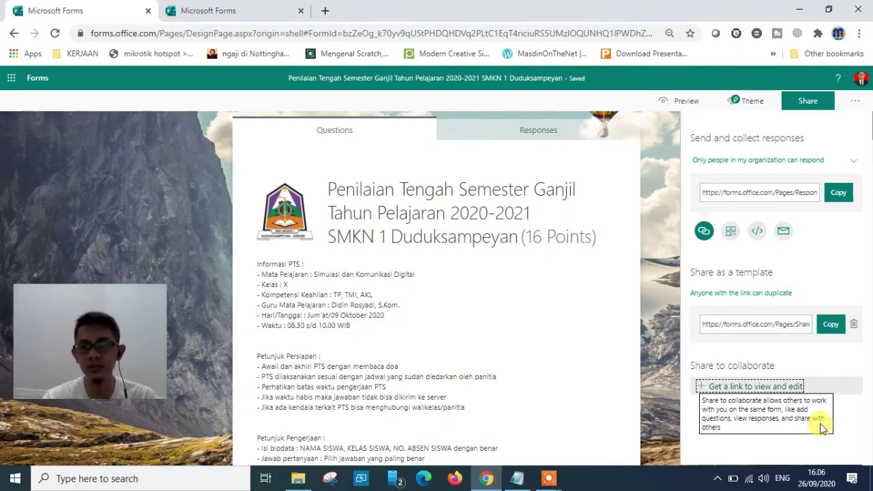
{"action": "left_click", "coordinate": [793, 354]}
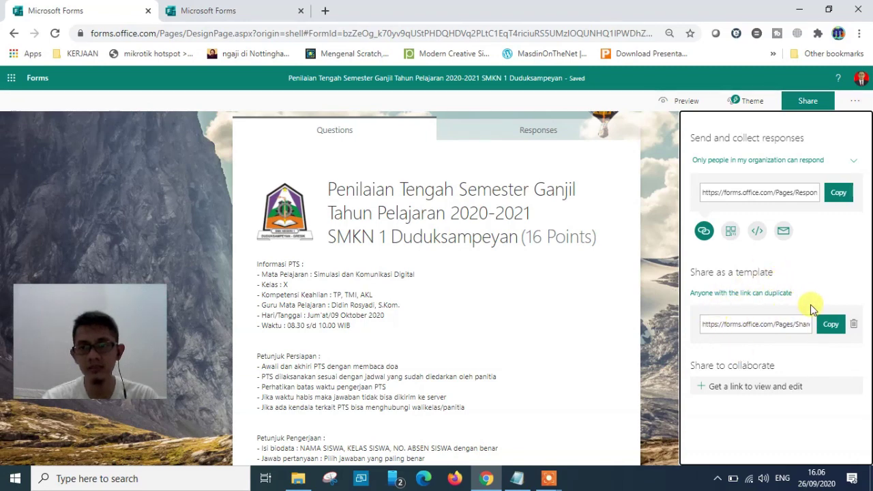
{"action": "left_click", "coordinate": [855, 327]}
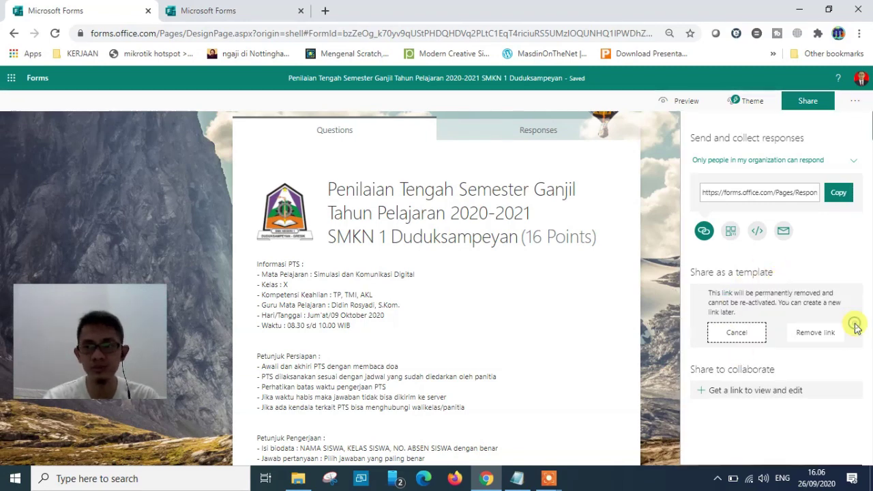
{"action": "left_click", "coordinate": [820, 331]}
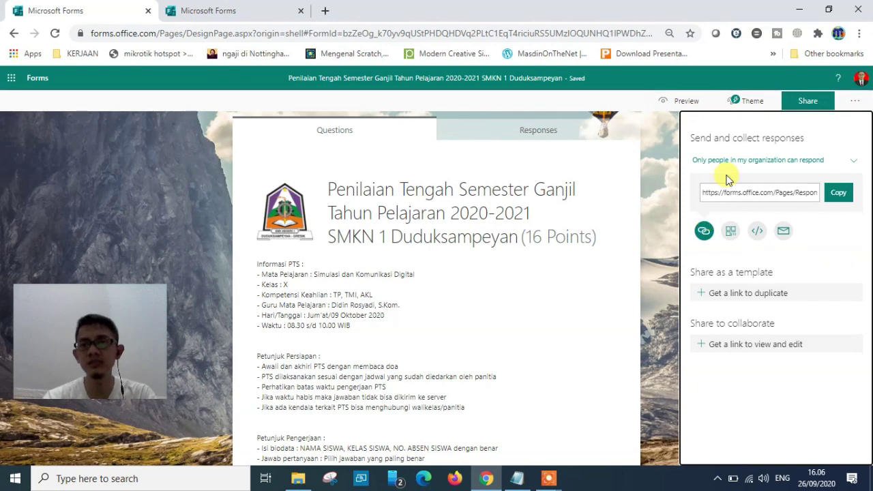
{"action": "left_click", "coordinate": [840, 195]}
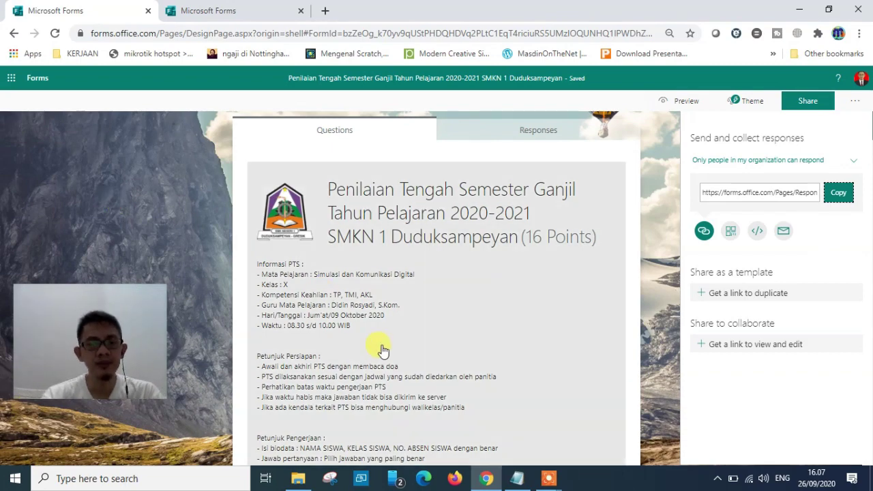
Switch to the PTS GANJIL 2020-2021.txt notes in Notepad and review the teacher items on preparing questions in Forms and distributing them in Teams
{"action": "left_click", "coordinate": [516, 480]}
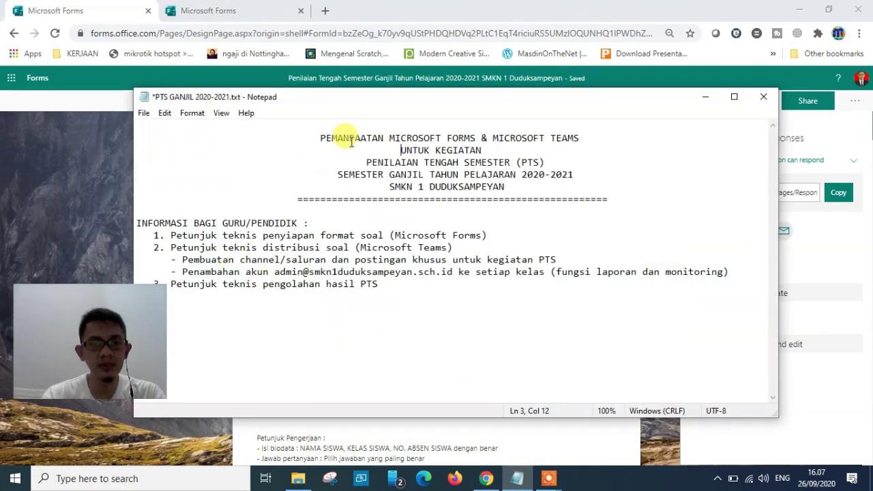
{"action": "left_click_drag", "start_coordinate": [327, 104], "coordinate": [413, 92]}
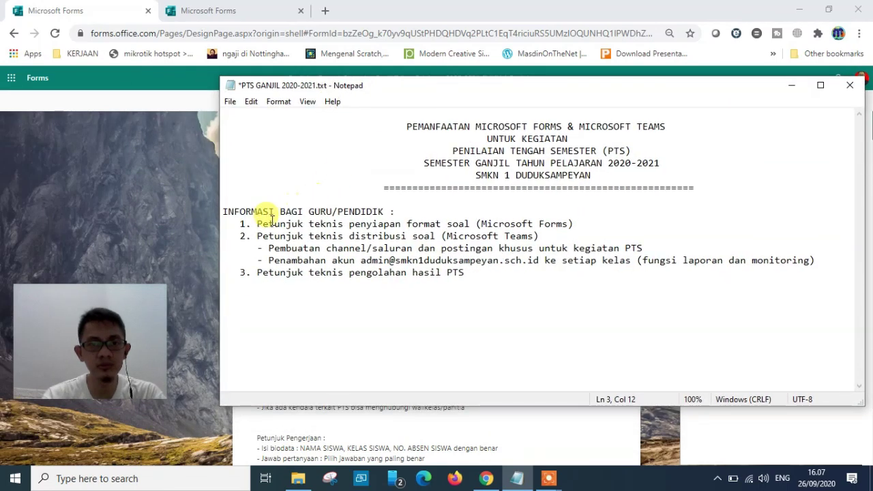
{"action": "left_click_drag", "start_coordinate": [259, 224], "coordinate": [592, 224]}
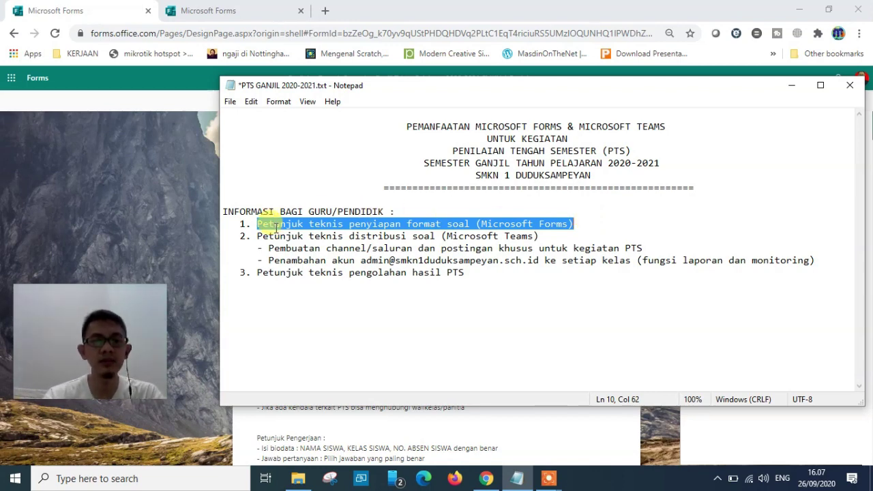
{"action": "left_click_drag", "start_coordinate": [257, 236], "coordinate": [539, 236]}
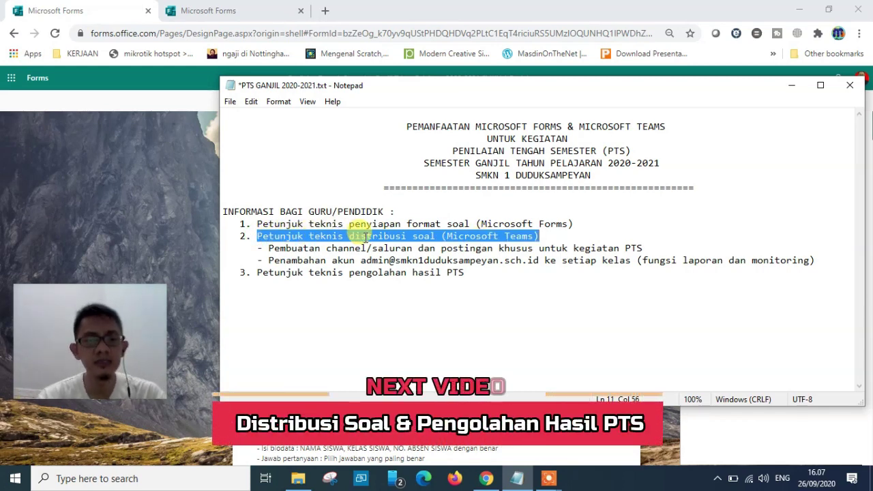
{"action": "left_click", "coordinate": [317, 251]}
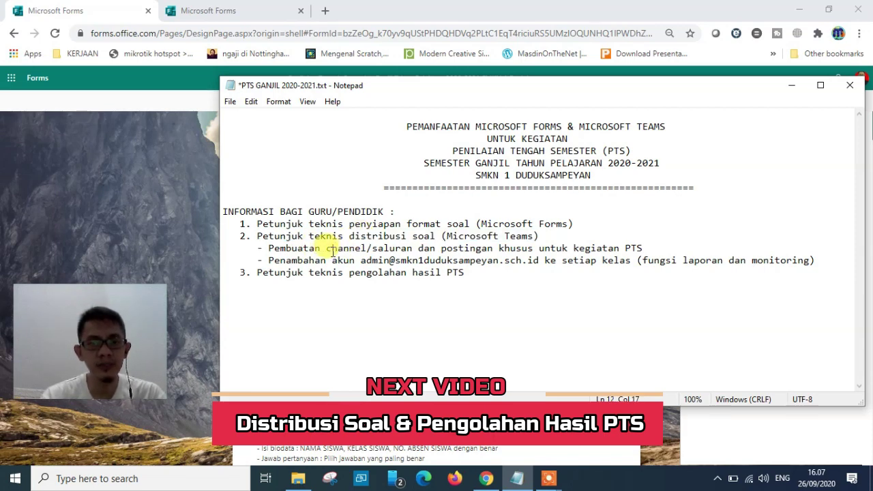